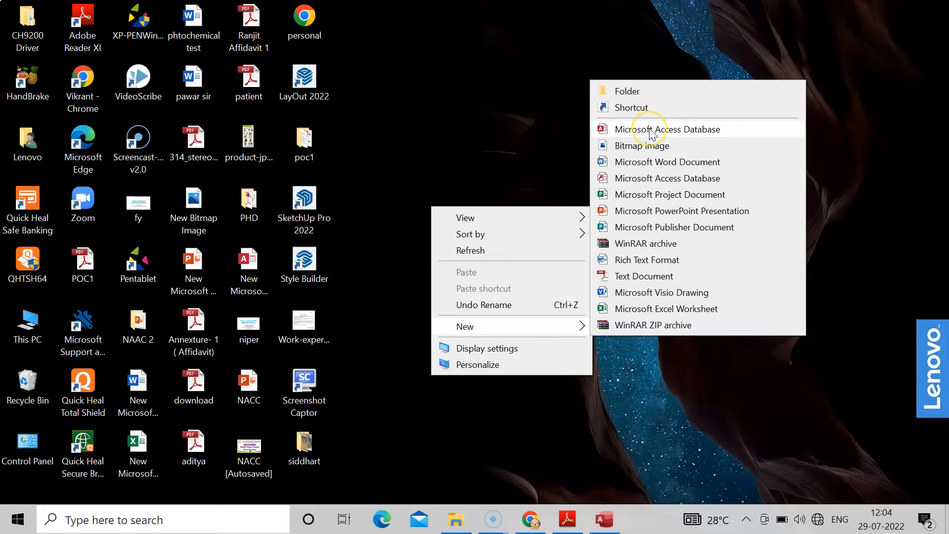
- Create a new Microsoft Access database on the desktop, open it and enable its content
left_click(652, 131)
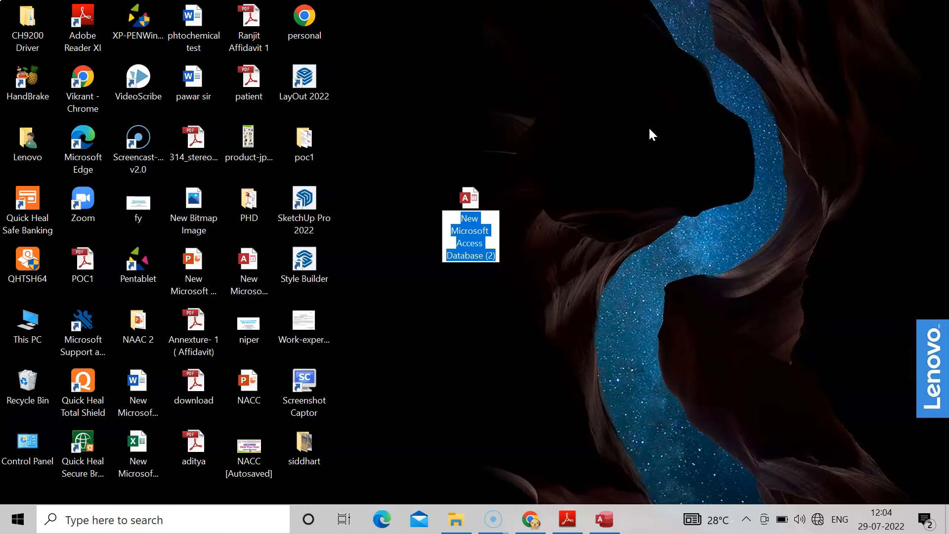
double_click(472, 200)
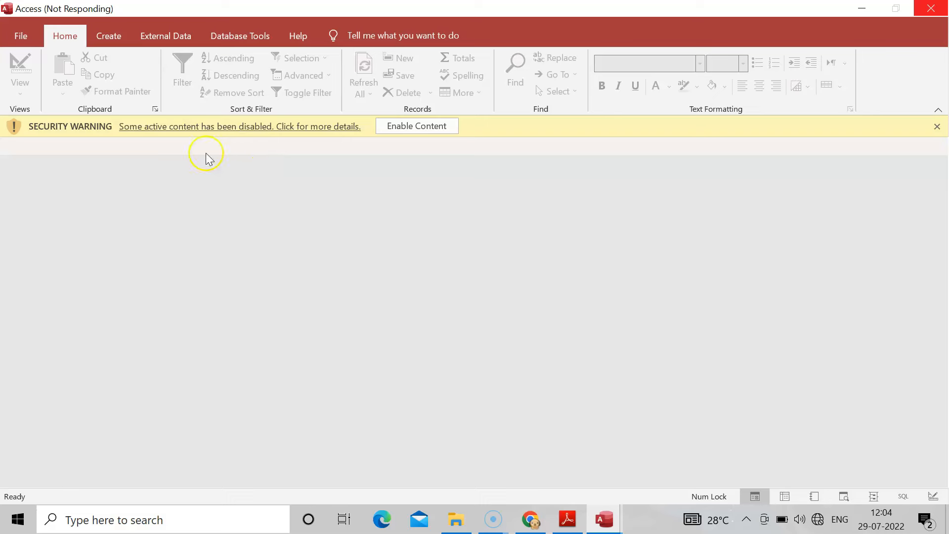
left_click(414, 128)
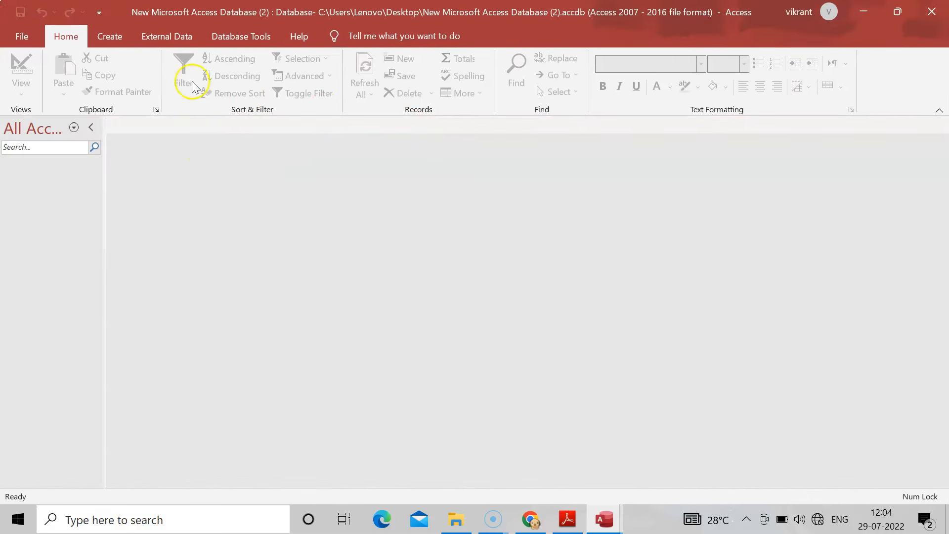
- Start a new table in Design view with a "Customer ID" field of data type AutoNumber
left_click(109, 35)
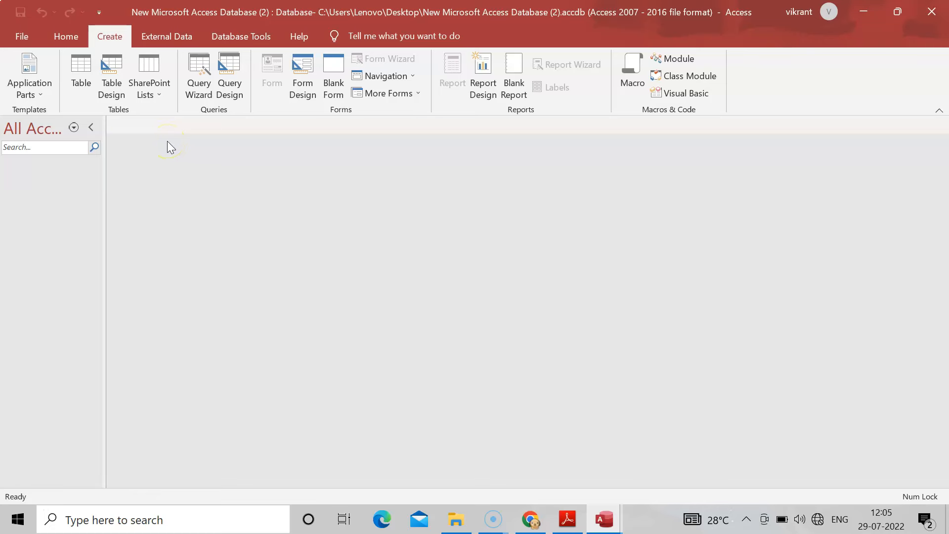
left_click(109, 84)
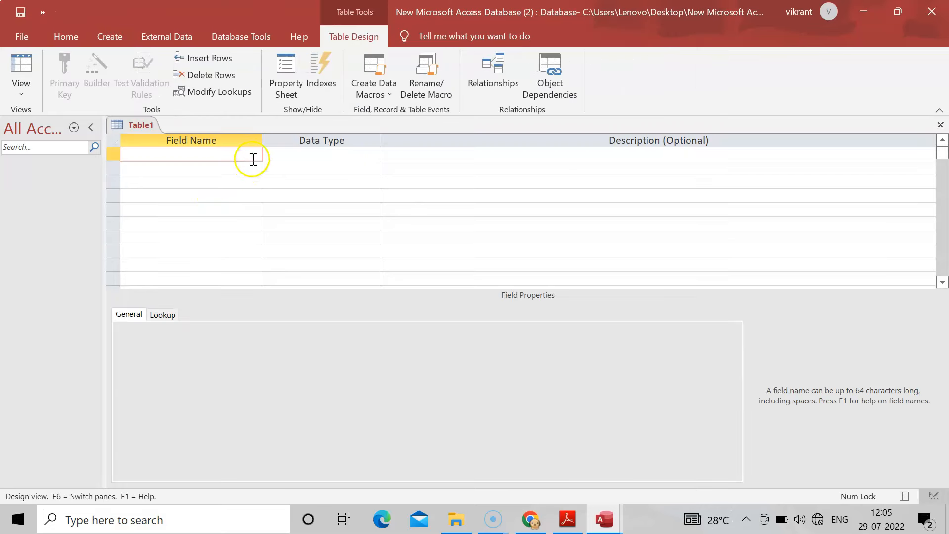
left_click(257, 152)
type("Customer ID")
left_click(288, 158)
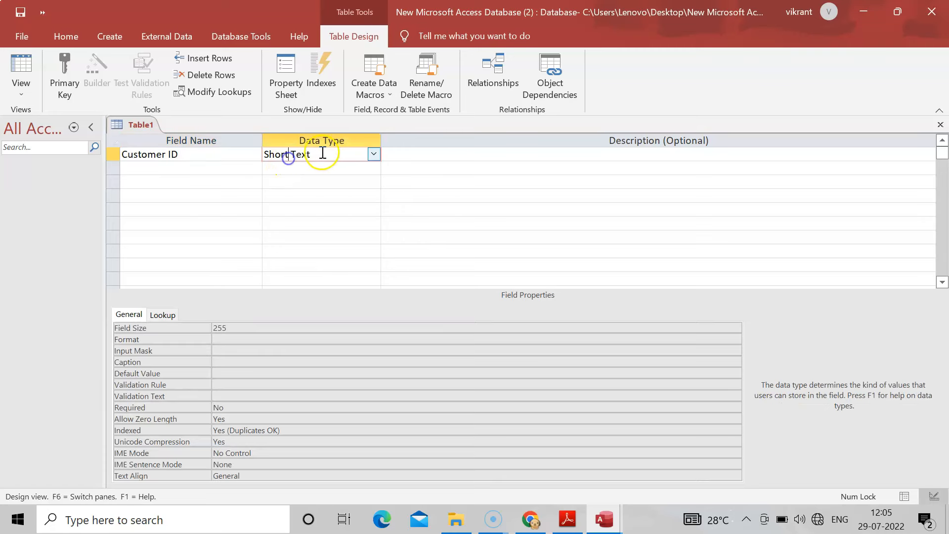
left_click(373, 155)
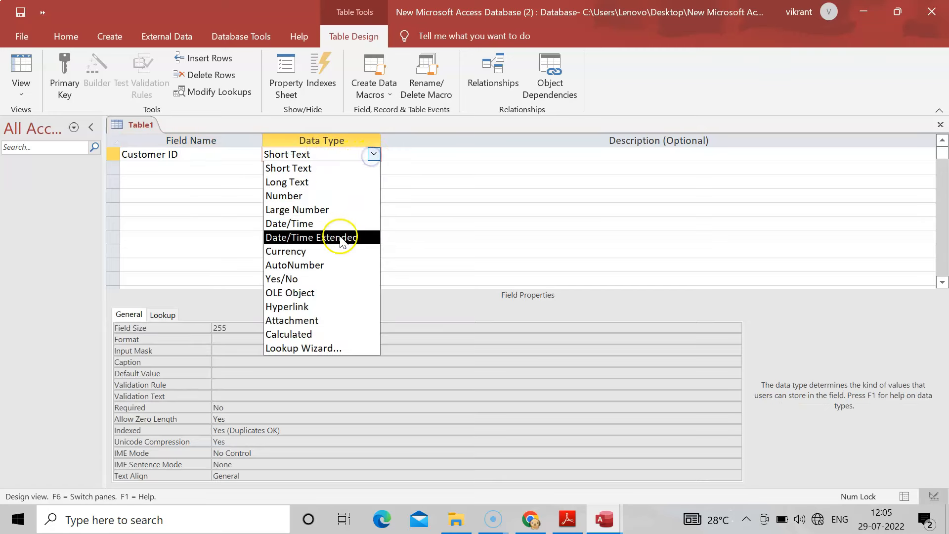
left_click(339, 267)
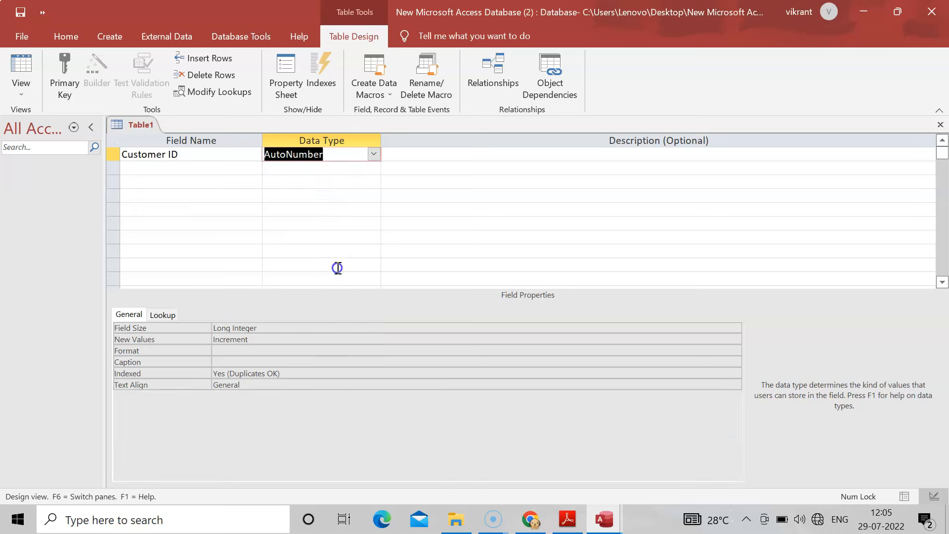
- Add a "Name of customer" field with the Short Text data type
left_click(193, 170)
type("Name o")
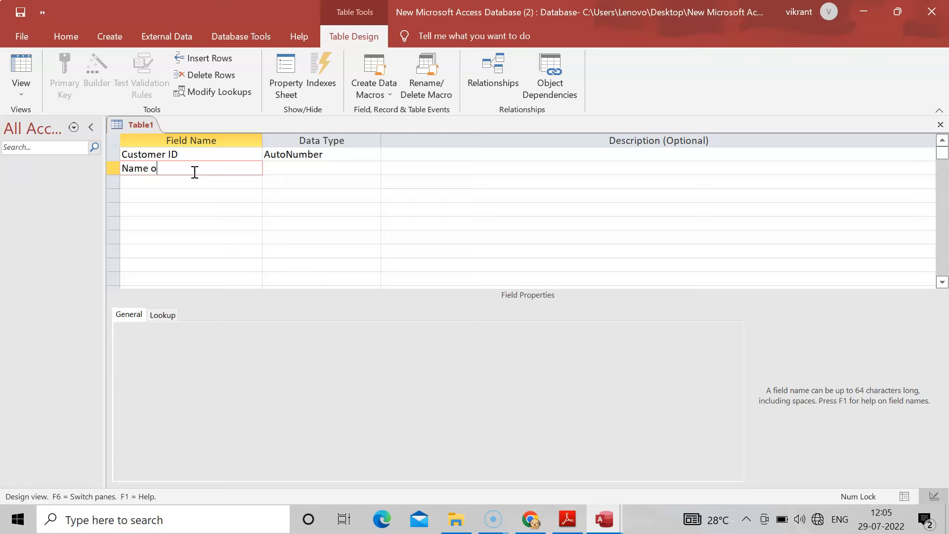
type("f customer")
left_click(307, 168)
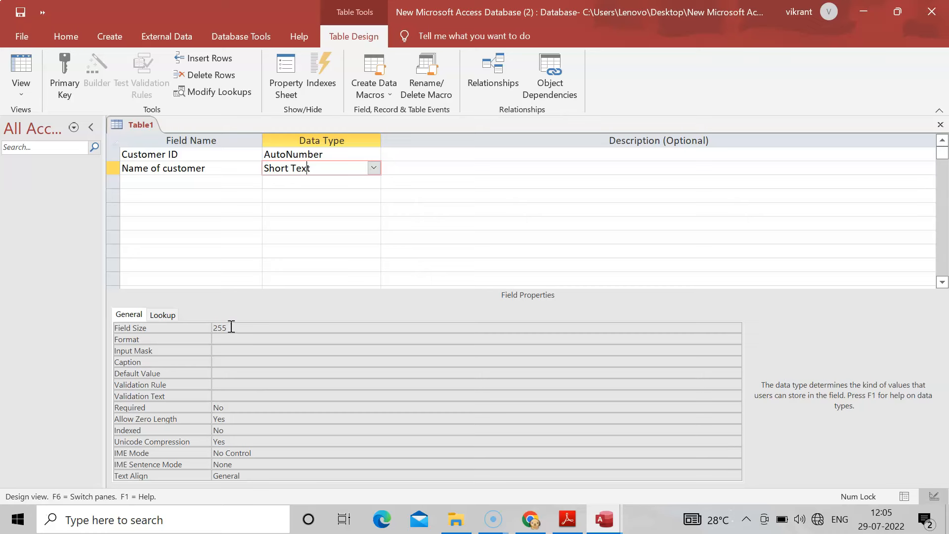
left_click(373, 170)
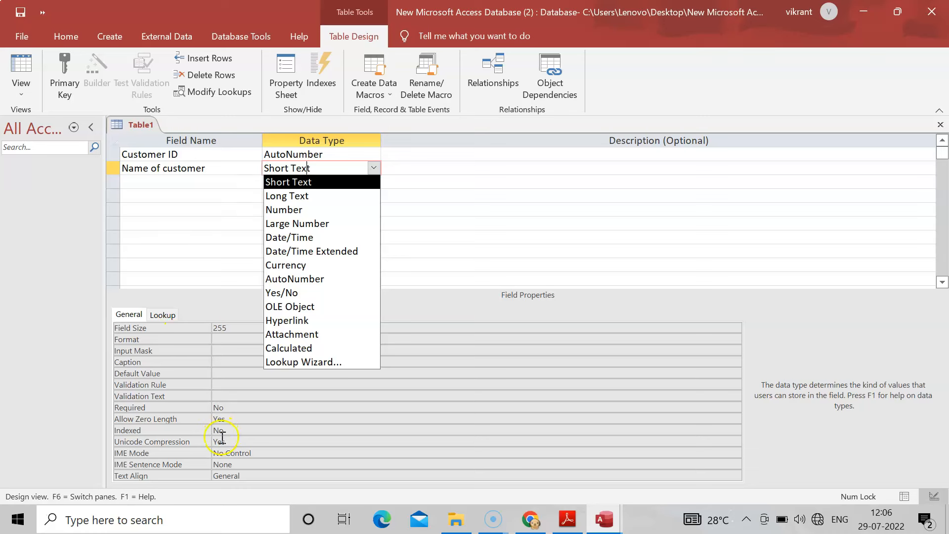
- Add a "Customer Mobile number" field with the Number data type
left_click(193, 183)
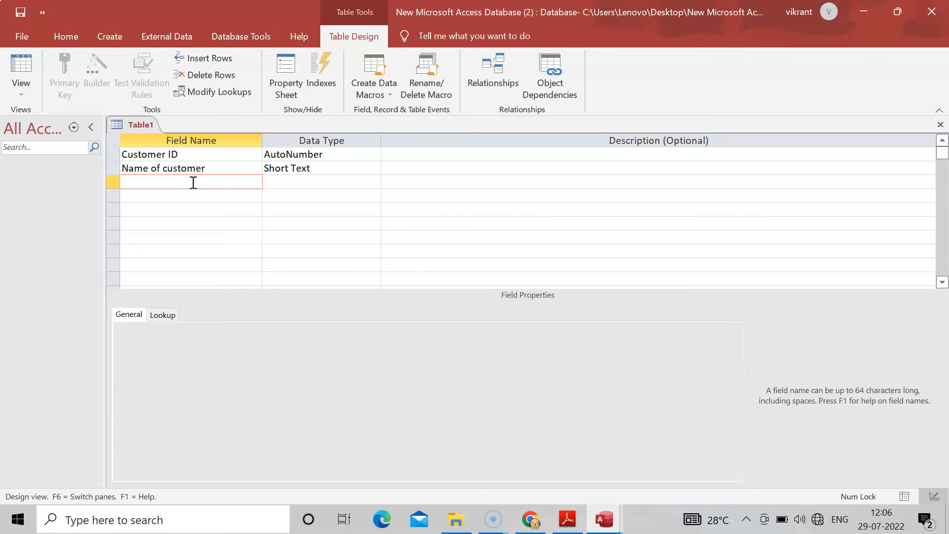
type("Customer Mobile number")
left_click(283, 183)
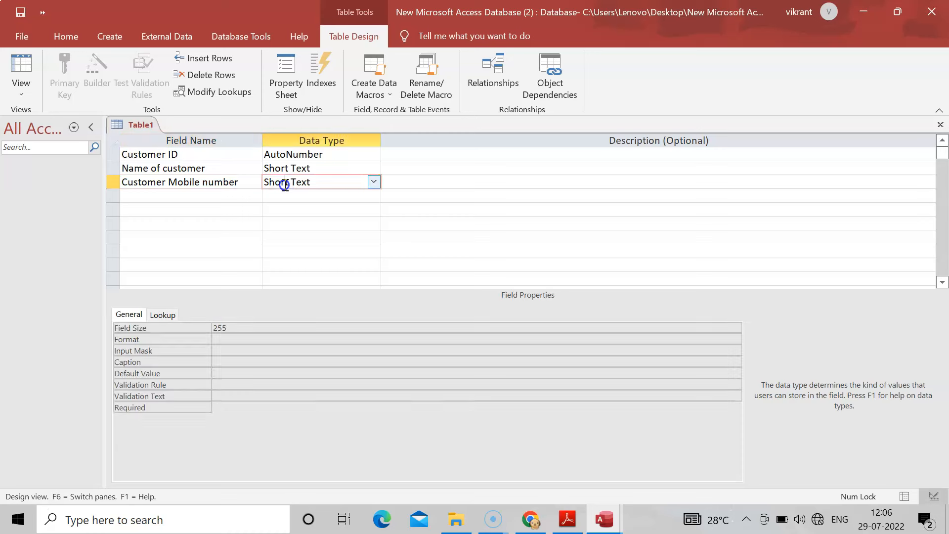
left_click(374, 183)
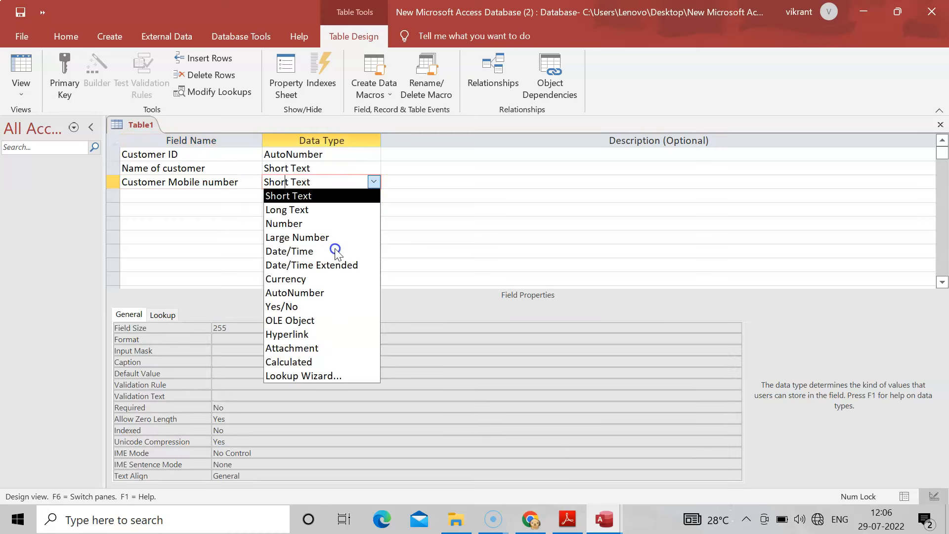
left_click(289, 223)
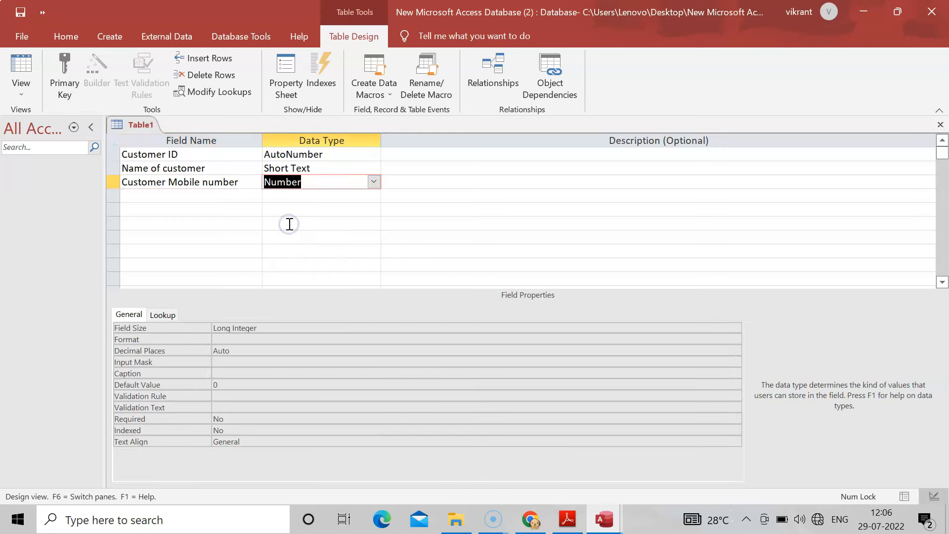
left_click(163, 315)
left_click(130, 315)
- Add a "Shop Name" field with the Short Text data type
left_click(239, 196)
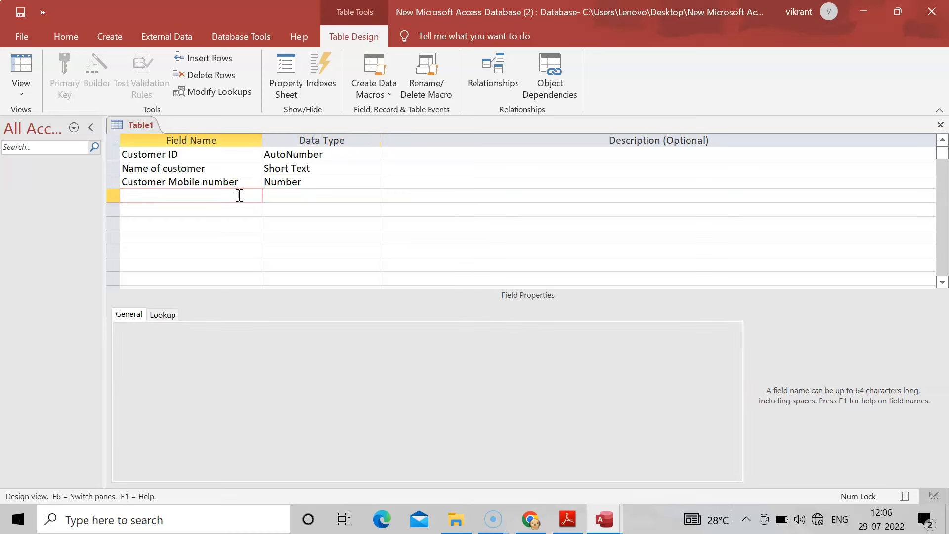
type("Shop Name")
left_click(273, 195)
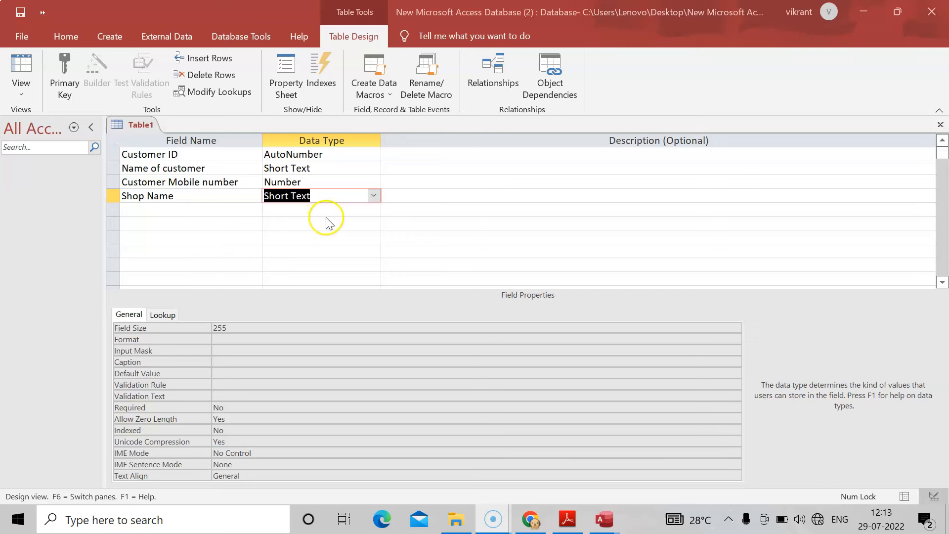
left_click(309, 202)
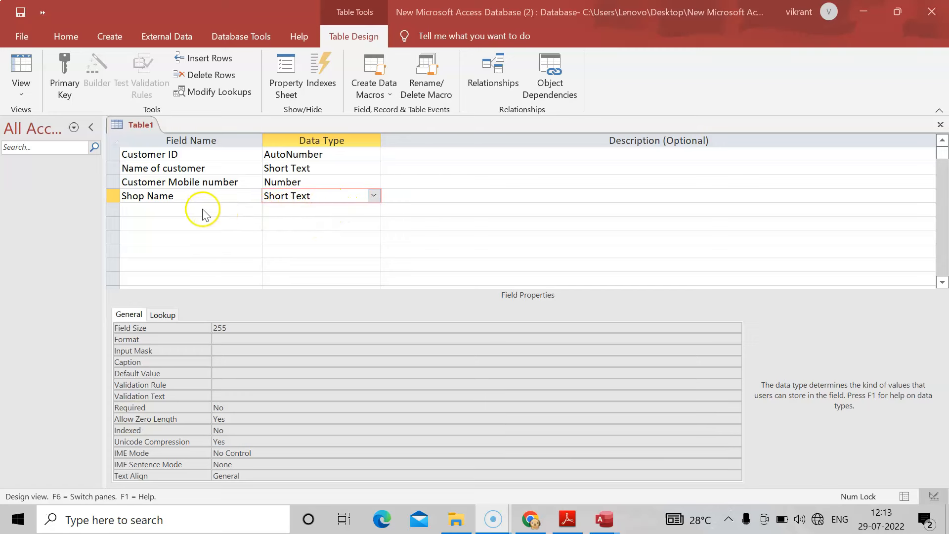
- Add a "Licence no" field with the Number data type
left_click(170, 208)
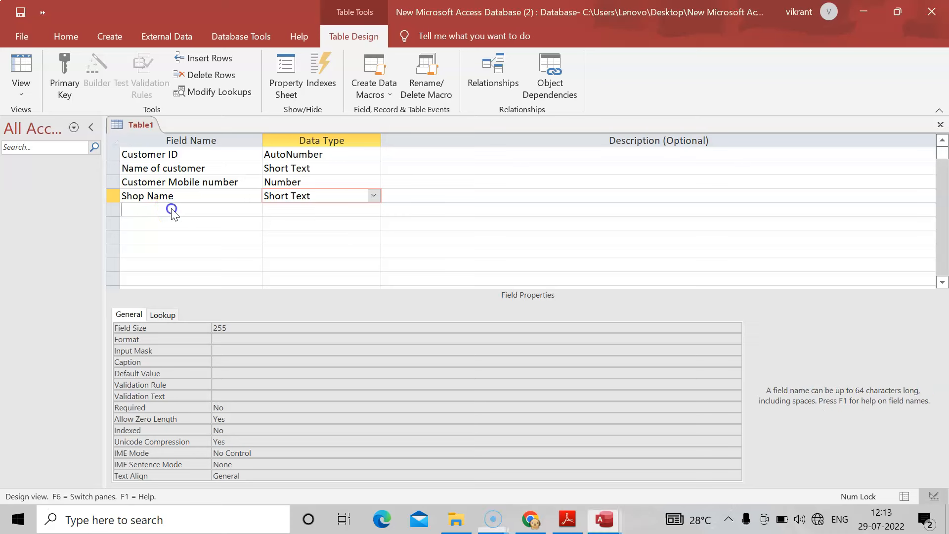
type("Licence")
left_click(178, 209)
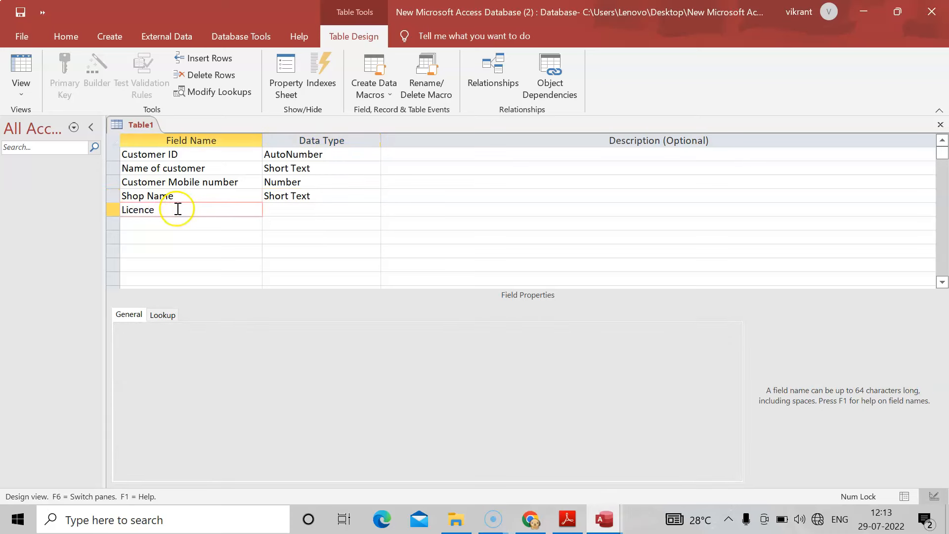
type("no")
left_click(295, 210)
left_click(376, 210)
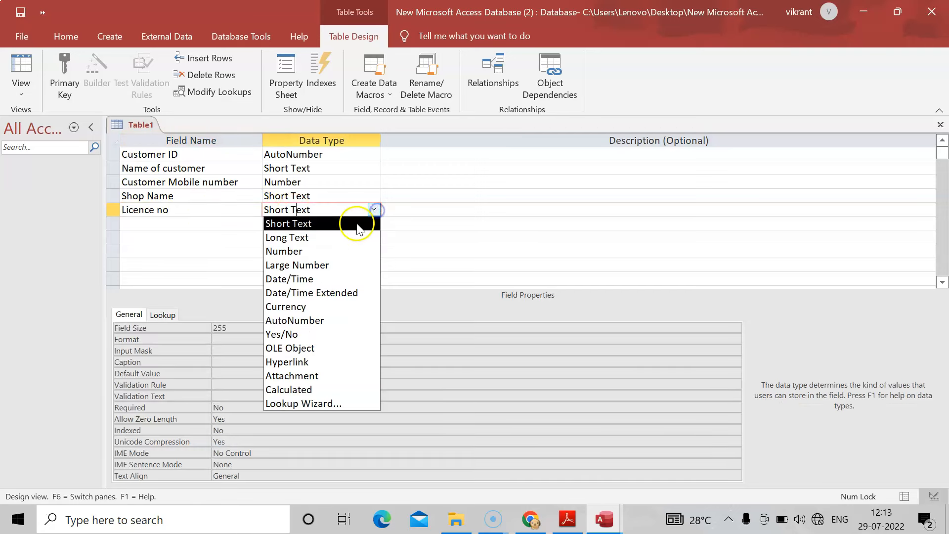
left_click(329, 252)
left_click(176, 224)
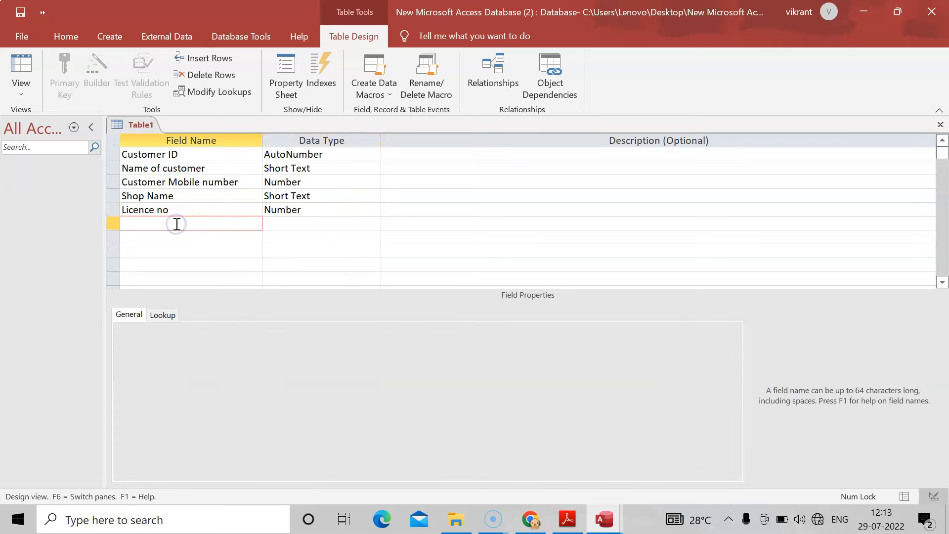
type("Mon")
key("BackSpace")
key("BackSpace")
key("BackSpace")
left_click(22, 514)
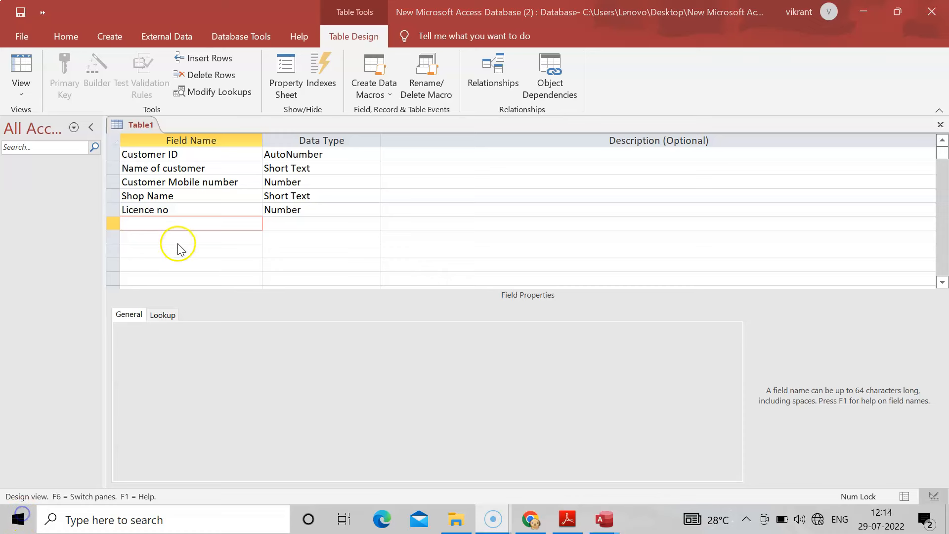
- Add an "Address" field below Licence no with the Long Text data type
left_click(171, 224)
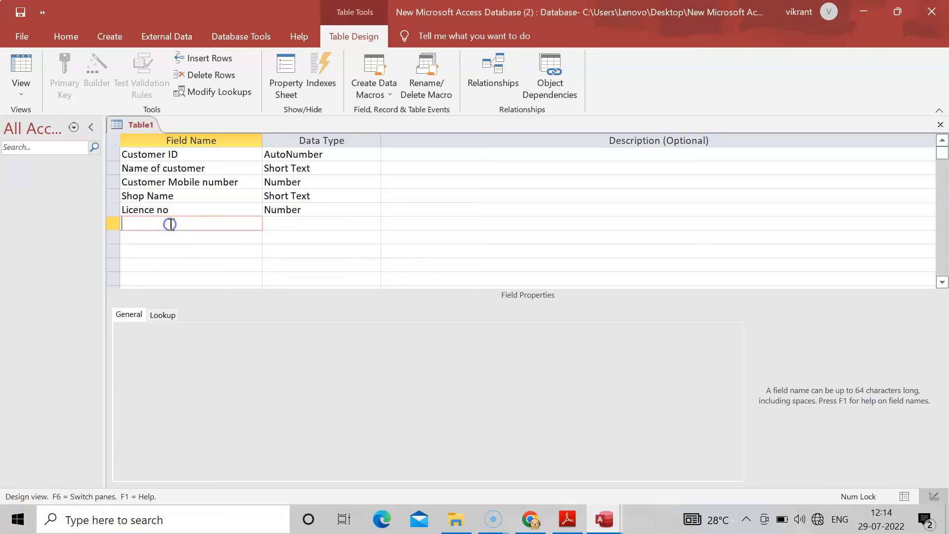
type("Address")
left_click(289, 225)
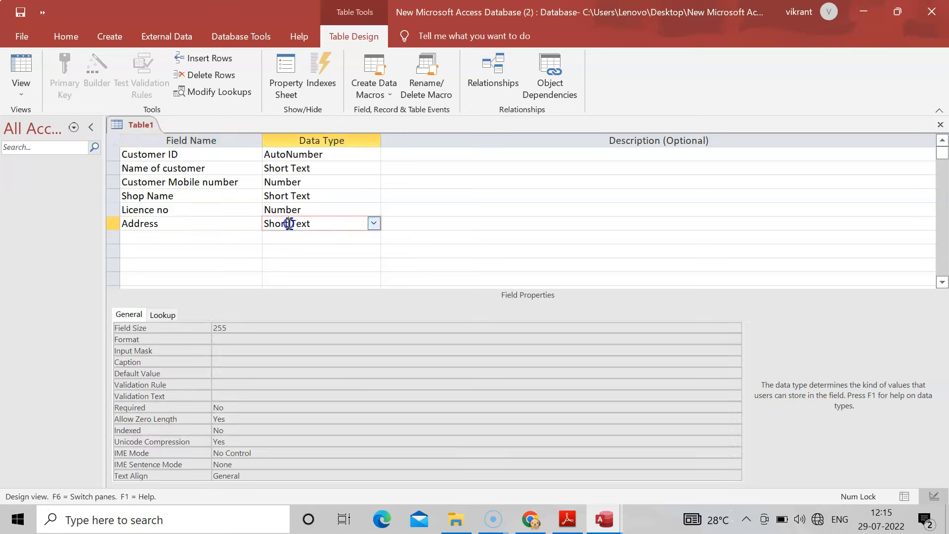
left_click(373, 224)
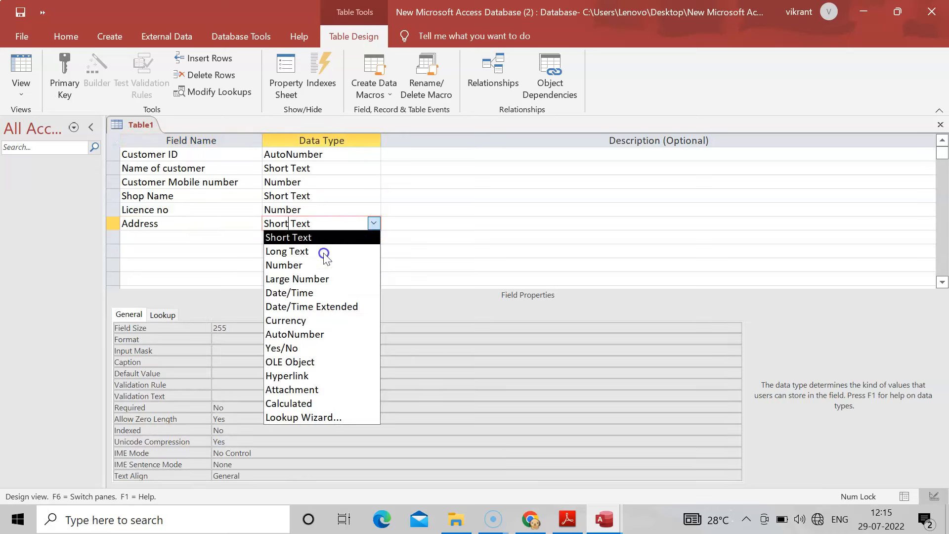
left_click(297, 251)
- Add a "Zip code" field with the Number data type
left_click(172, 241)
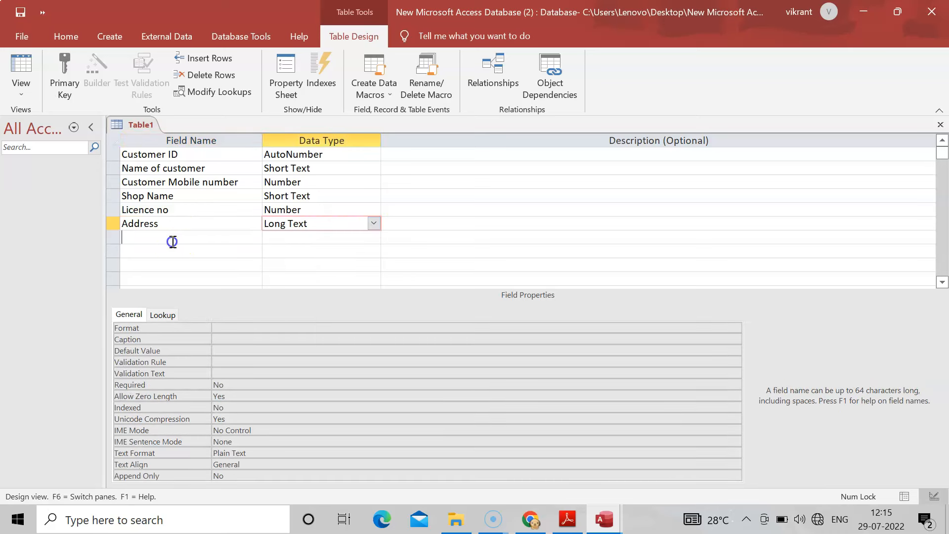
type("Zi")
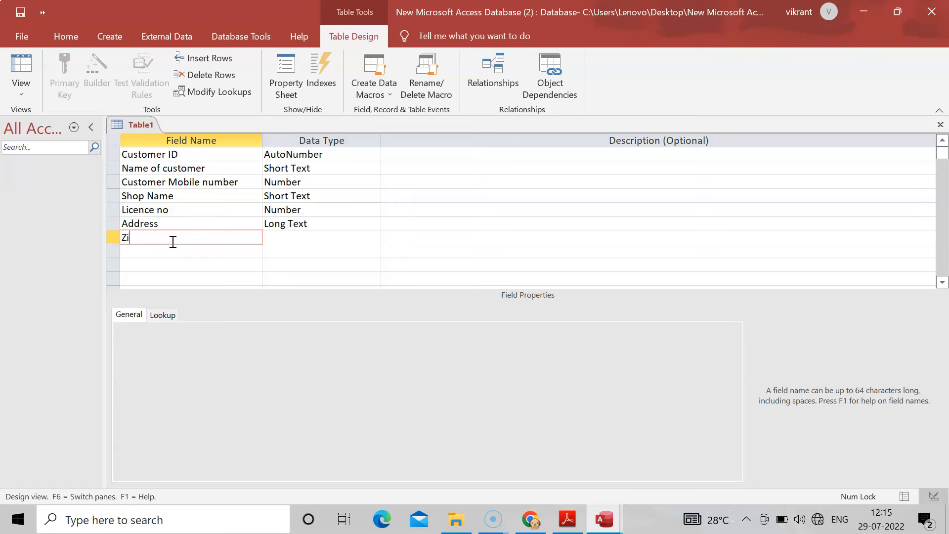
type("p code")
left_click(305, 237)
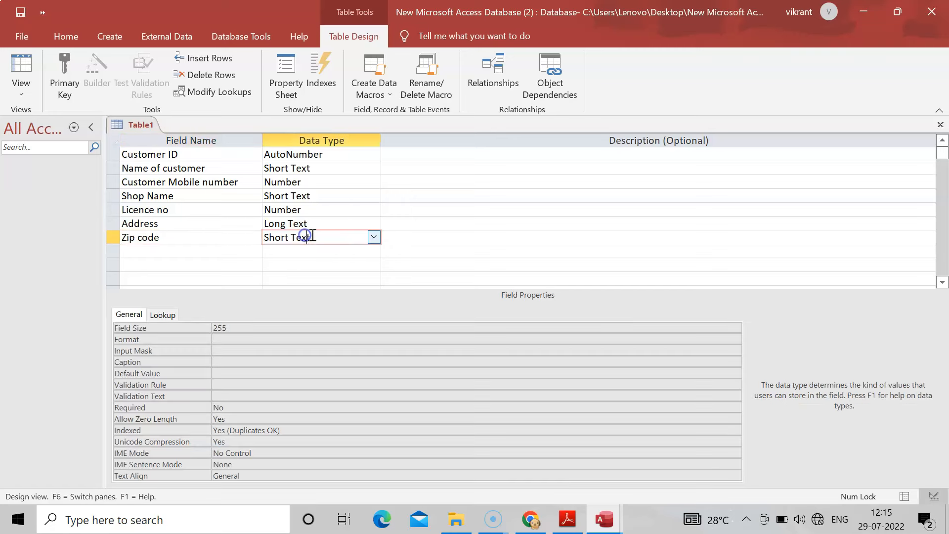
left_click(374, 238)
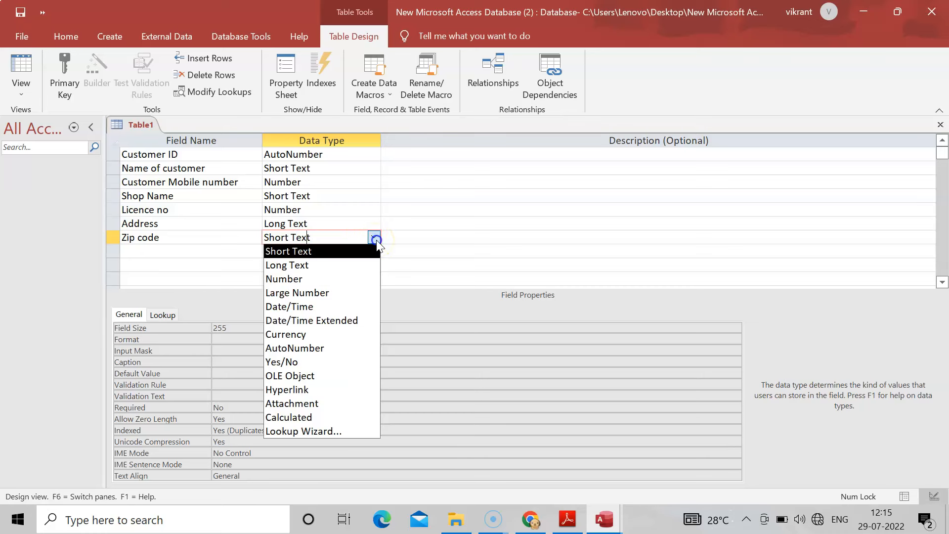
left_click(318, 276)
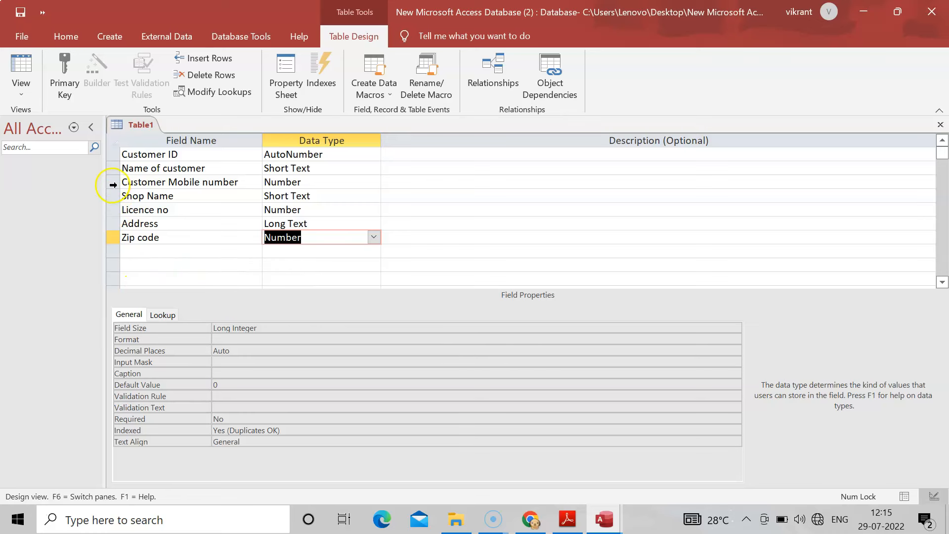
- Switch the table to Datasheet view, saving it as "customer details" and letting Access create a primary key
left_click(20, 69)
left_click(471, 306)
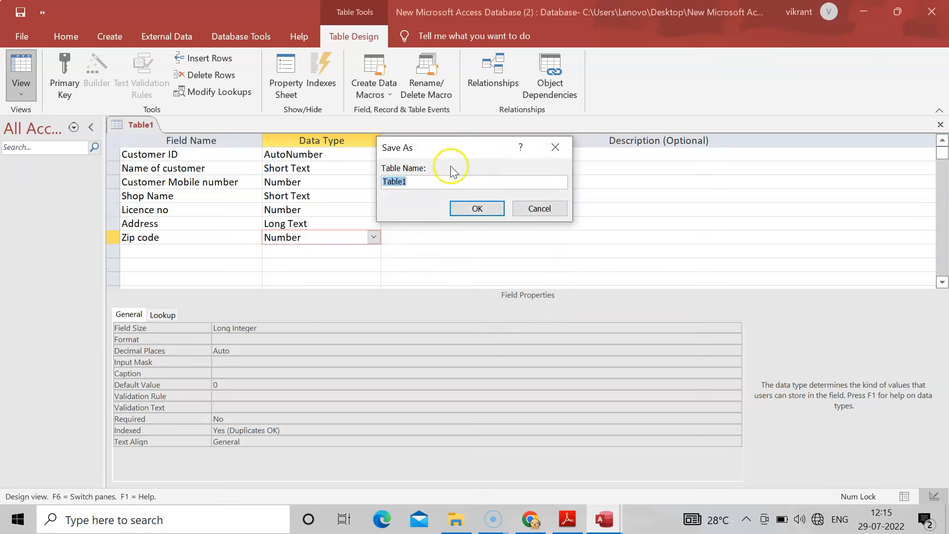
key("BackSpace")
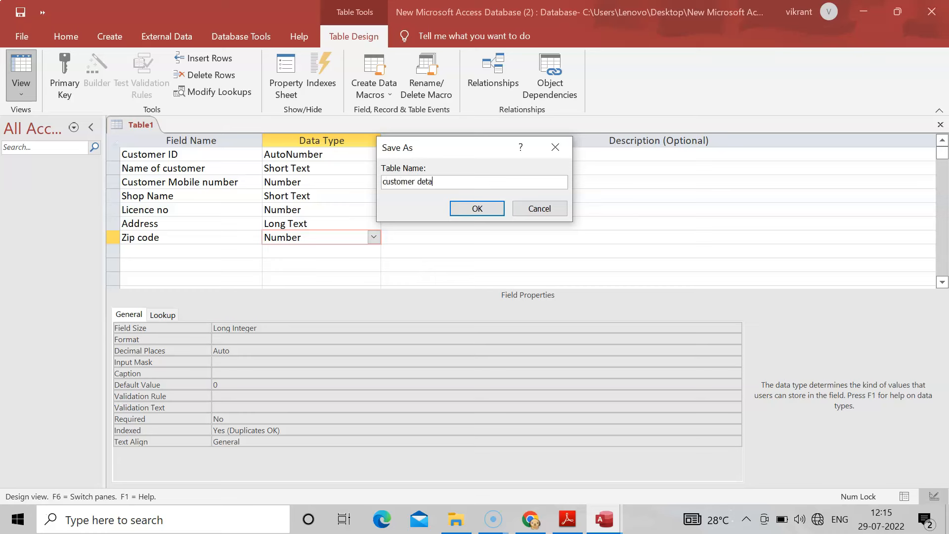
left_click(478, 208)
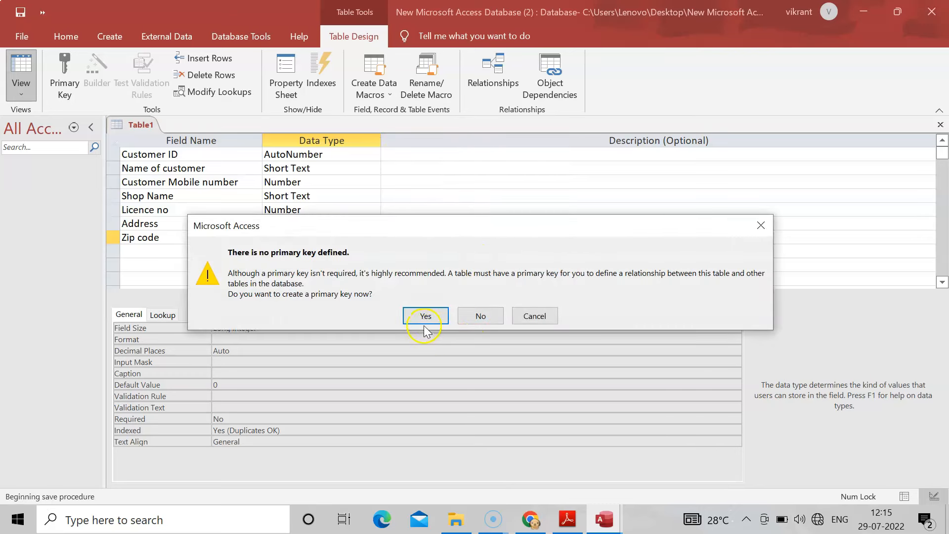
left_click(425, 327)
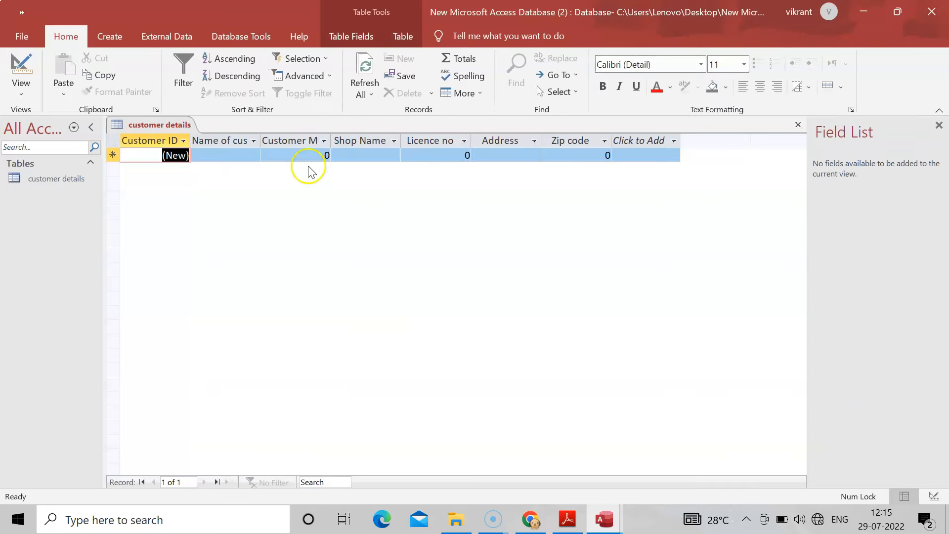
- Widen the Customer Mobile number column in the customer details datasheet
left_click(238, 155)
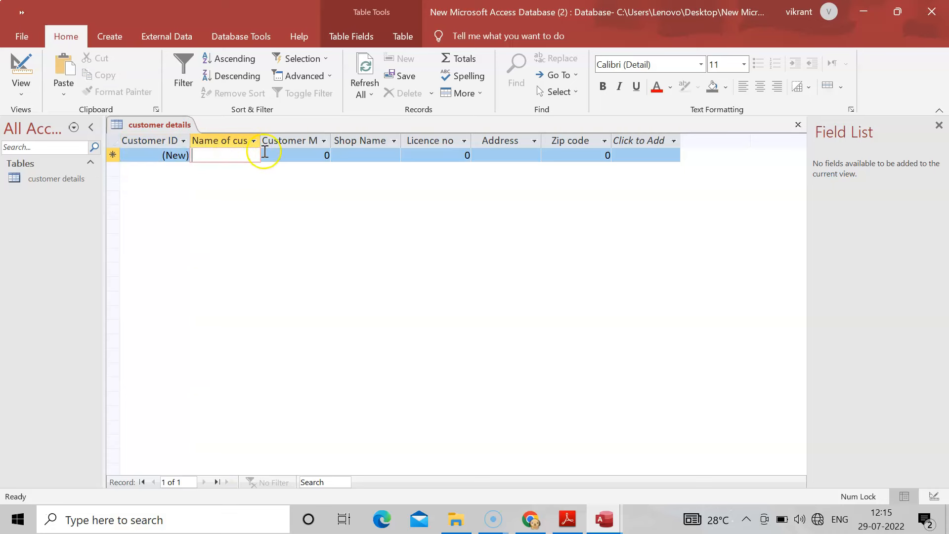
left_click(284, 154)
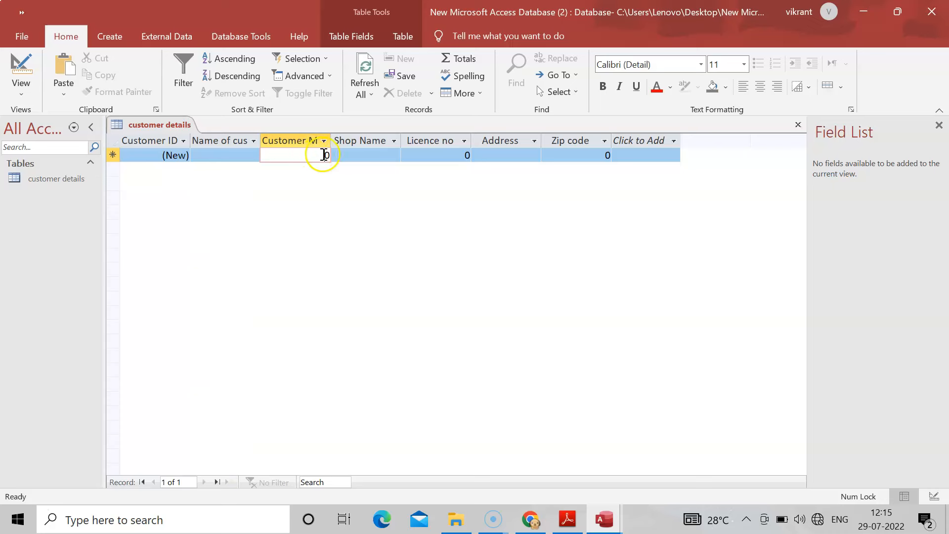
left_click_drag(331, 141, 372, 144)
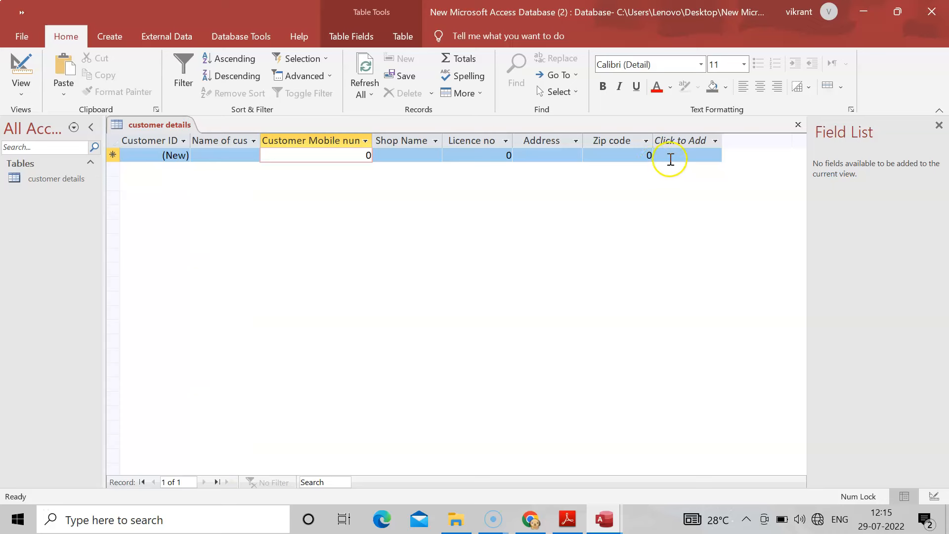
- Enter the first customer's name, mobile number and the shop name "pink" in the first record
left_click(237, 156)
type("Vikrant")
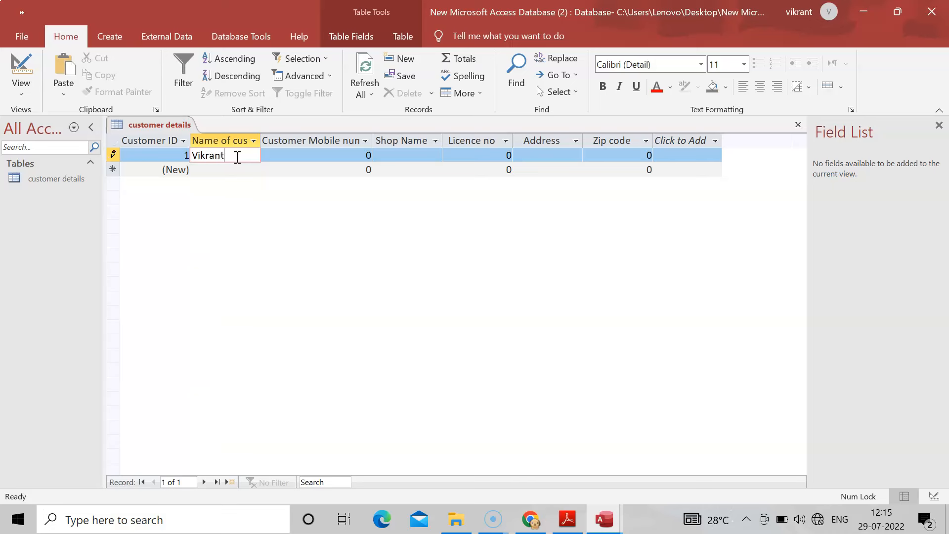
left_click(302, 156)
type("989898")
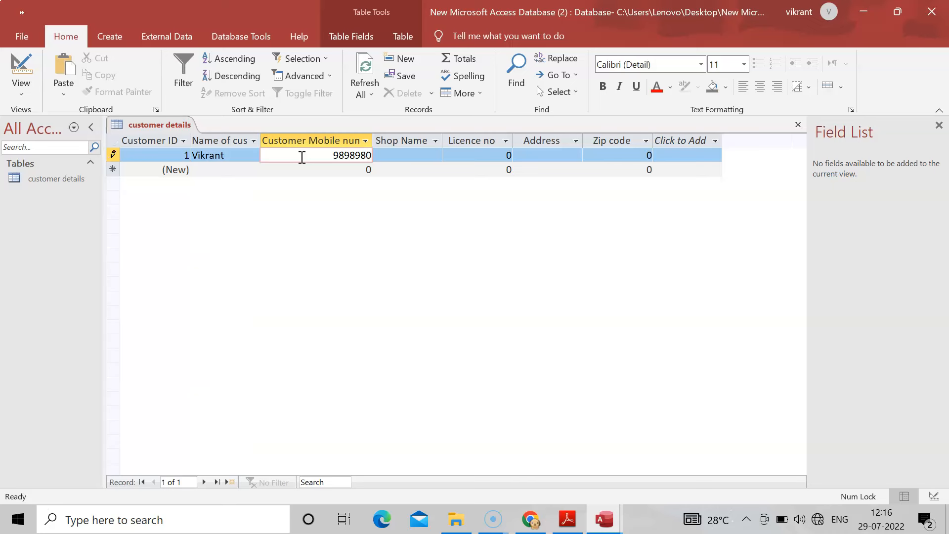
type("988")
left_click(395, 159)
left_click(483, 307)
key("BackSpace")
left_click(388, 155)
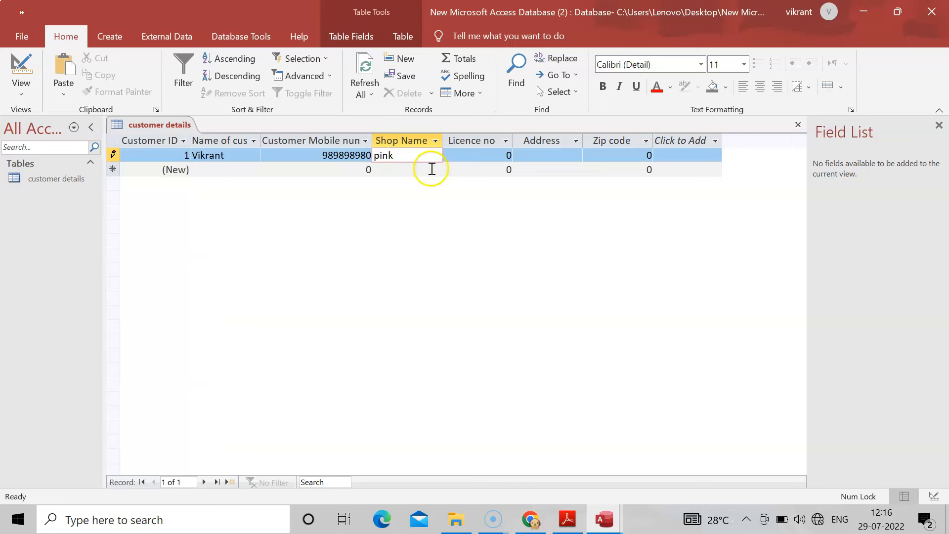
- Complete the first record with the customer's licence number, address and zip code, and move on to a new record
left_click(467, 156)
key("BackSpace")
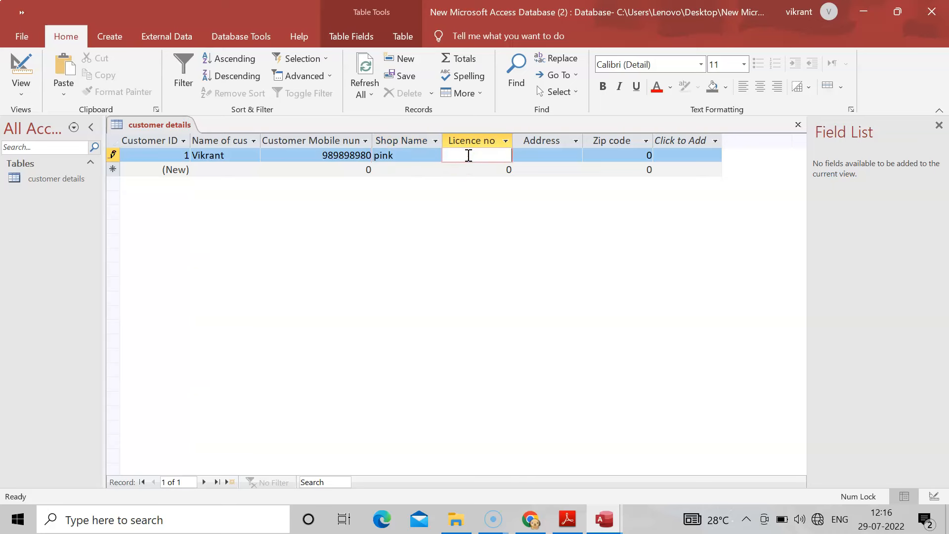
left_click(547, 156)
type("ahmednagar")
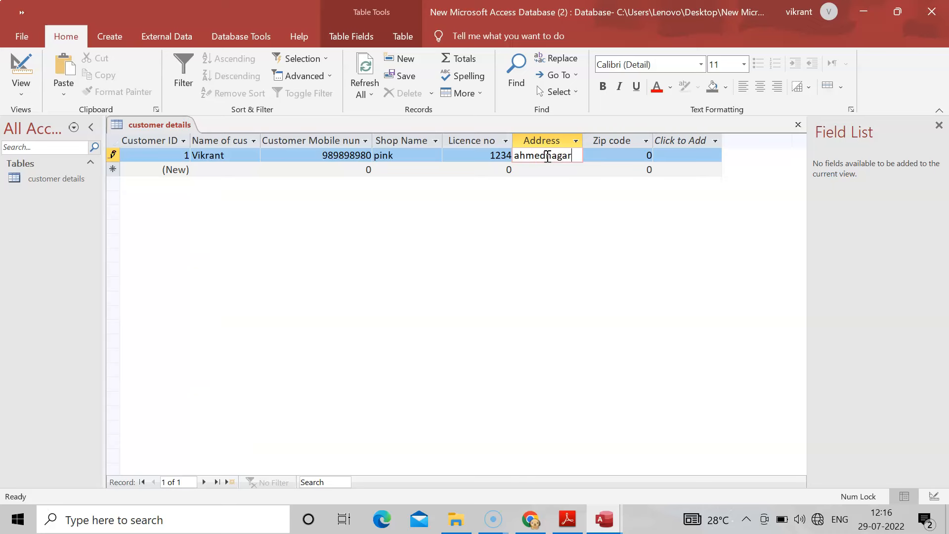
left_click(610, 155)
key("BackSpace")
type("14141")
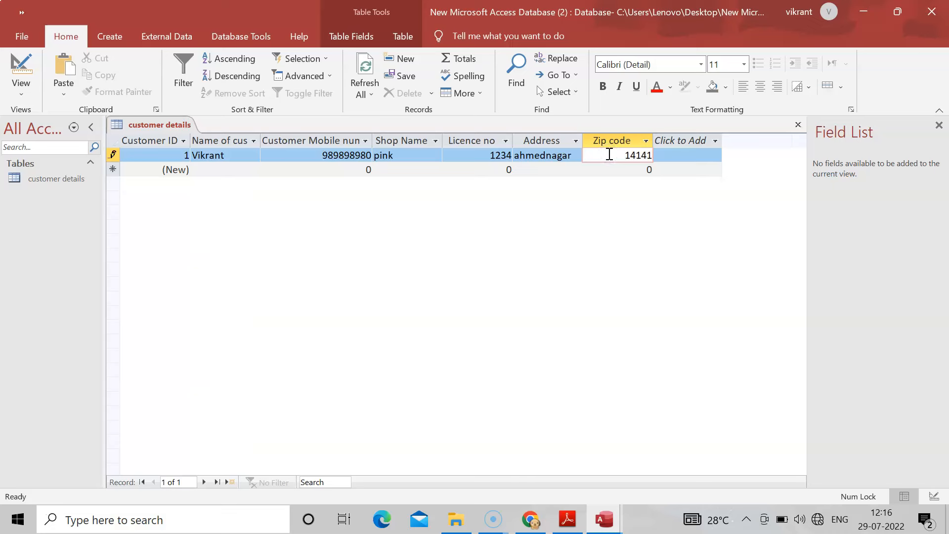
key("BackSpace")
type("135")
left_click(215, 171)
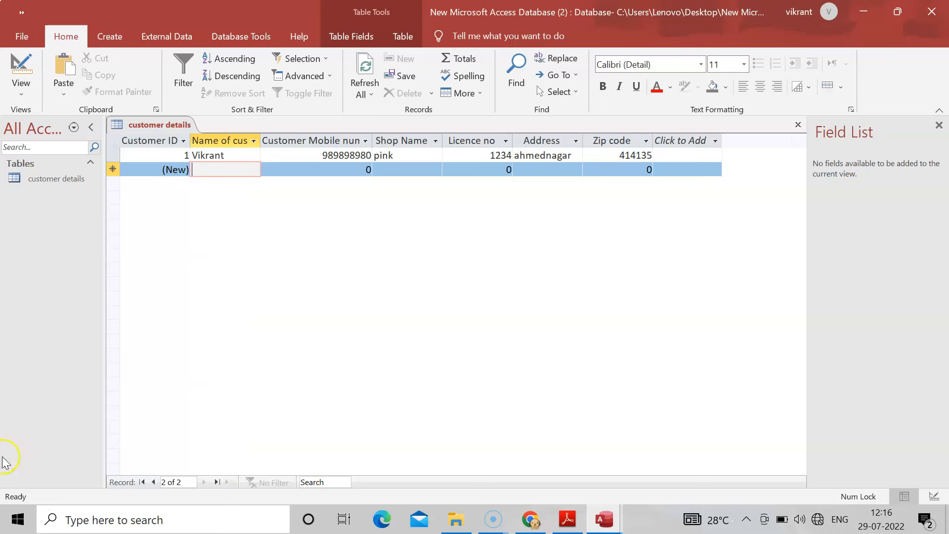
left_click(24, 510)
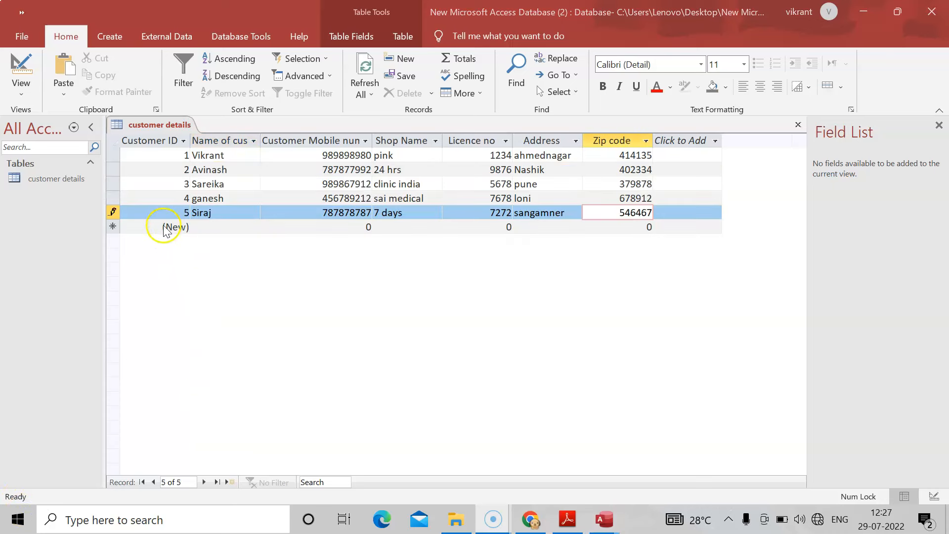
- Save the customer details table, then close it and the Field List
right_click(146, 124)
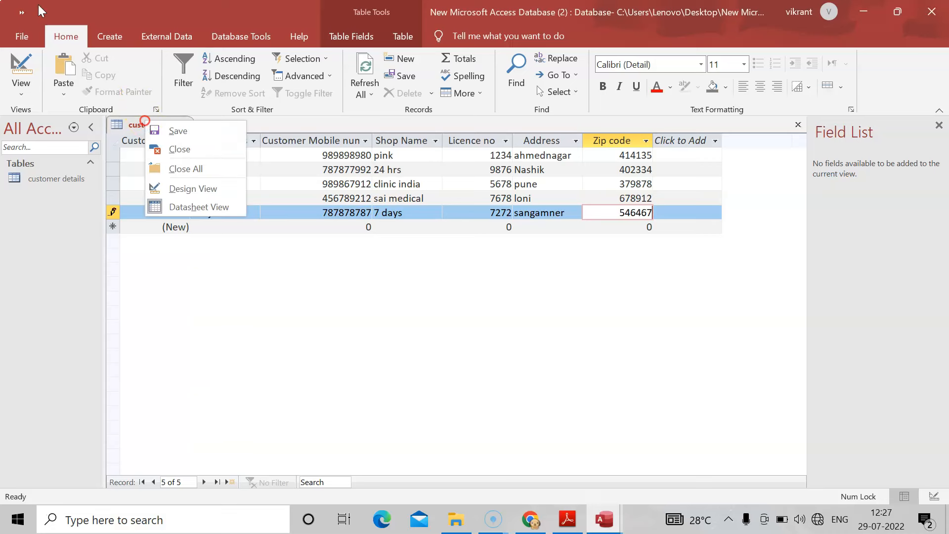
left_click(176, 131)
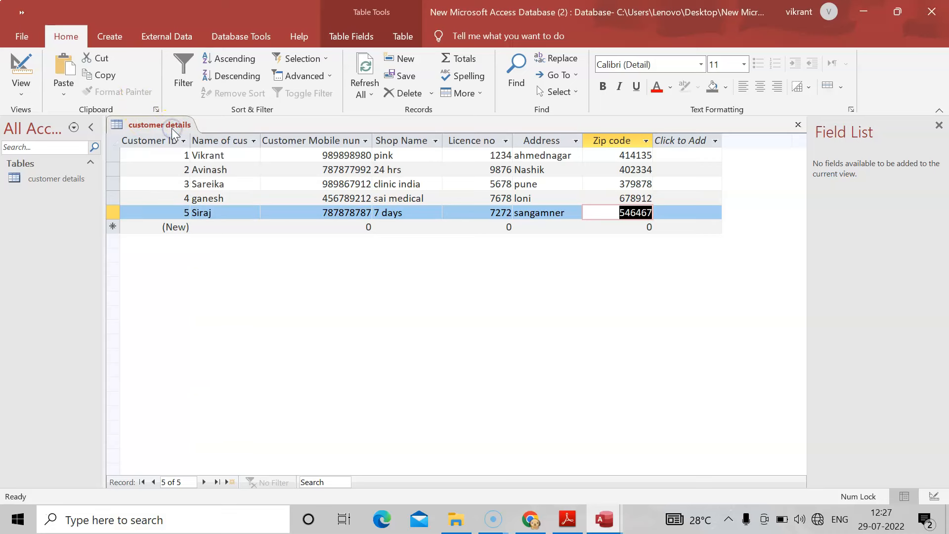
left_click(939, 125)
left_click(939, 125)
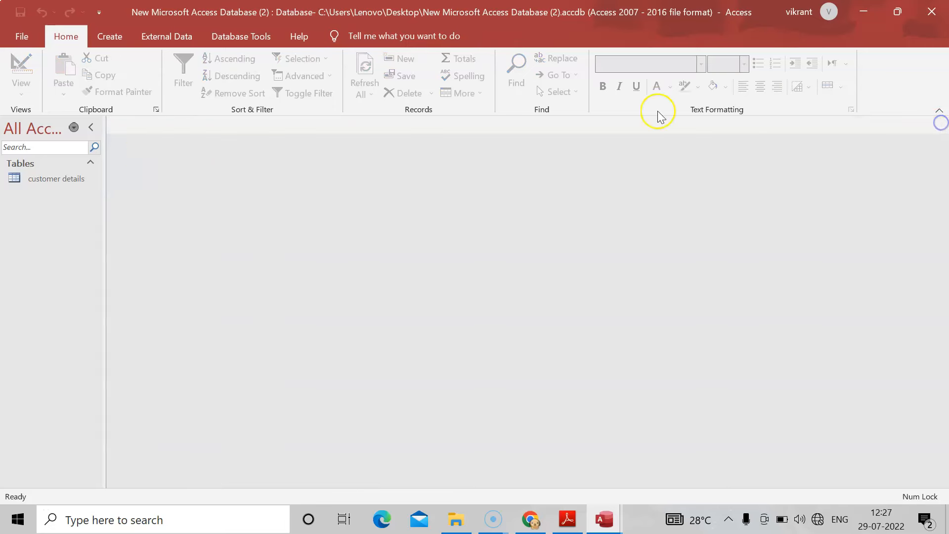
- Create a form based on the customer details table
left_click(38, 179)
left_click(109, 37)
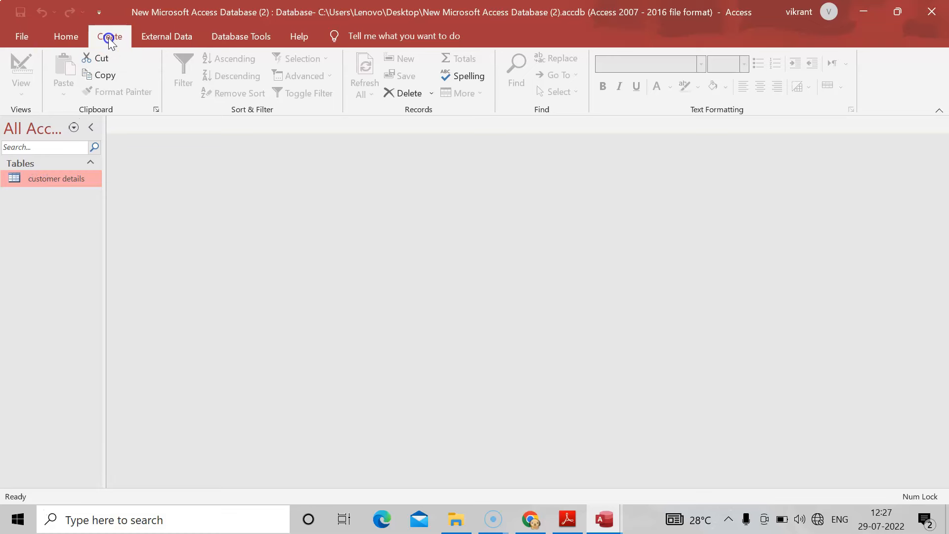
left_click(268, 84)
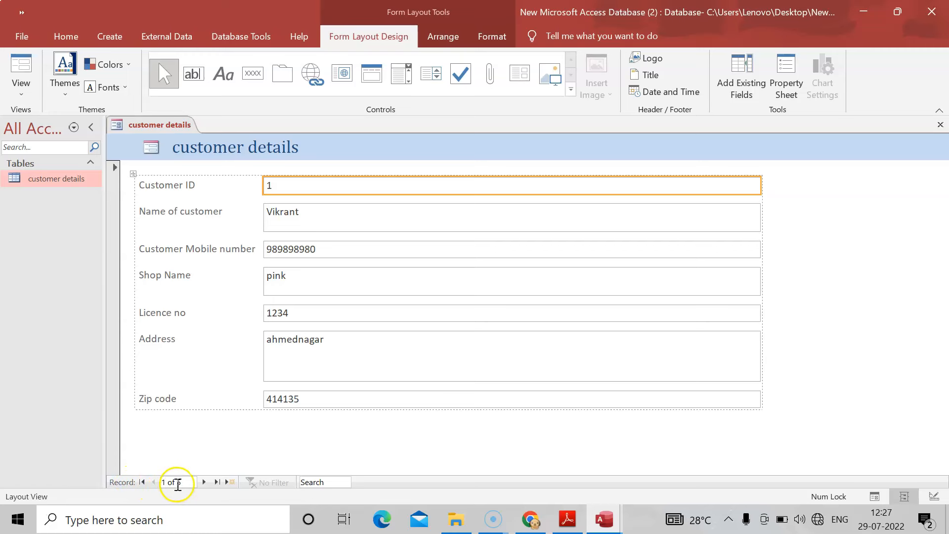
- Advance through the form's customer records to a new blank record
left_click(204, 483)
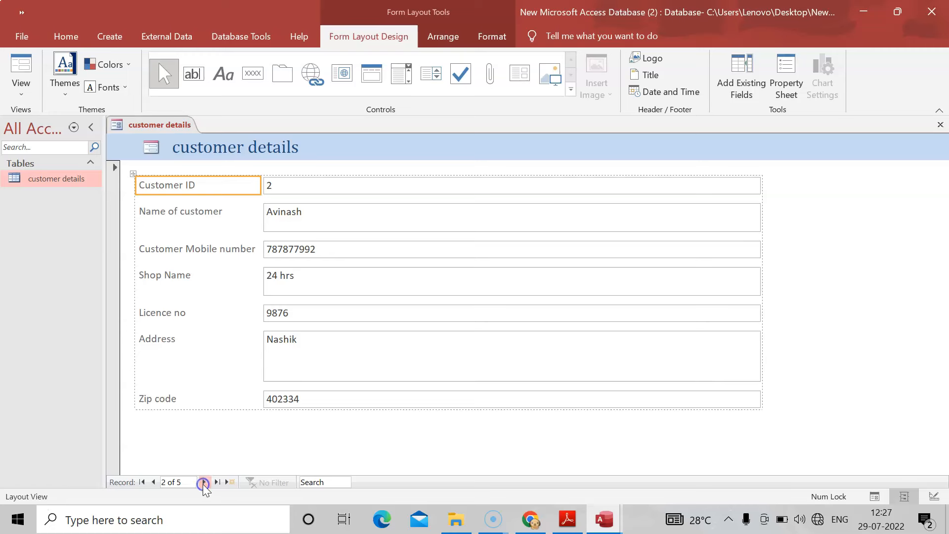
left_click(204, 483)
left_click(204, 483)
left_click(203, 483)
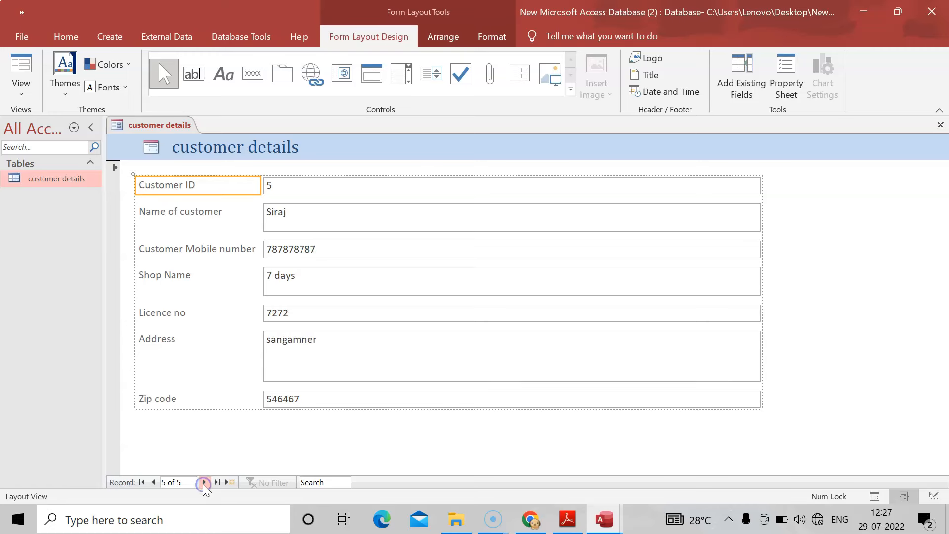
left_click(204, 483)
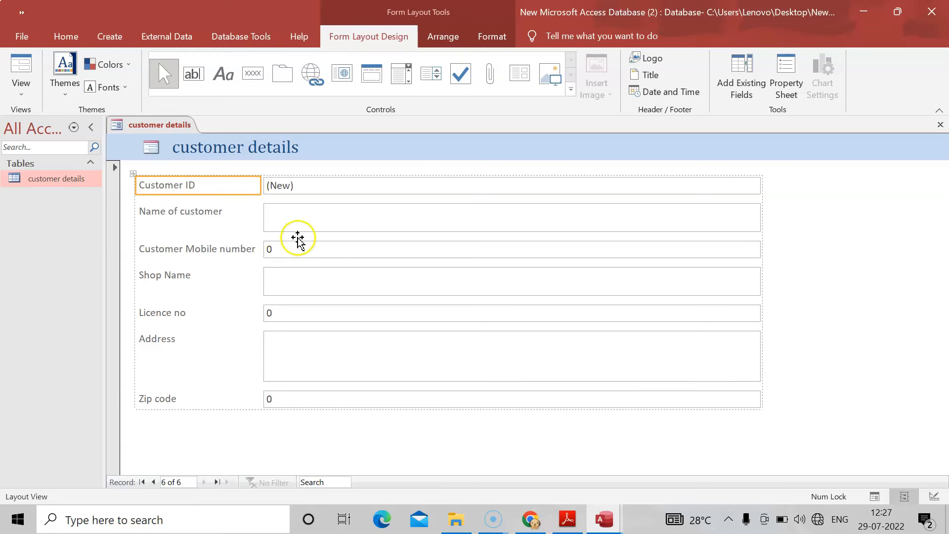
- Switch the customer details form from Layout view to Form view to allow data entry
left_click(303, 216)
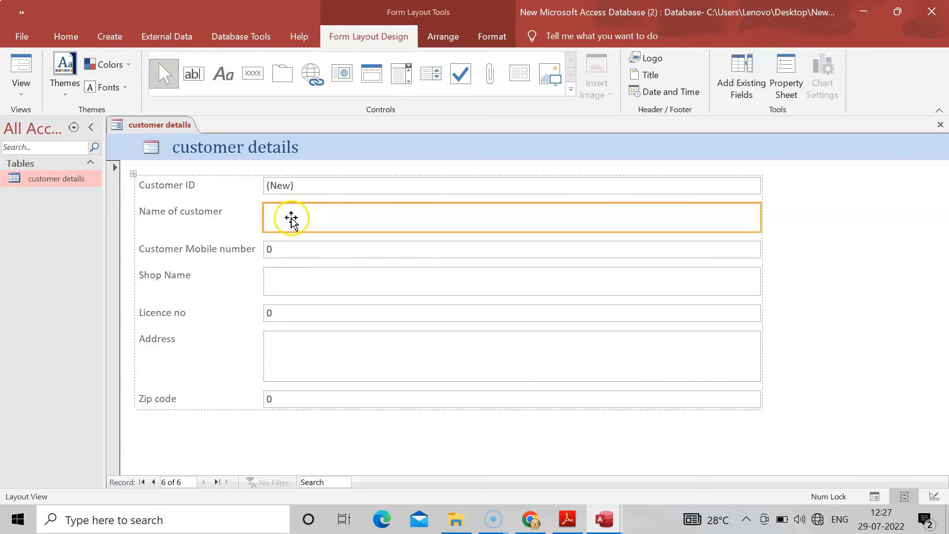
right_click(176, 129)
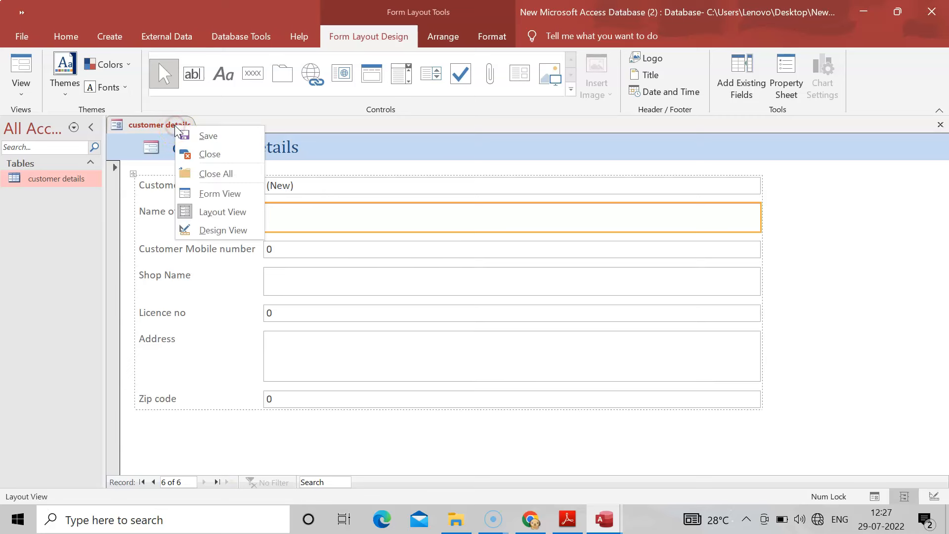
left_click(219, 194)
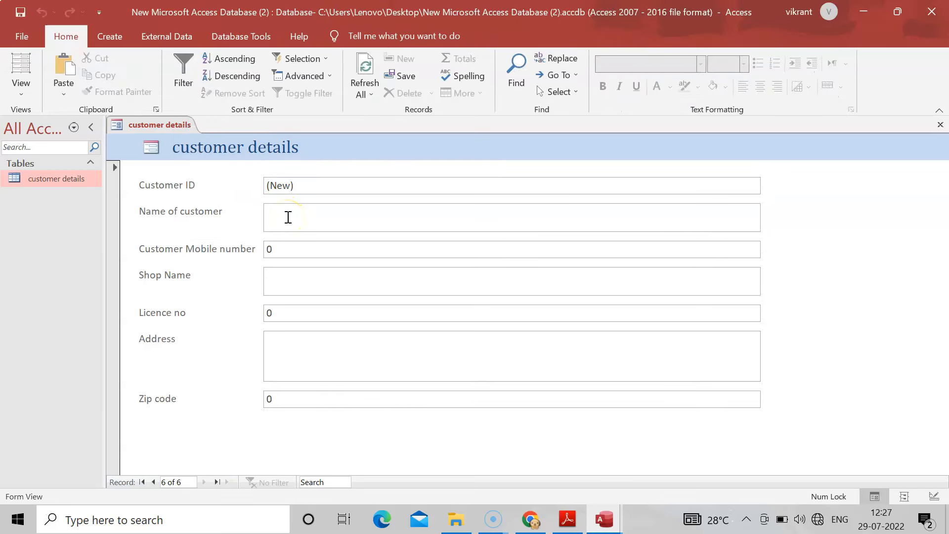
- Fill in the new record's customer name, mobile number, shop name "medicines 24" and licence number in the form
type("sanjay")
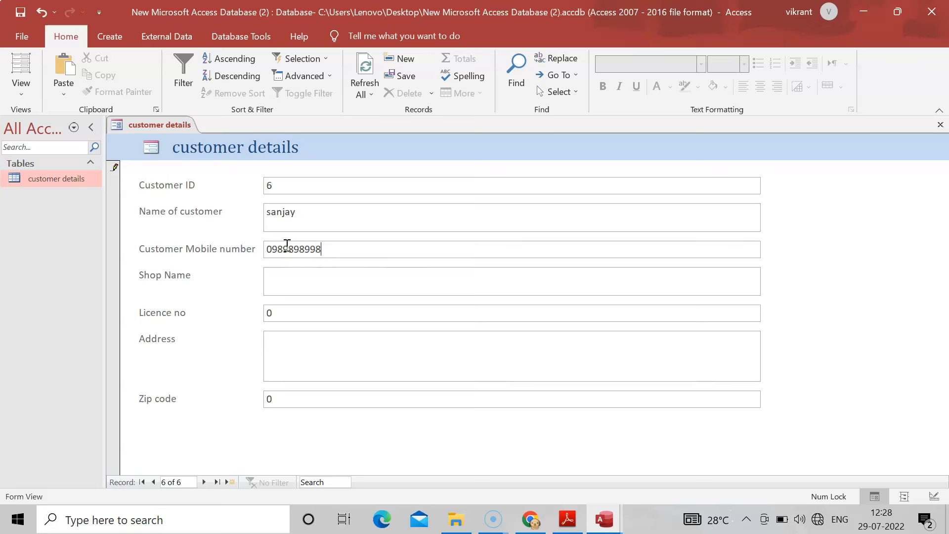
left_click(284, 275)
left_click(301, 313)
key("BackSpace")
type("12345")
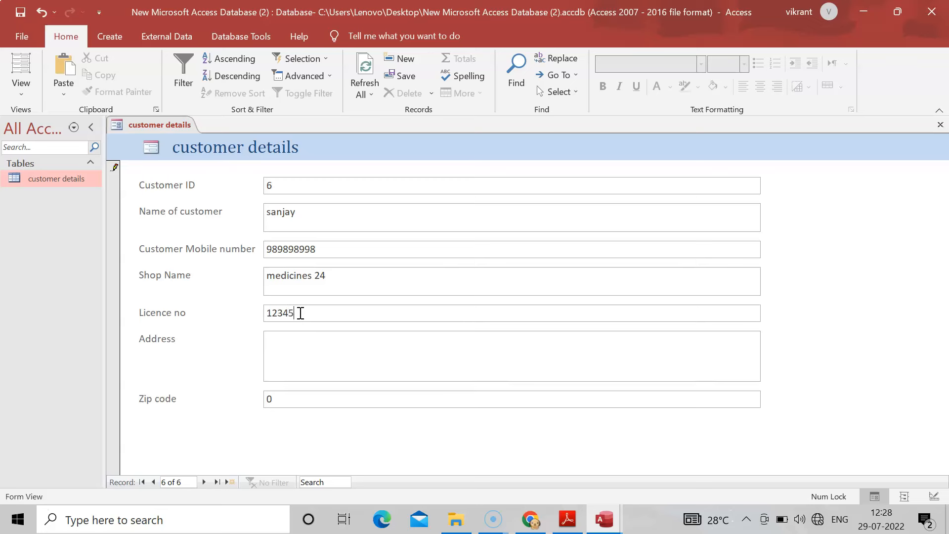
- Enter the customer's address and zip code in the form, removing the surplus leading digits from the zip code
left_click(295, 347)
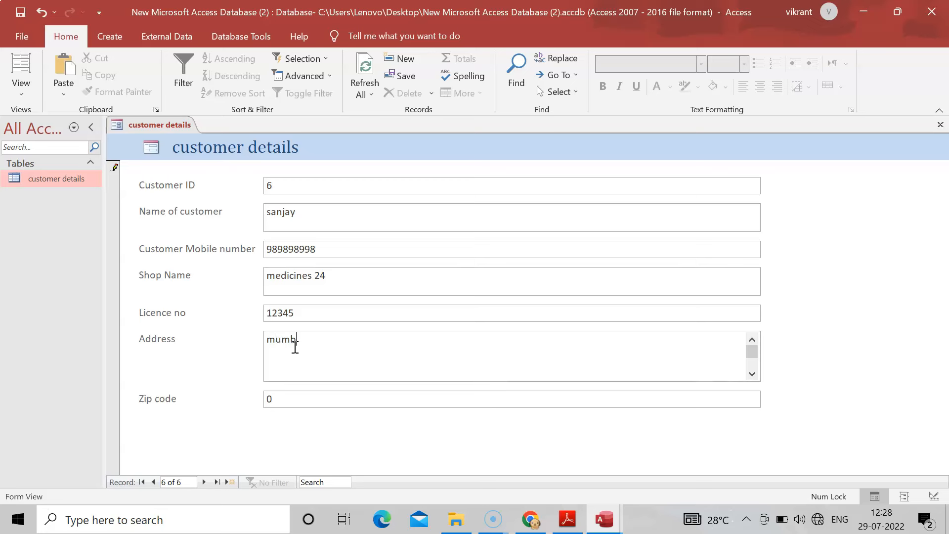
left_click(290, 400)
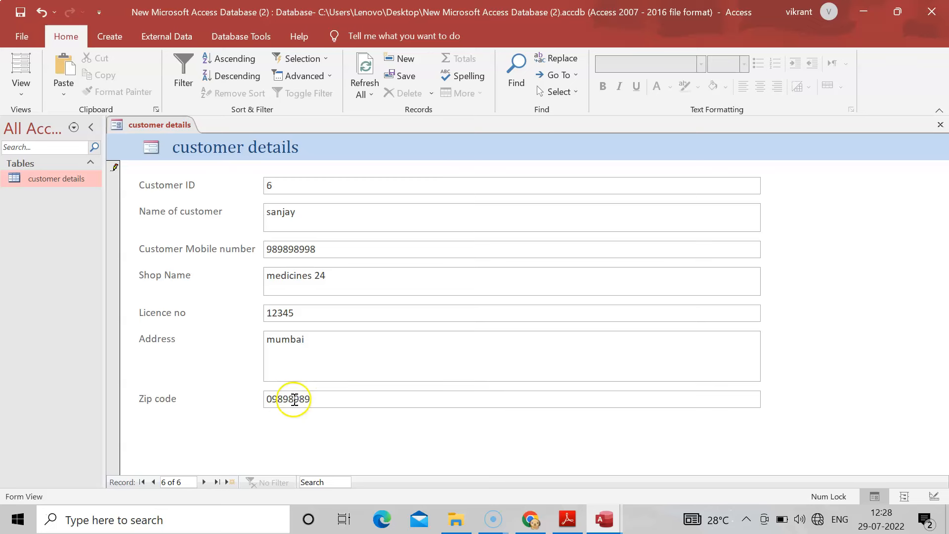
left_click(272, 401)
key("BackSpace")
key("Delete")
- Save the form under a name beginning with "Customer detail"
right_click(159, 121)
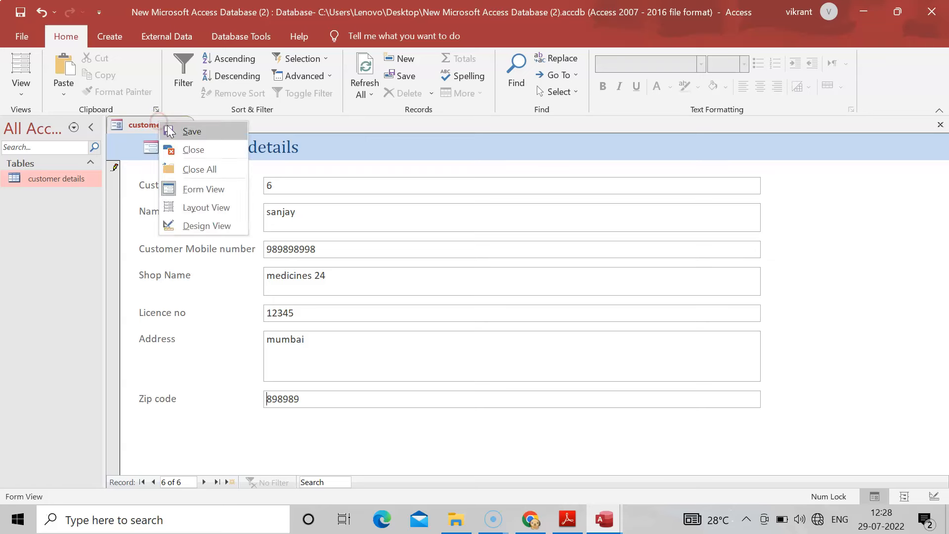
left_click(176, 128)
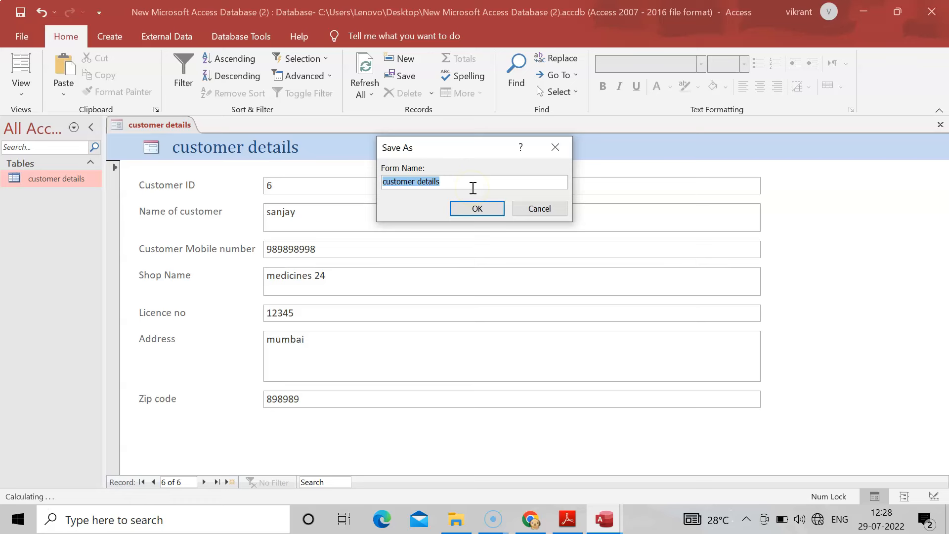
key("BackSpace")
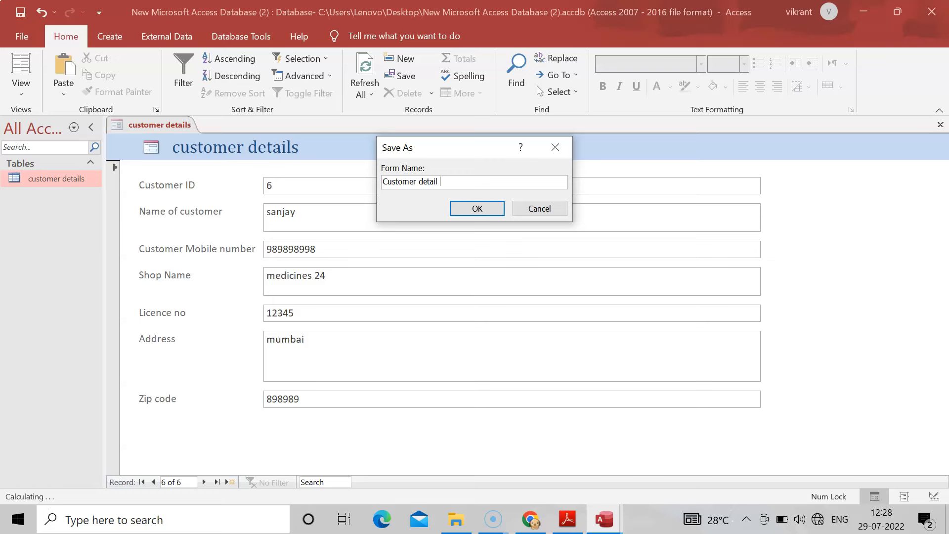
left_click(483, 212)
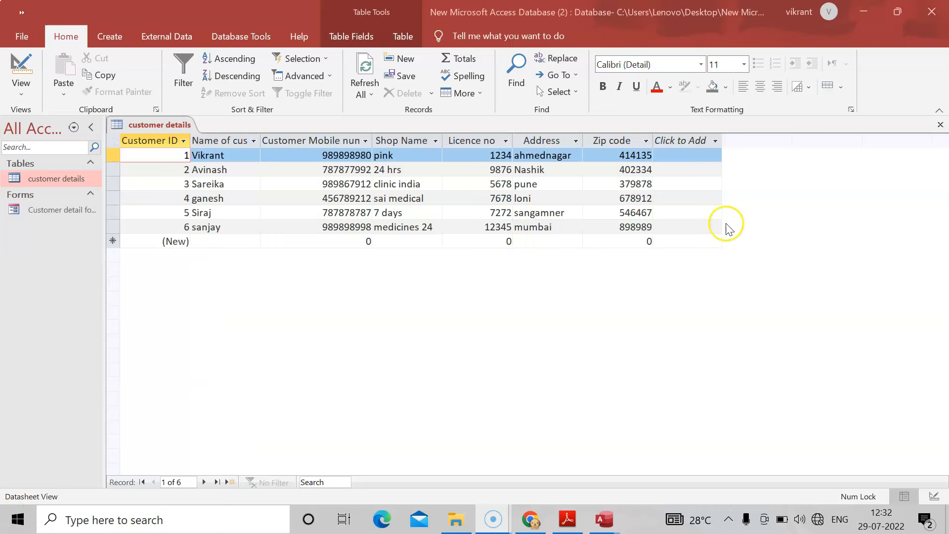
- Close the customer details table and start a new table in Design view
left_click(940, 124)
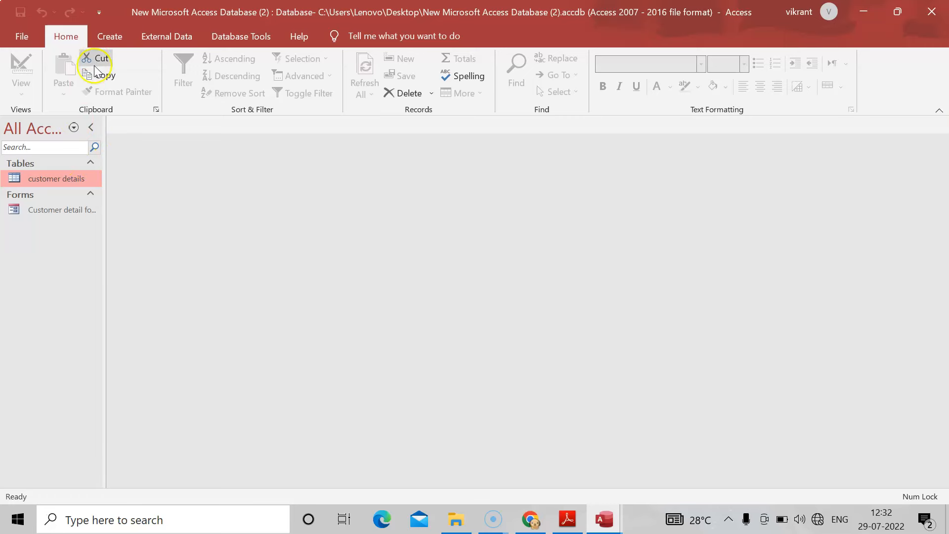
left_click(108, 37)
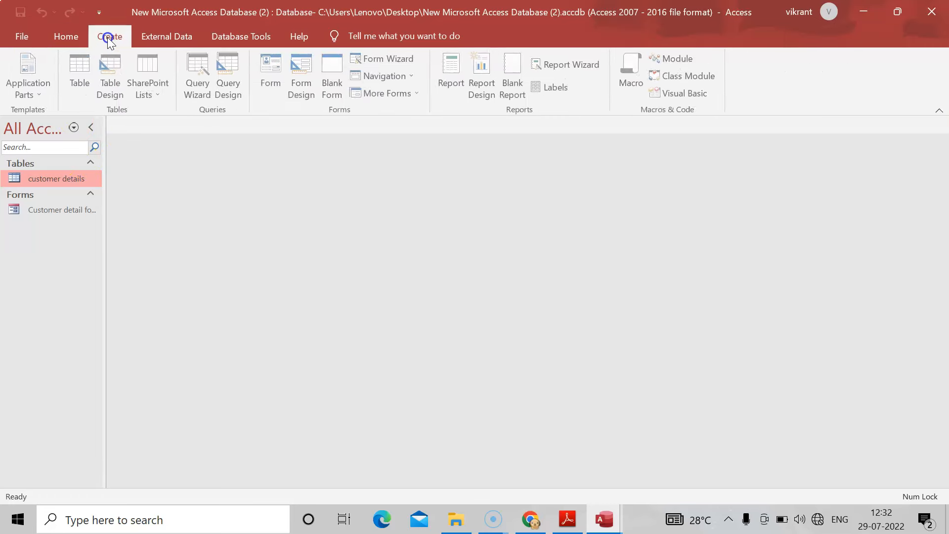
left_click(114, 81)
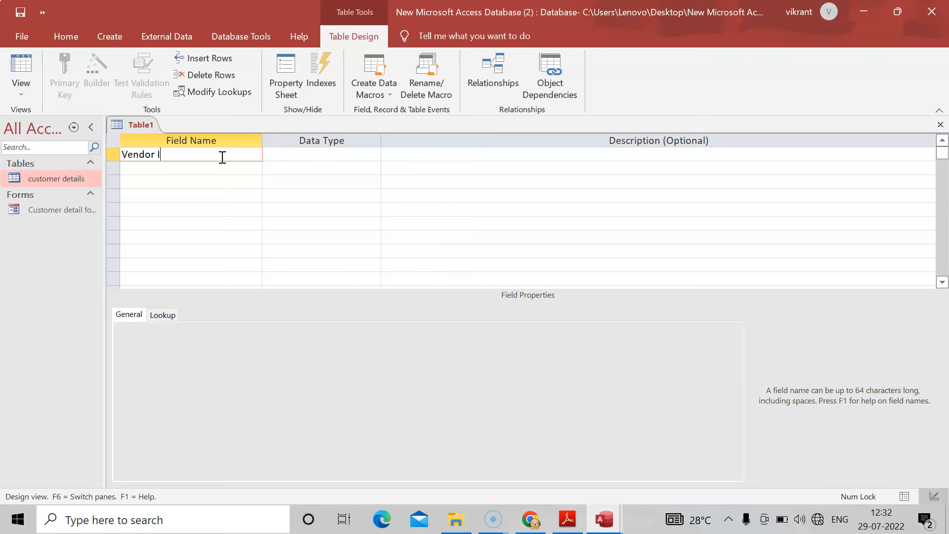
- Add a first field named "Vendor ID" to the new table and set its data type to AutoNumber
type("Vendor ID")
left_click(217, 166)
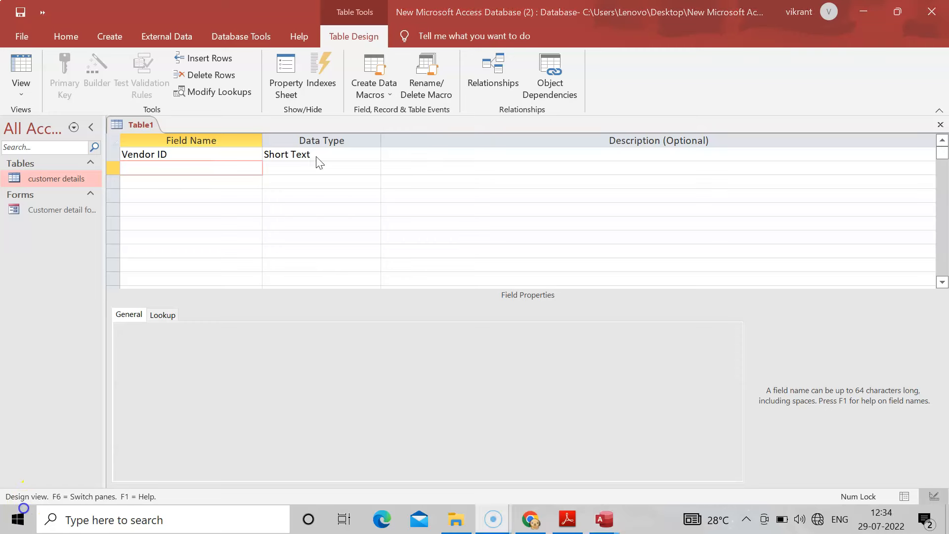
left_click(314, 154)
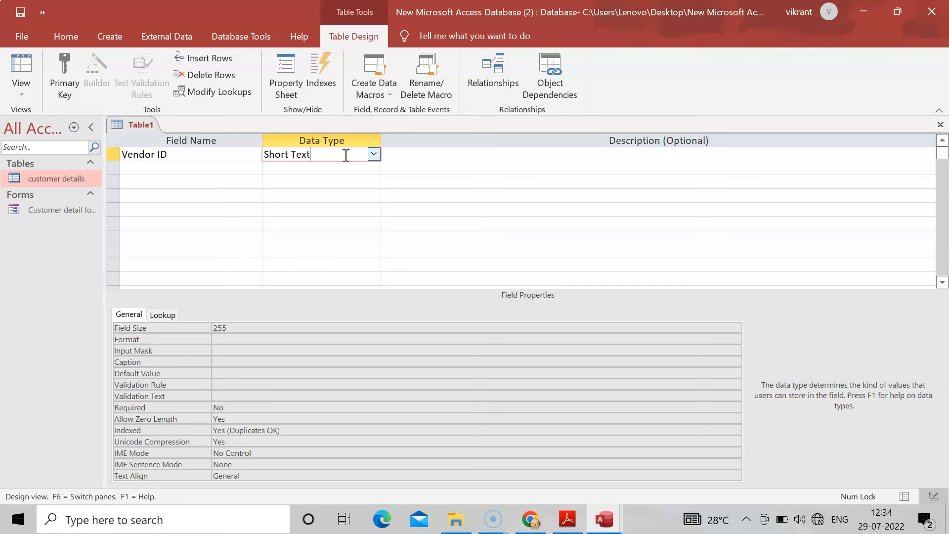
left_click(374, 155)
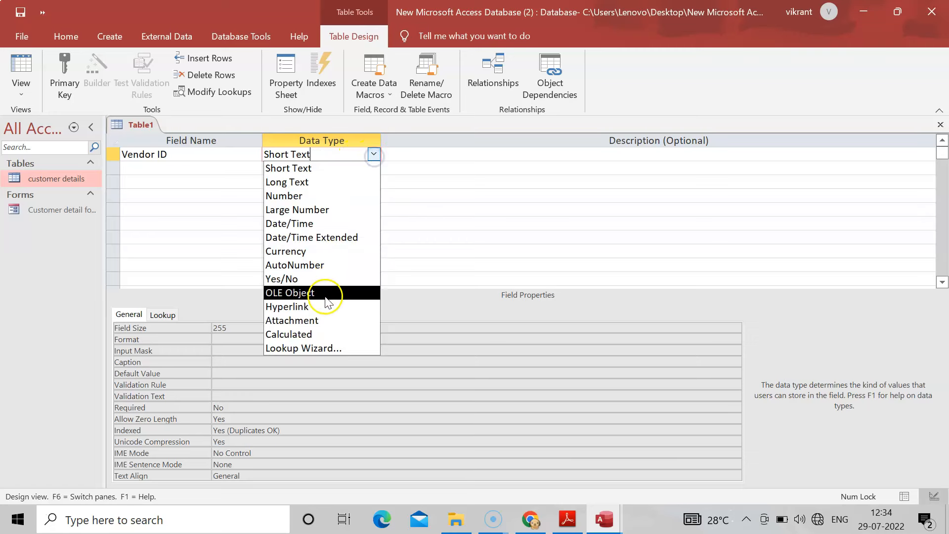
left_click(312, 266)
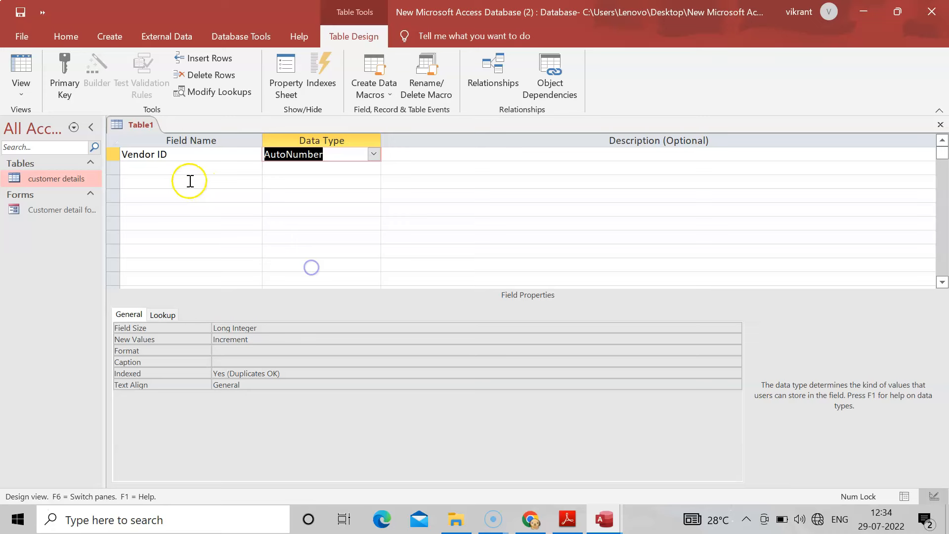
- Add a second field named "Vendor Name" with the Short Text data type
left_click(171, 172)
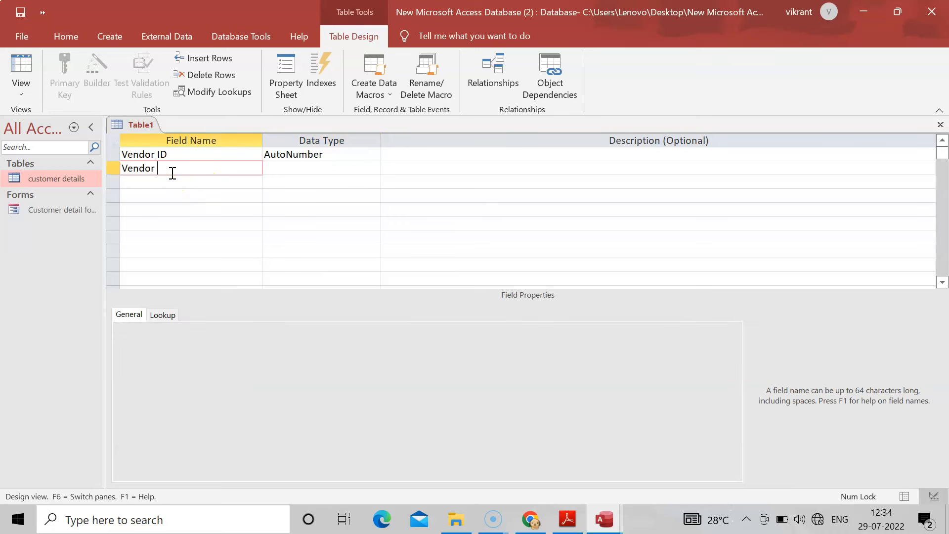
left_click(291, 172)
left_click(374, 168)
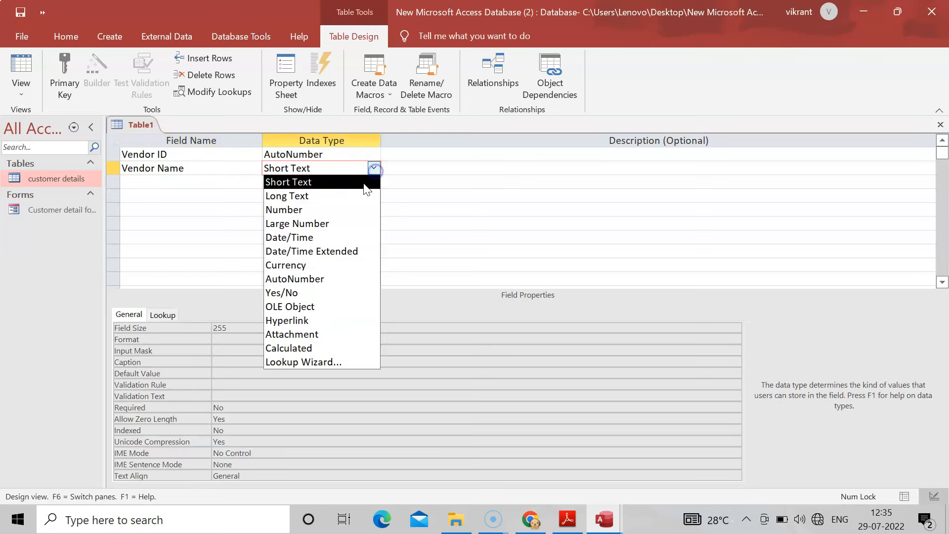
left_click(306, 183)
- Add a third field named "Vendor Address" with the Long Text data type
left_click(191, 184)
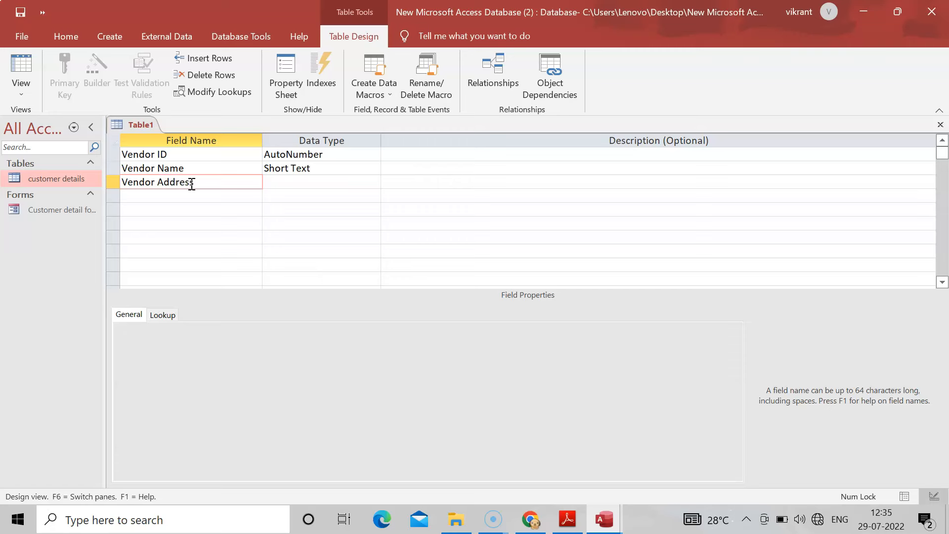
left_click(278, 182)
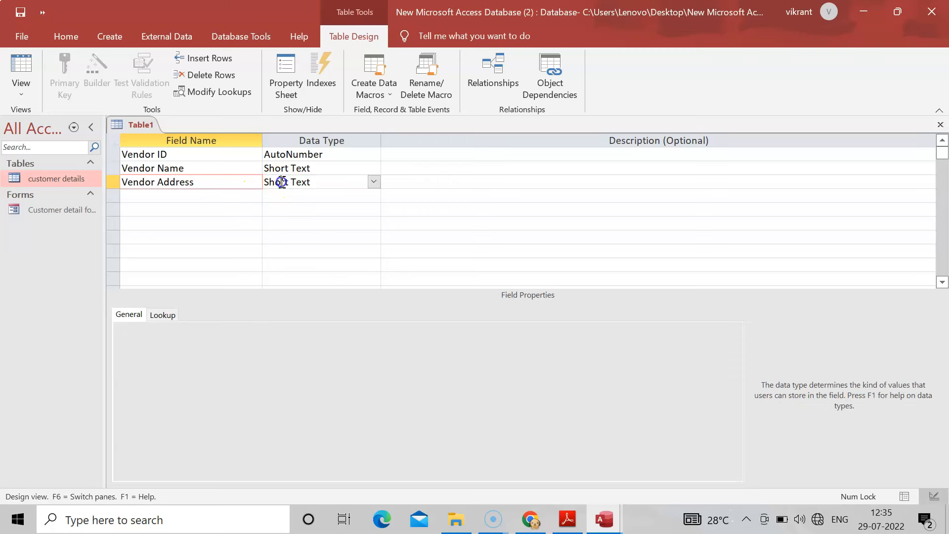
left_click(373, 183)
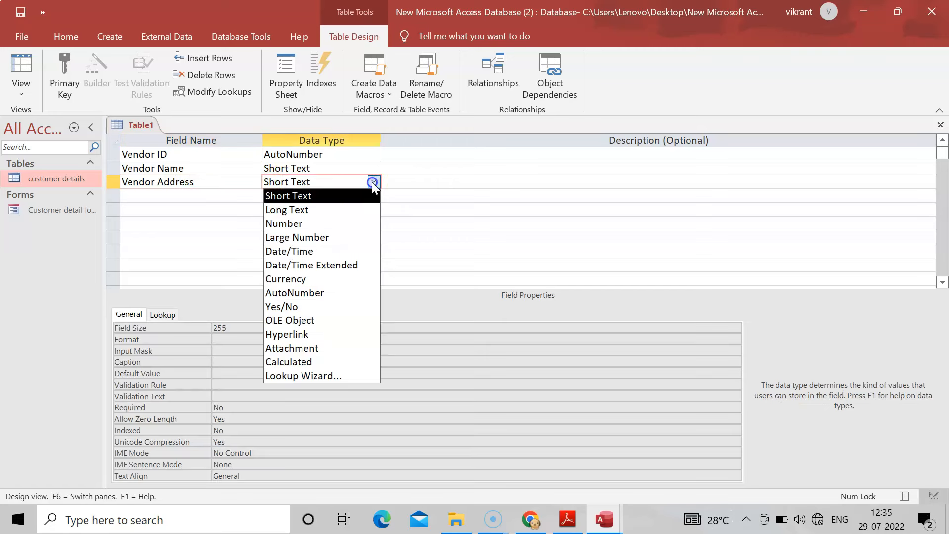
left_click(299, 211)
- Add a fourth field named "Contact Number of vendor" with the Number data type
left_click(211, 198)
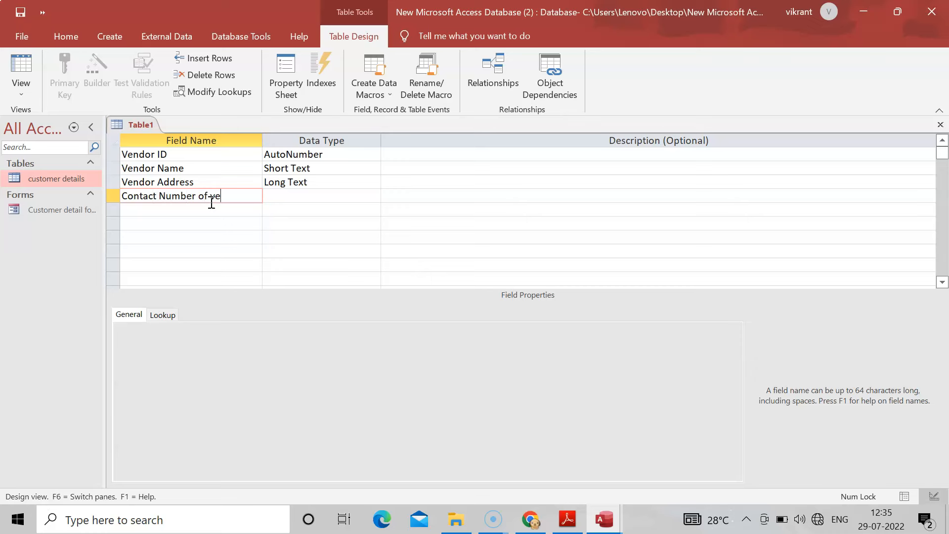
left_click(292, 196)
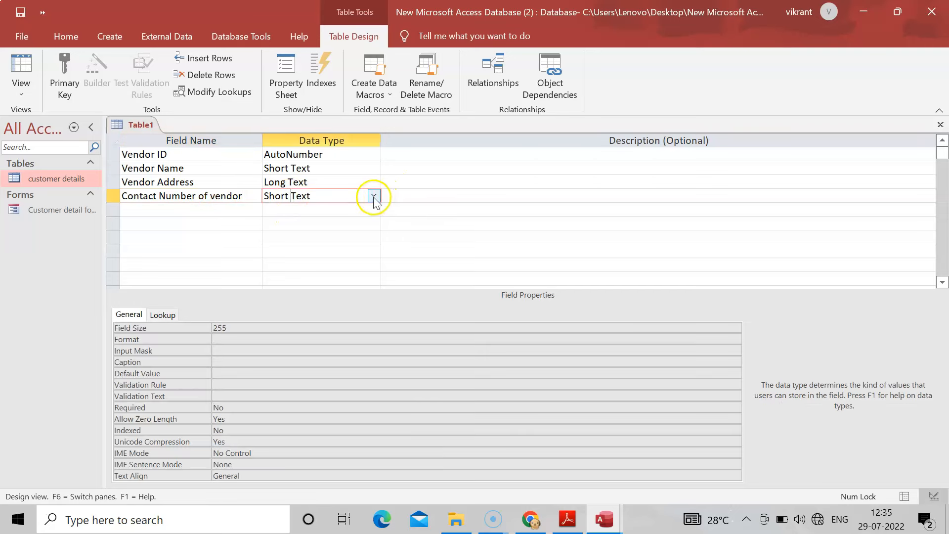
left_click(374, 196)
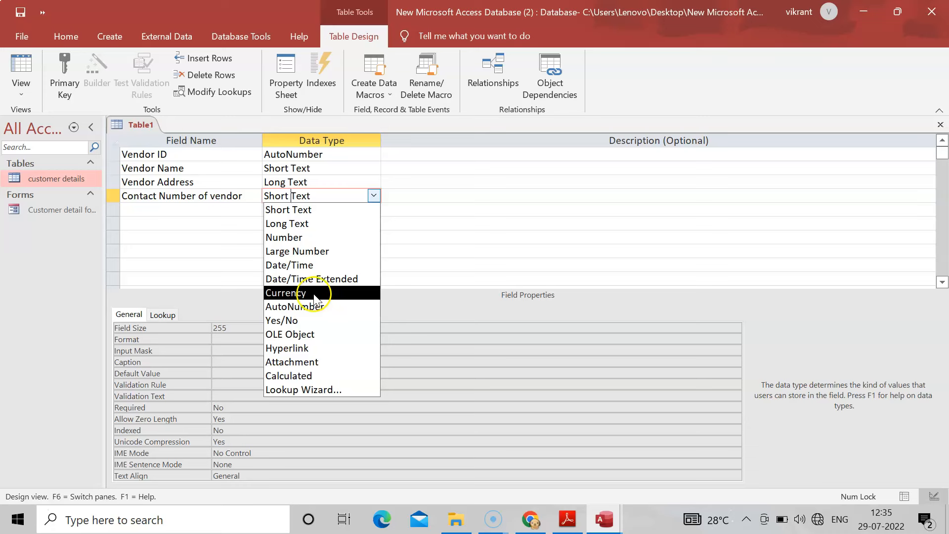
left_click(316, 239)
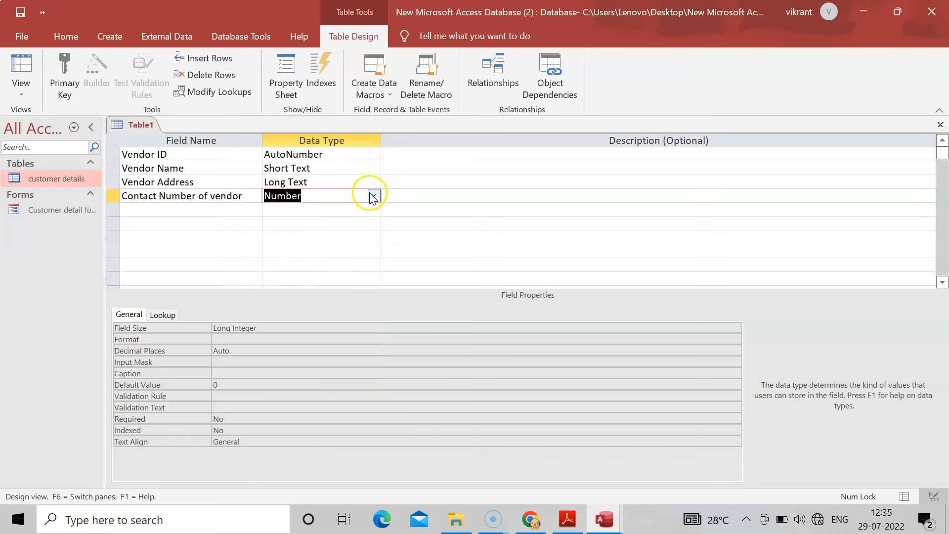
left_click(191, 212)
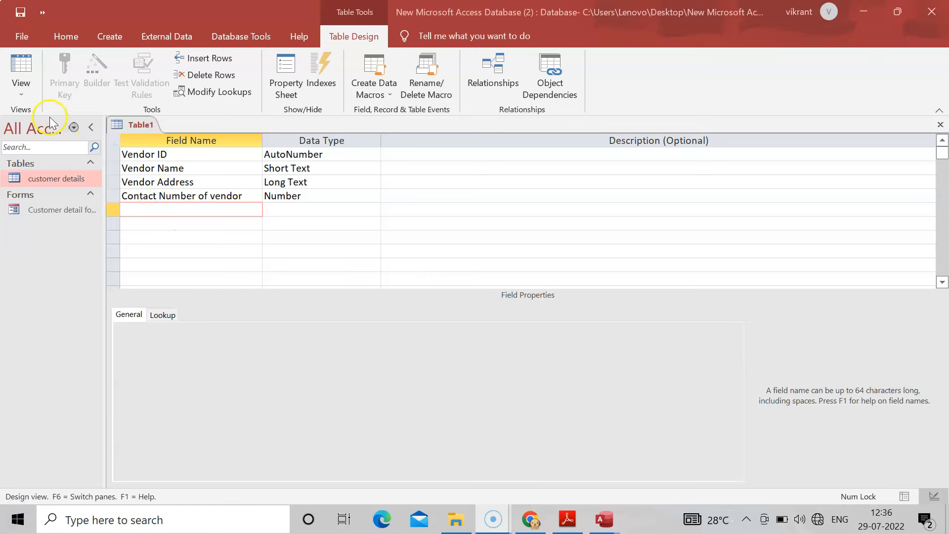
- Save the table as "Vendor details" and switch it to Datasheet view
left_click(20, 69)
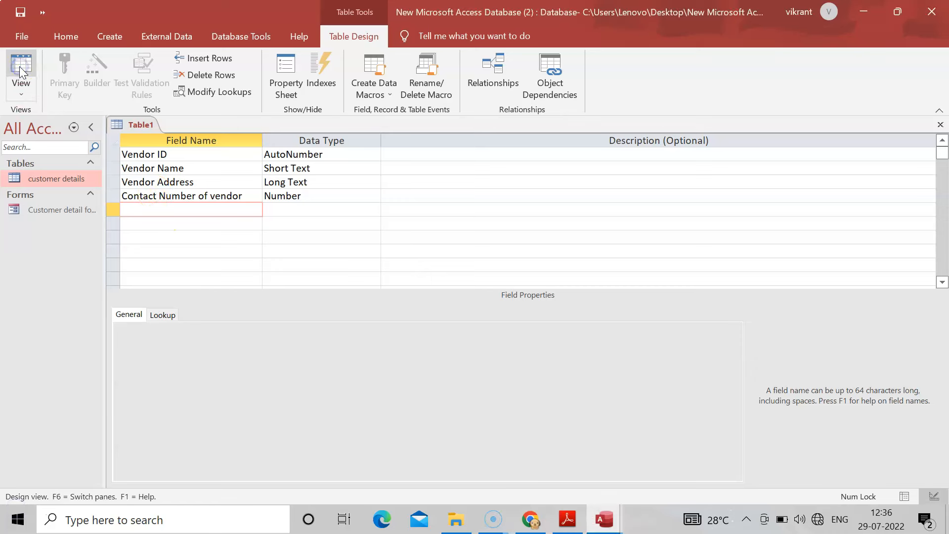
left_click(19, 66)
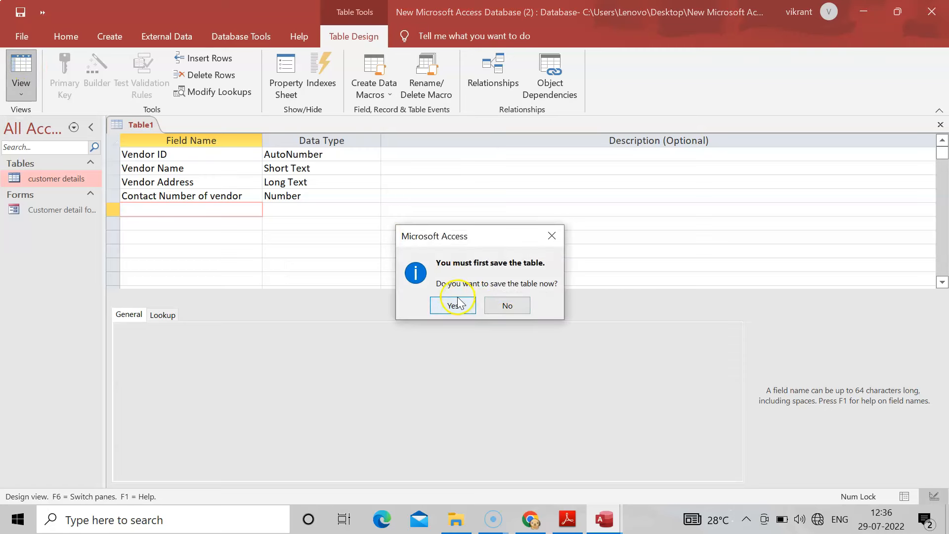
left_click(454, 305)
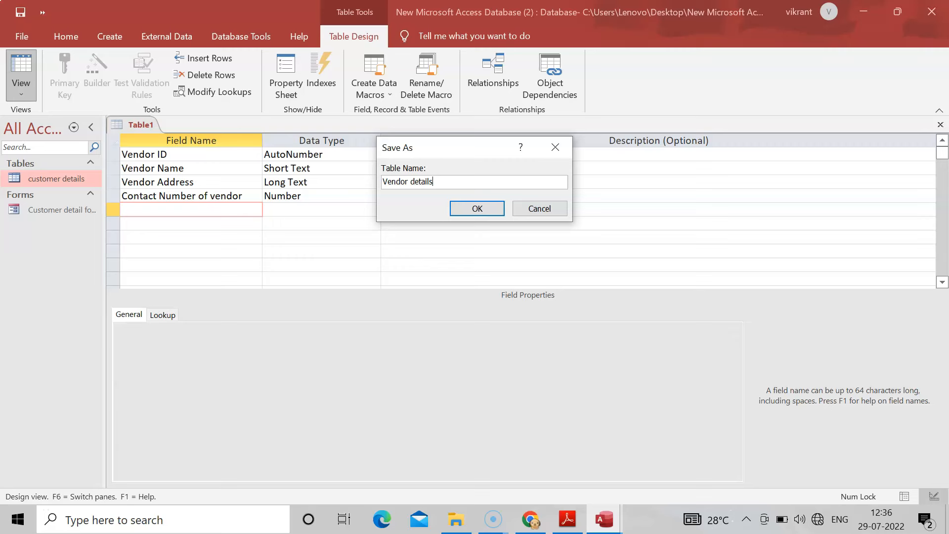
left_click(476, 208)
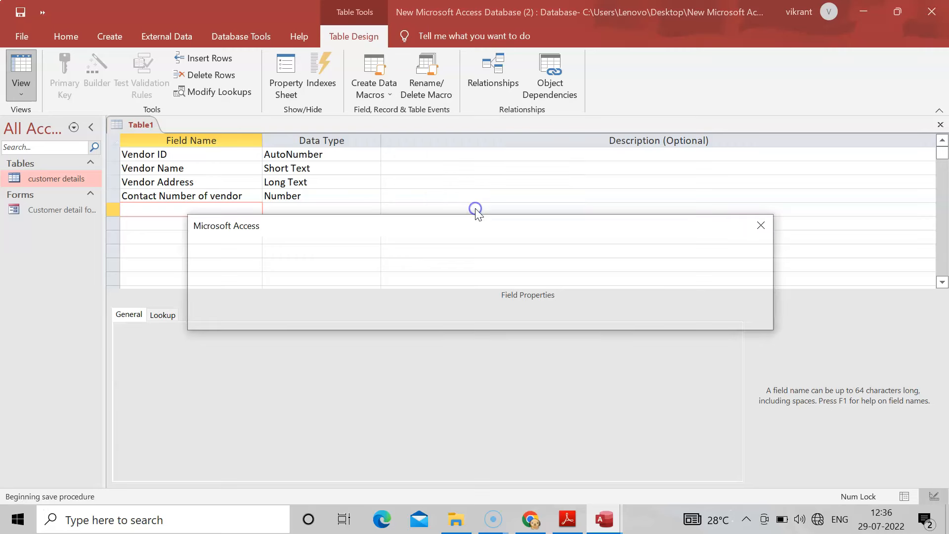
left_click(419, 315)
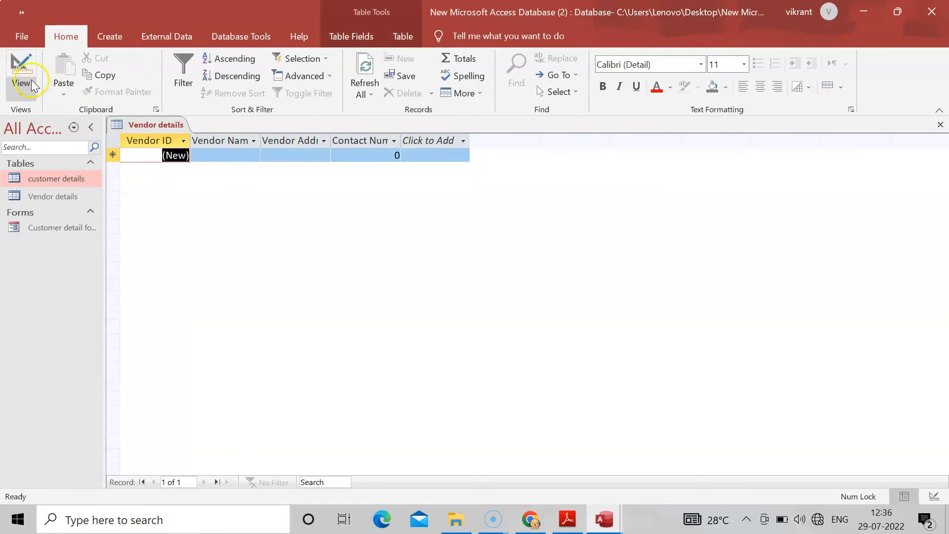
left_click(244, 157)
left_click(290, 157)
left_click_drag(381, 154, 451, 156)
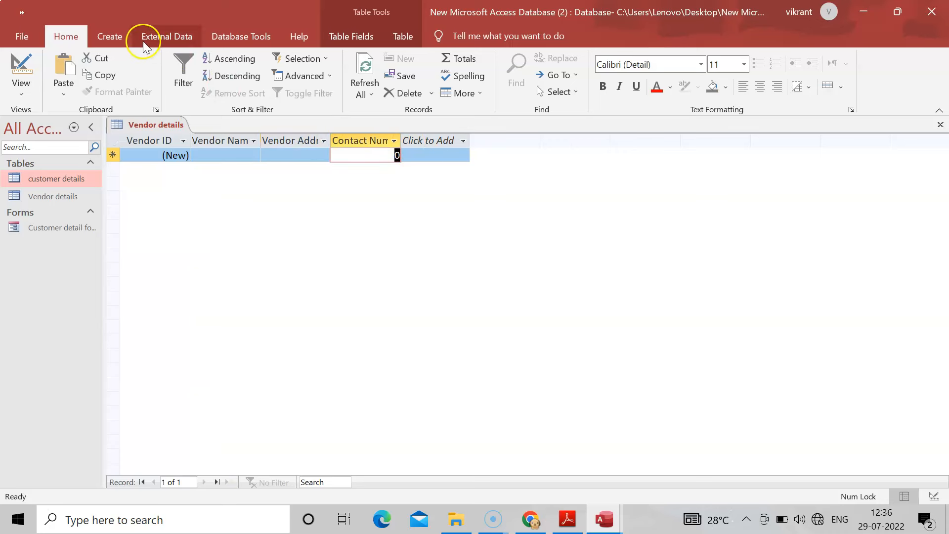
- Create a form from the Vendor details table and switch it to Form View
left_click(111, 37)
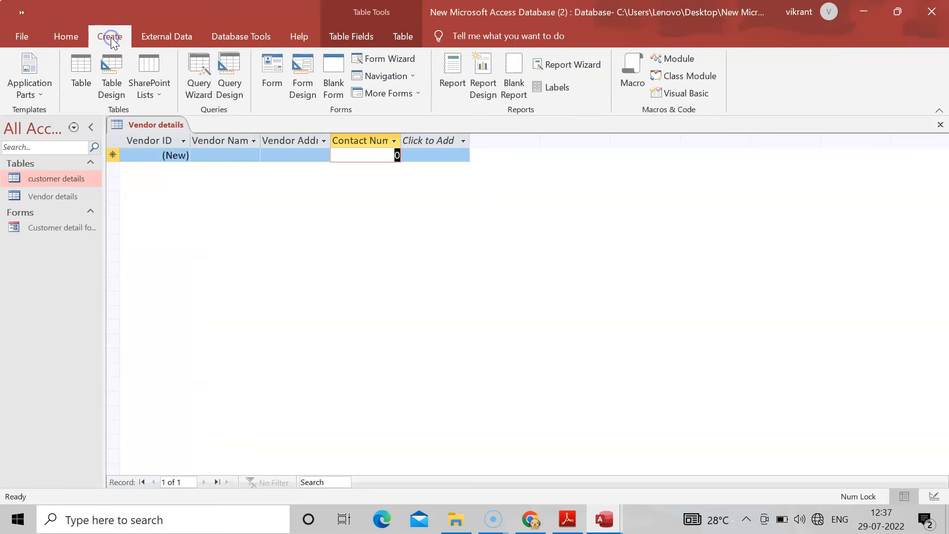
double_click(69, 198)
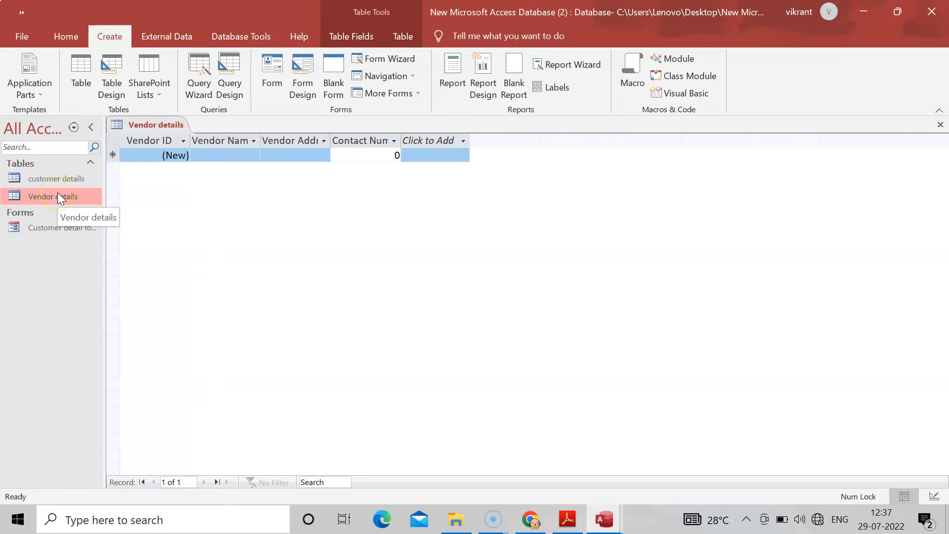
left_click(275, 75)
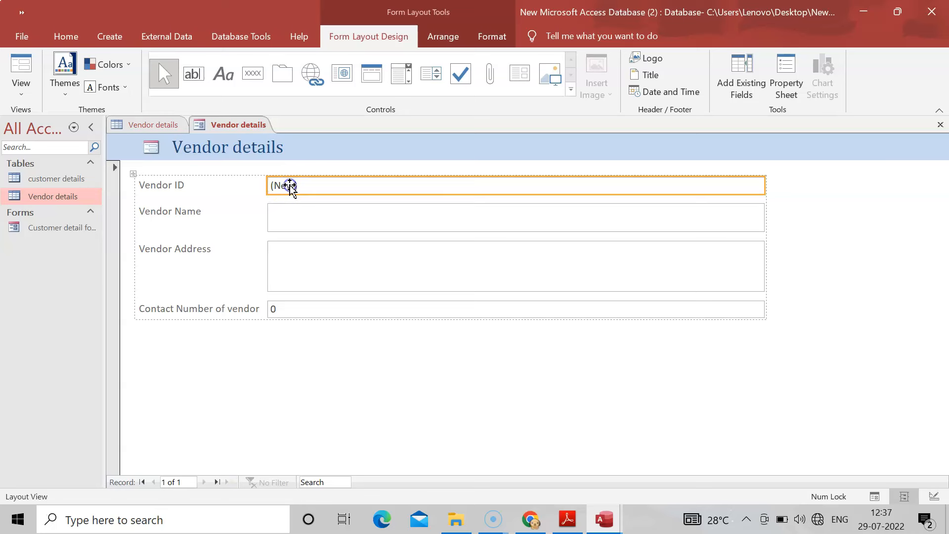
right_click(234, 132)
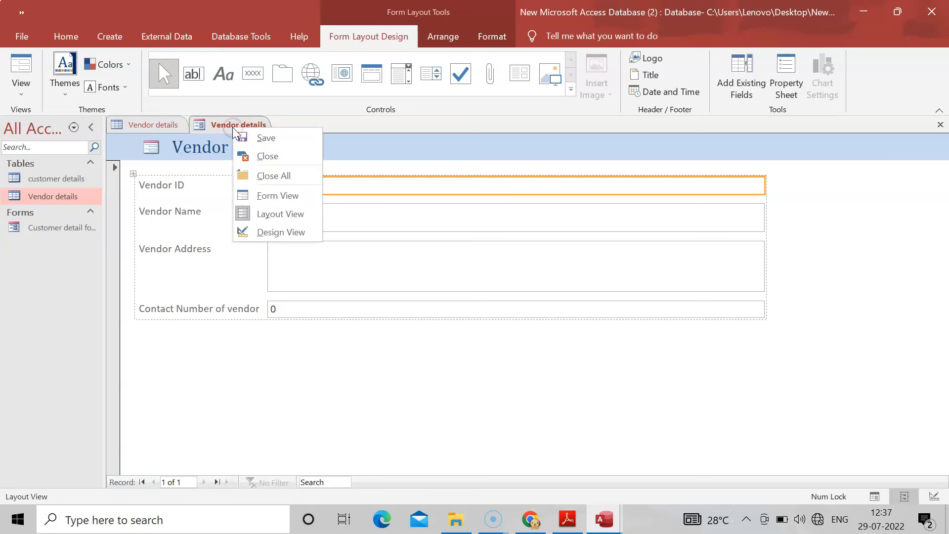
left_click(267, 195)
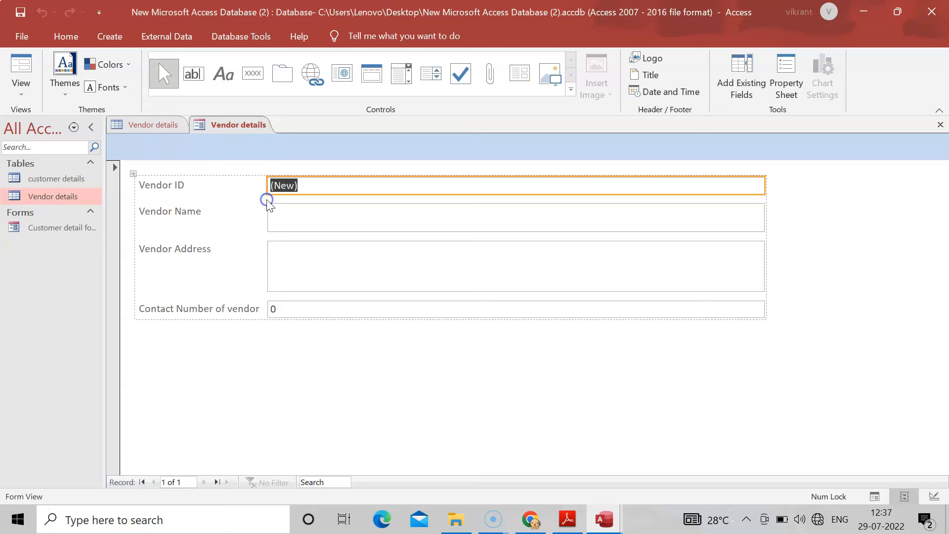
- Enter four vendor records through the form, the last for Himalaya in UP with its contact number, and save the form as "Vendor details forms"
left_click(317, 187)
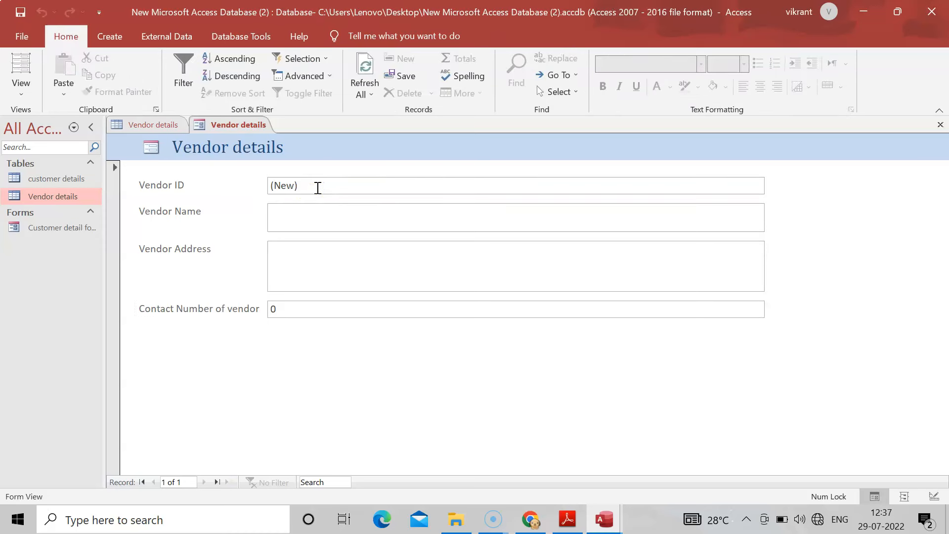
left_click(304, 212)
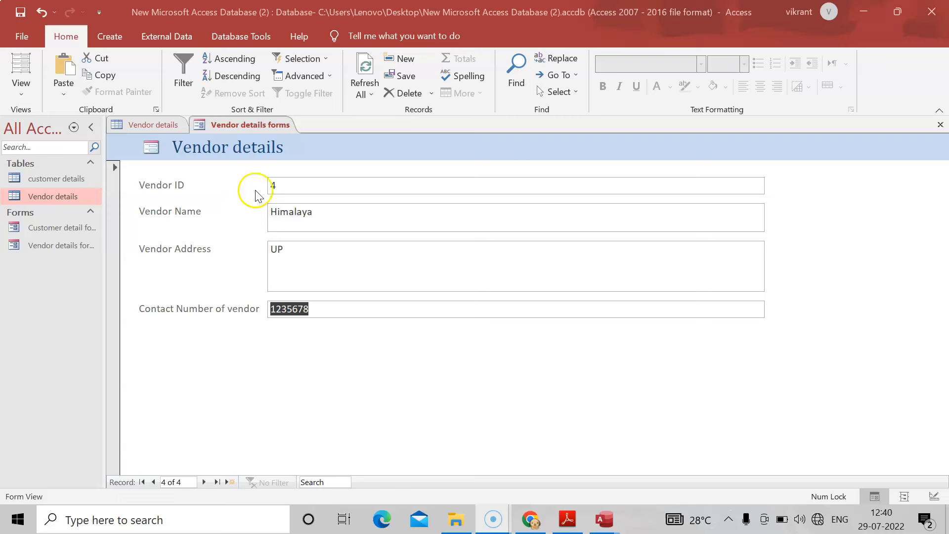
- Close the vendor form and table, reopen the Vendor details table to check its records, and close it again
left_click(940, 125)
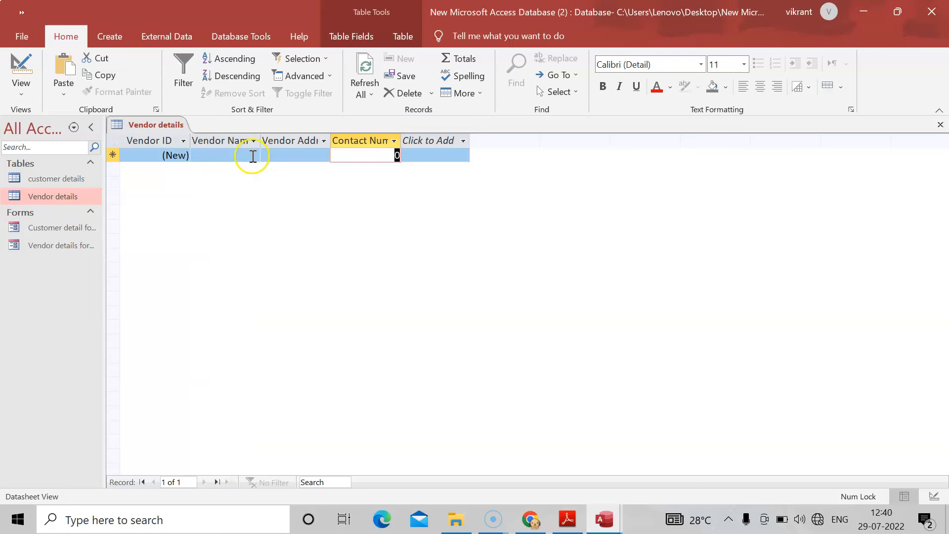
left_click(941, 126)
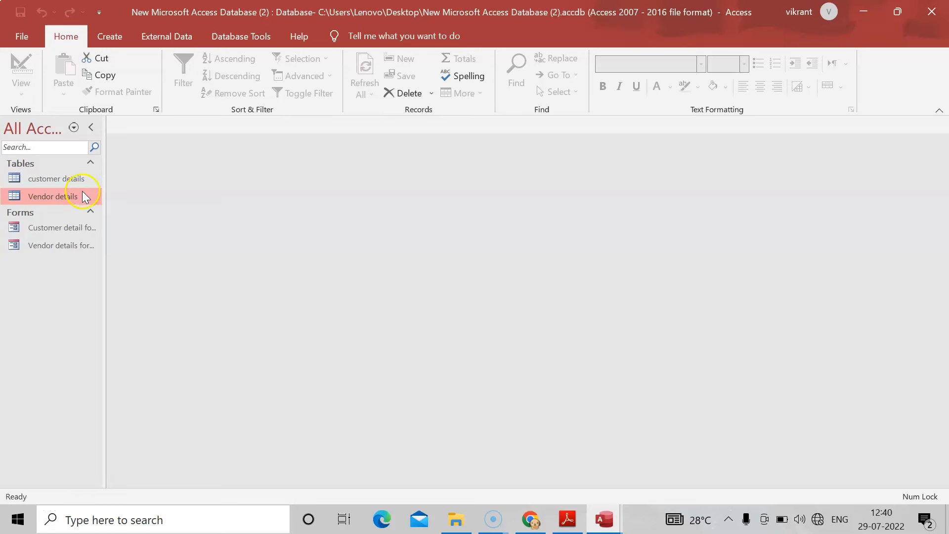
double_click(82, 194)
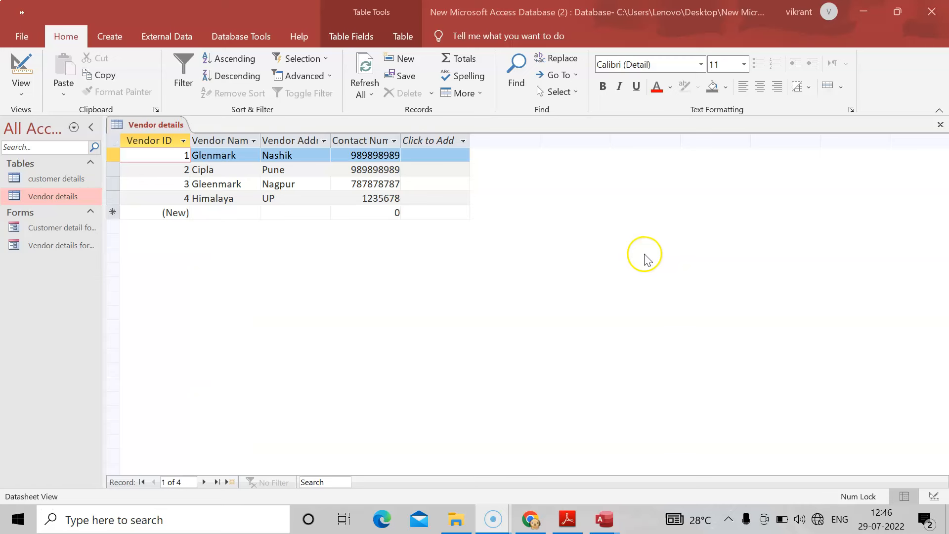
left_click(940, 125)
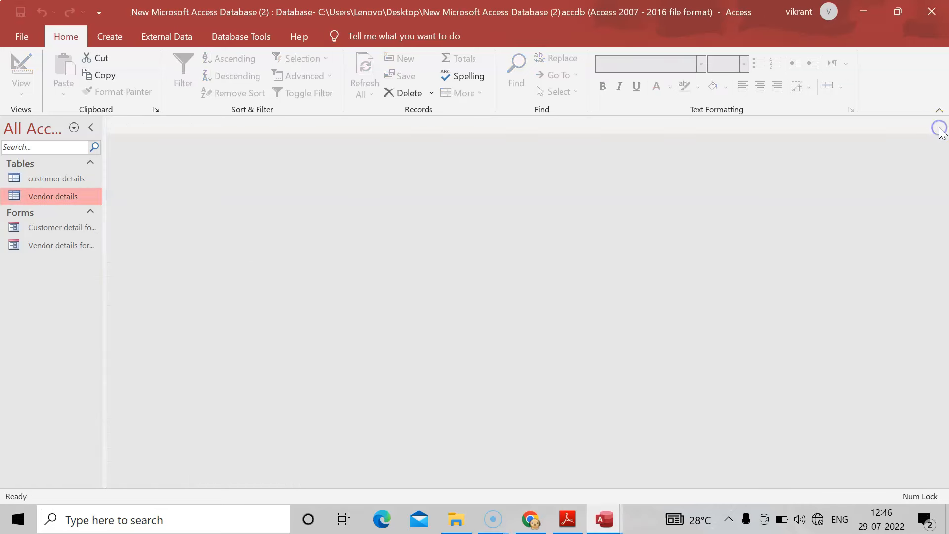
- Start another table in Design view with a first field named "Product id" of the AutoNumber data type
left_click(105, 38)
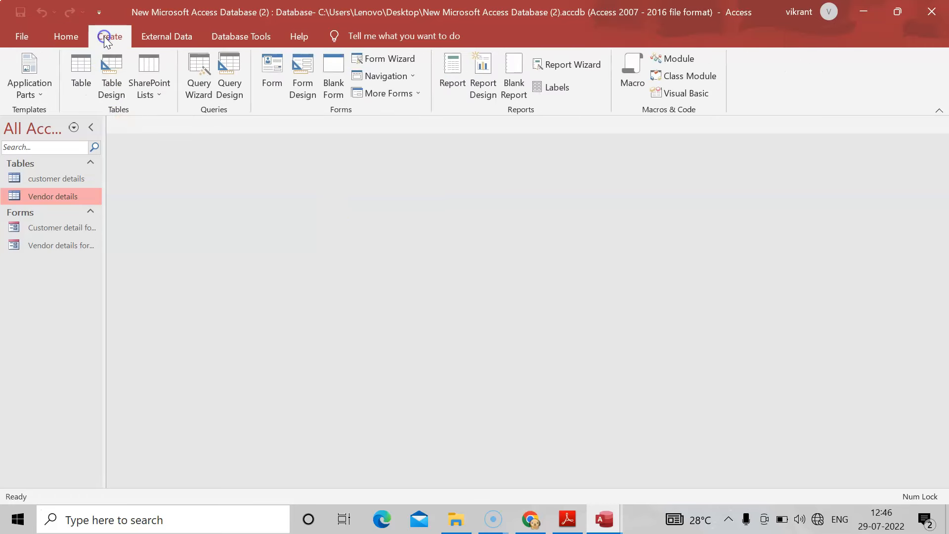
left_click(105, 91)
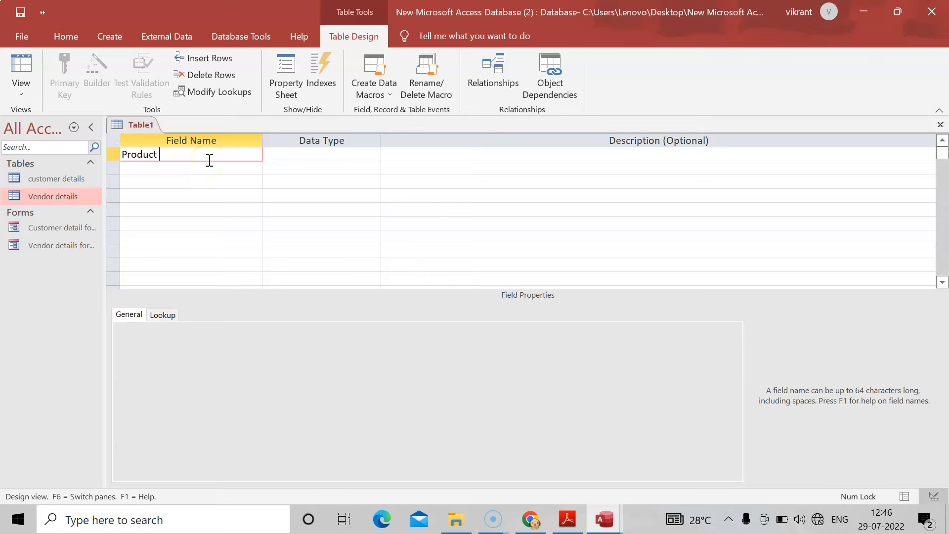
type("Product id")
left_click(346, 155)
left_click(373, 155)
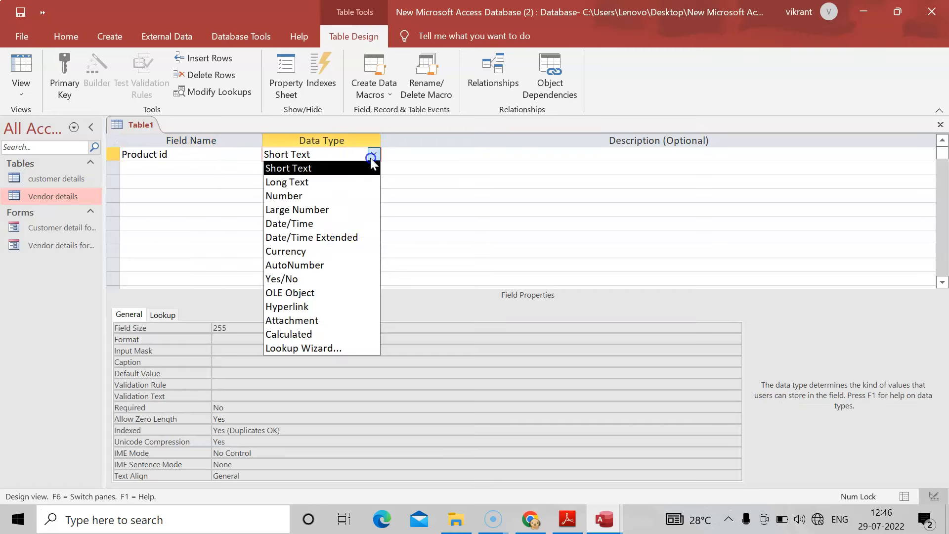
left_click(313, 266)
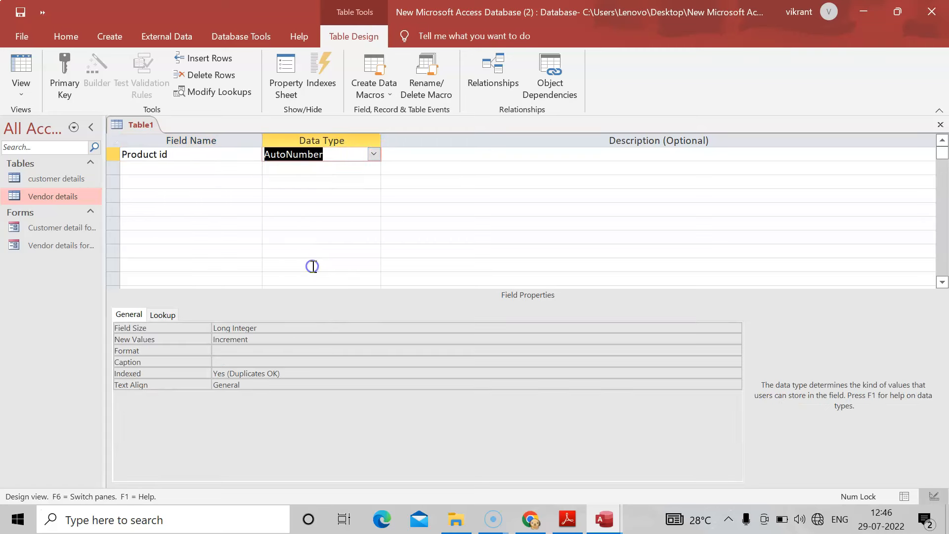
- Add a second field named "Product Name" with the Short Text data type to the table design
left_click(182, 169)
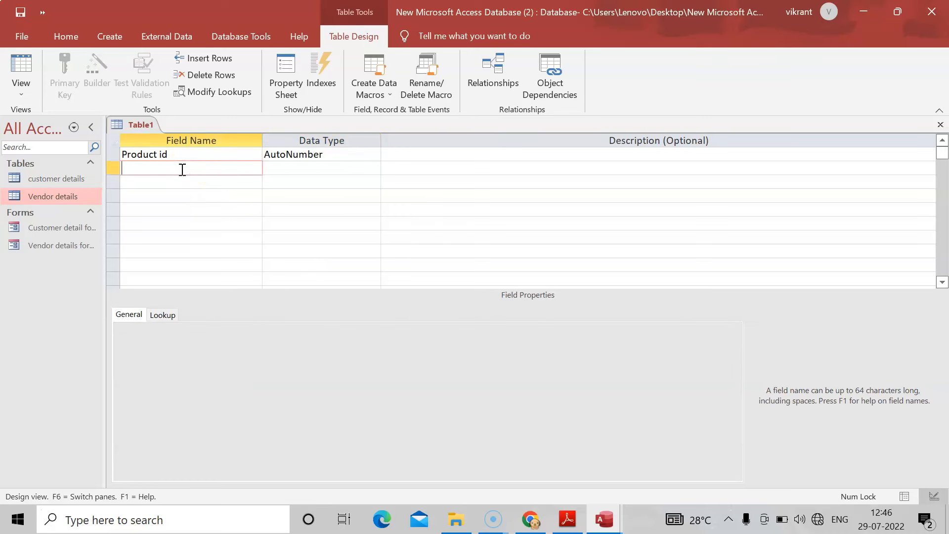
left_click(20, 510)
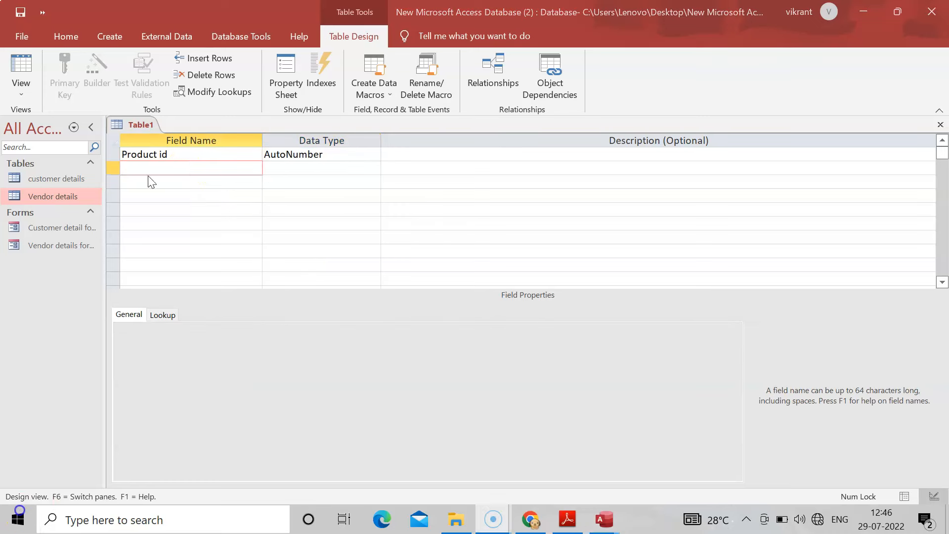
left_click(152, 167)
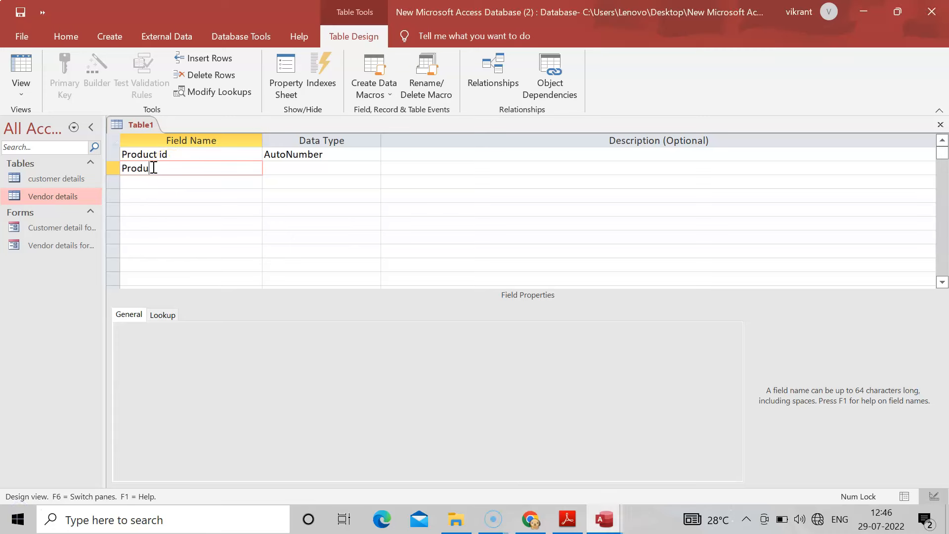
type("Product Name")
left_click(277, 167)
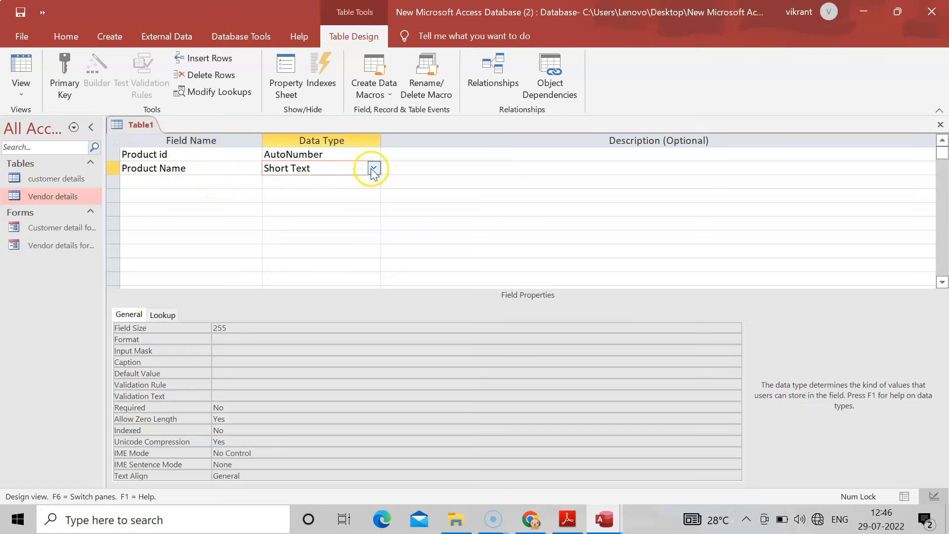
left_click(276, 169)
- Add a "vendor Id" field and start the Lookup Wizard for it, getting the values from another table or query
left_click(190, 184)
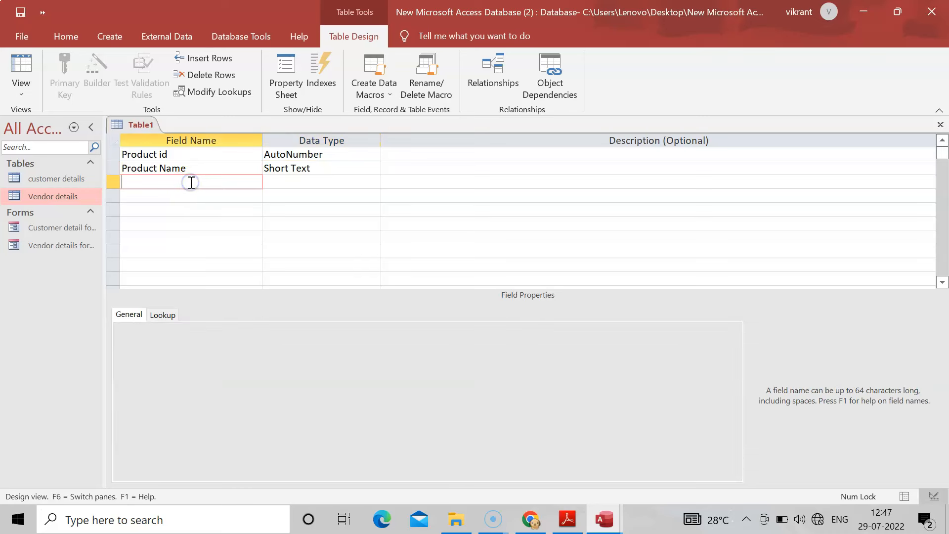
type("vendor Id")
left_click(295, 183)
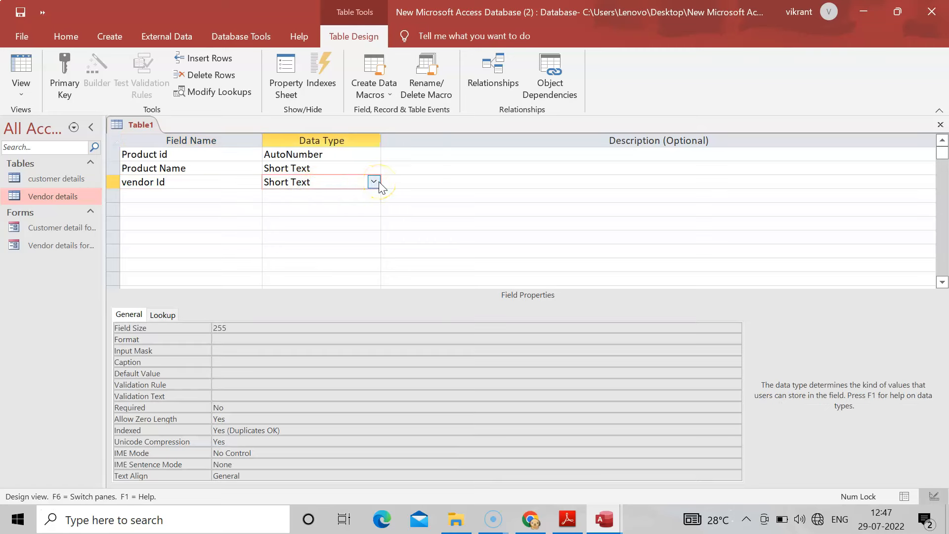
left_click(374, 182)
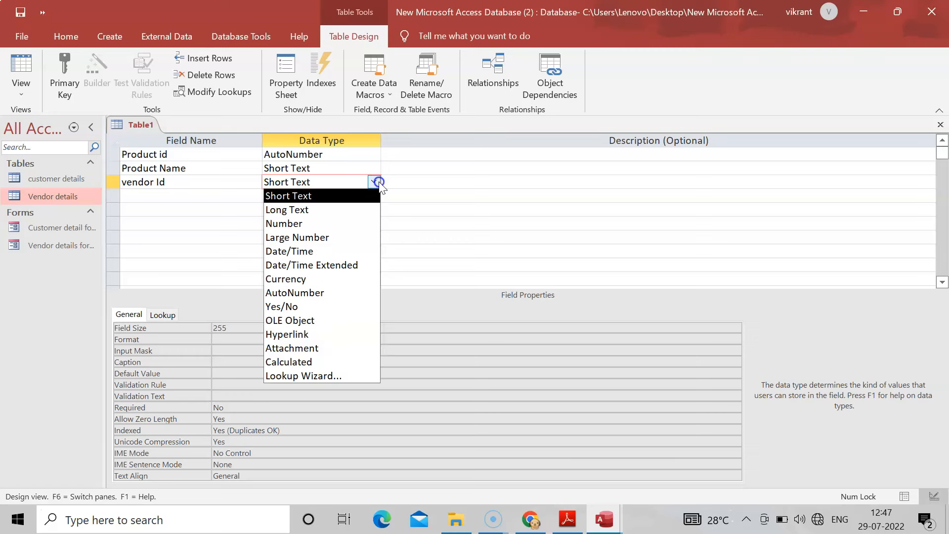
left_click(319, 375)
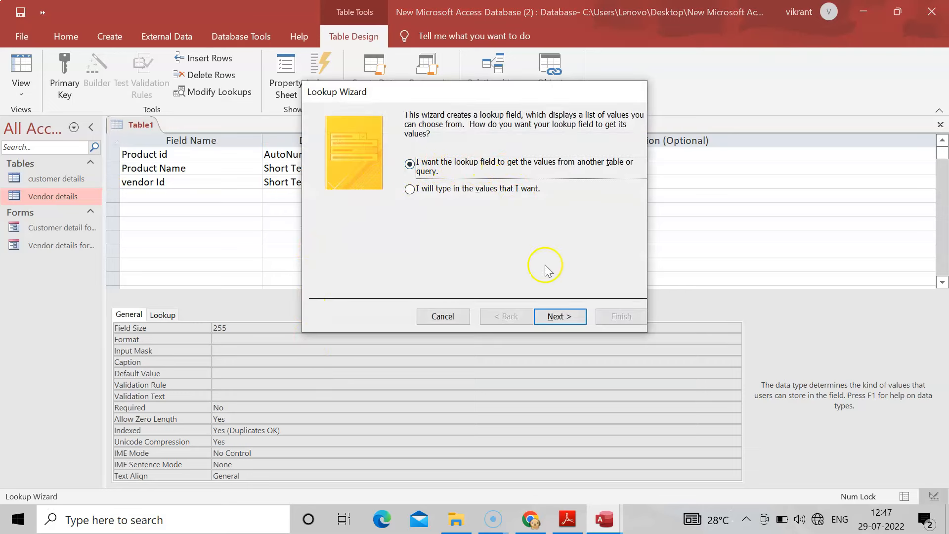
left_click(558, 320)
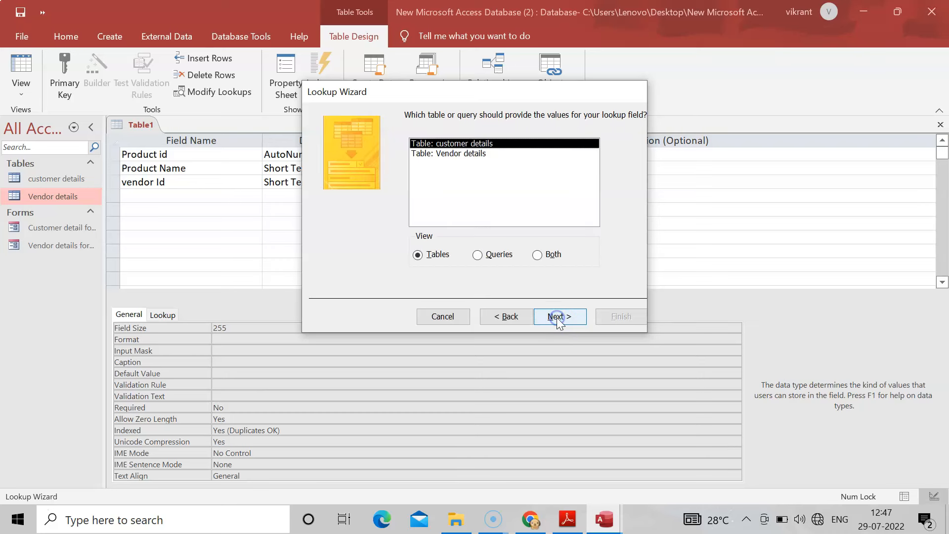
- Choose the Vendor details table as the lookup source and include its Vendor ID and Vendor Name fields
left_click(466, 155)
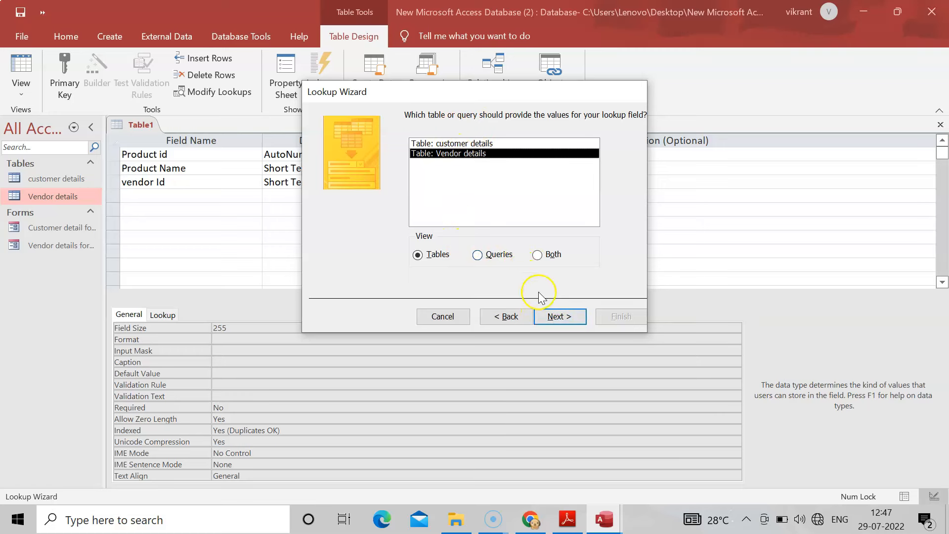
left_click(556, 318)
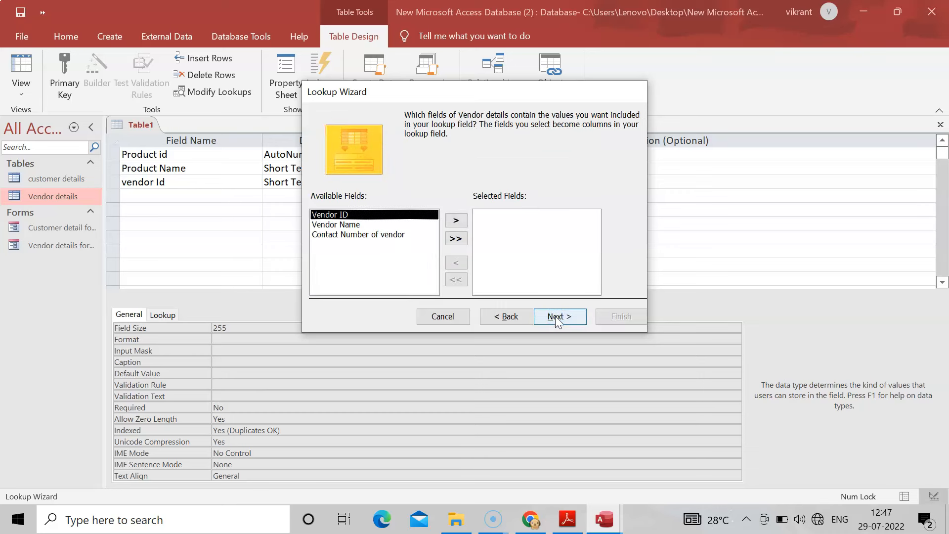
left_click(455, 221)
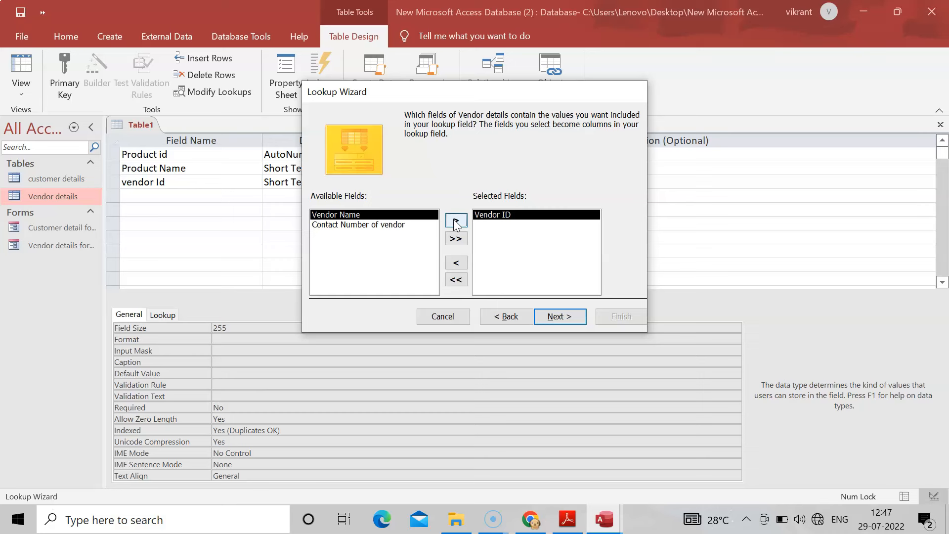
left_click(456, 221)
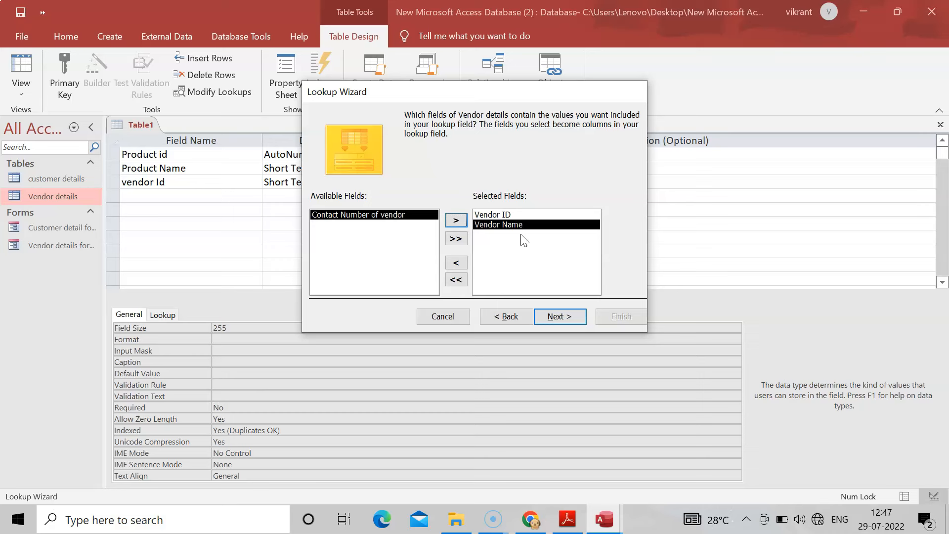
left_click(553, 317)
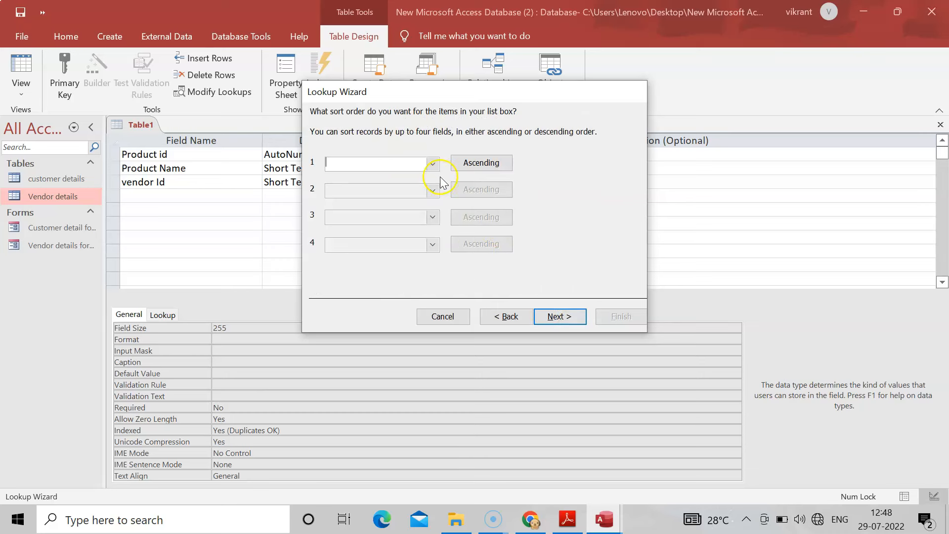
- Sort the lookup list by Vendor ID in ascending order and unhide its key column
left_click(431, 164)
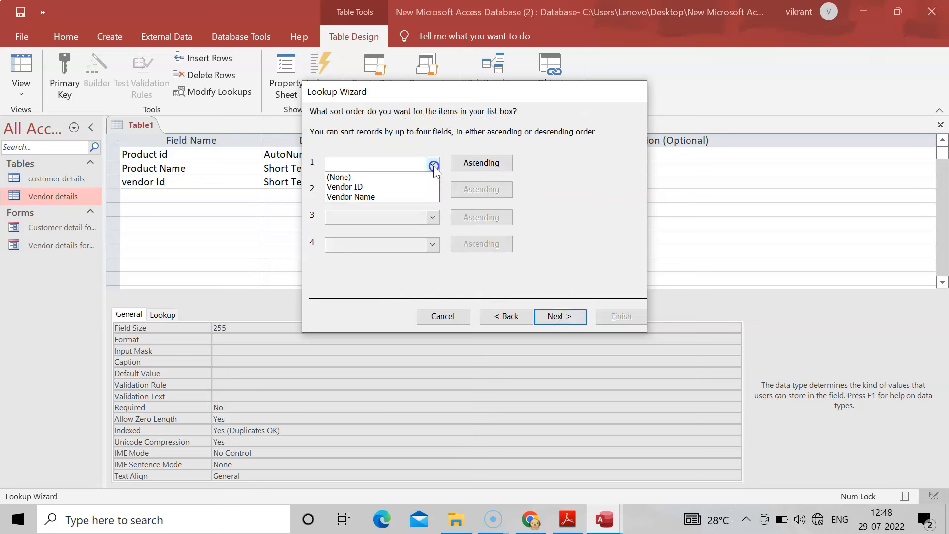
left_click(384, 186)
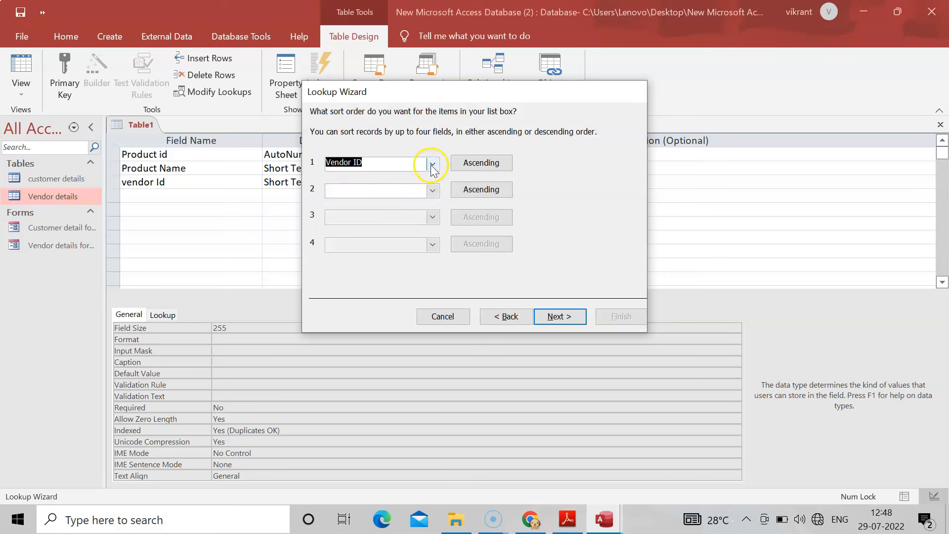
left_click(433, 165)
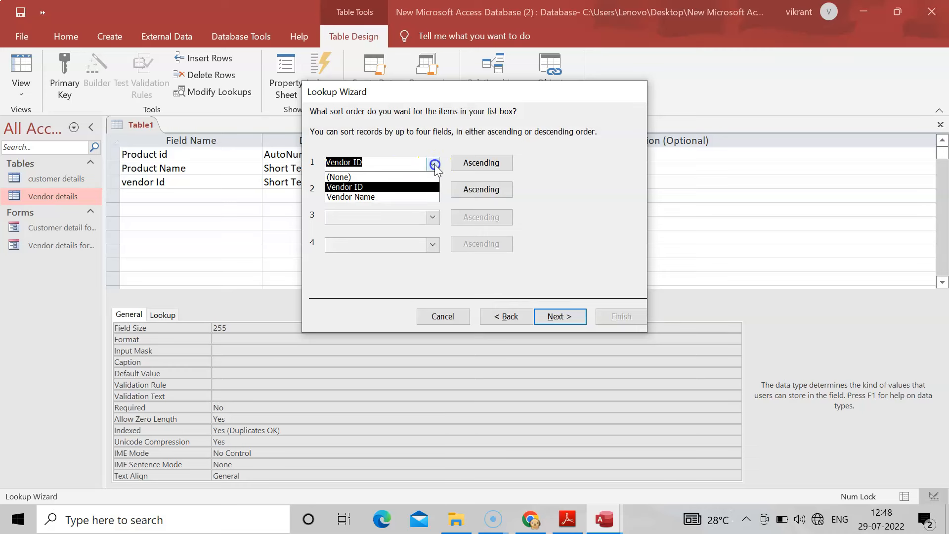
left_click(435, 164)
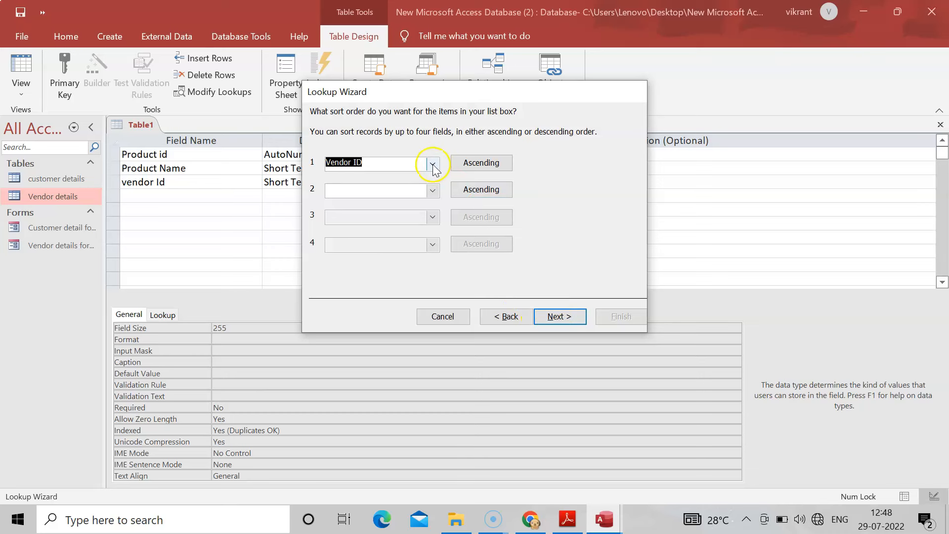
left_click(432, 192)
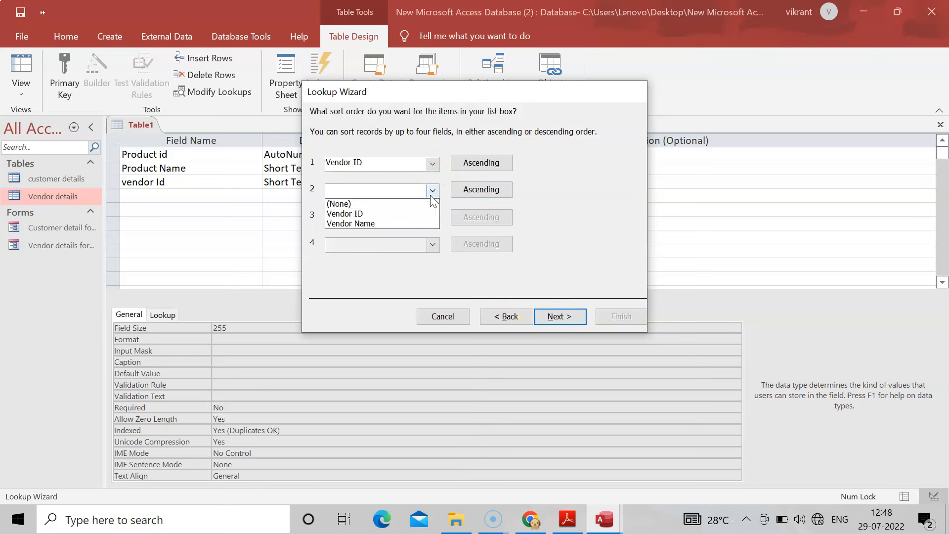
left_click(431, 193)
left_click(556, 319)
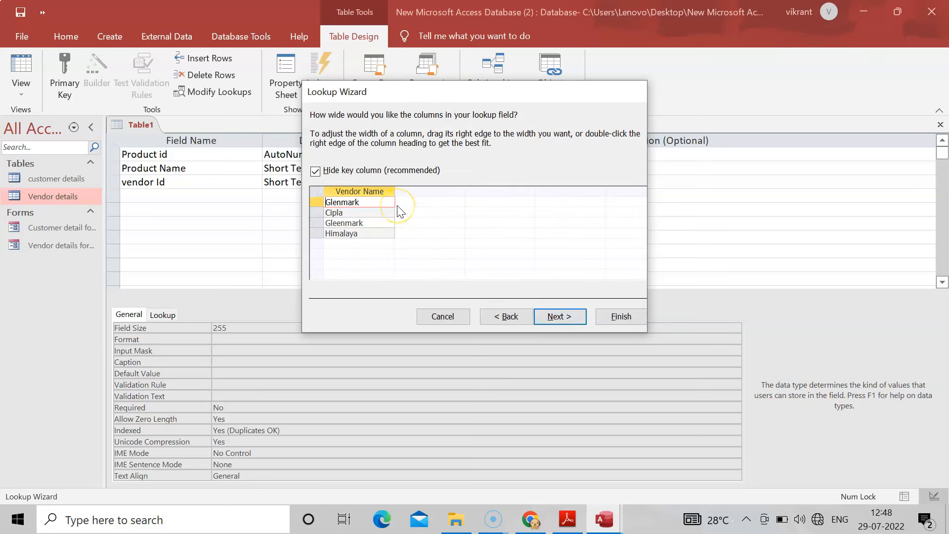
left_click(315, 171)
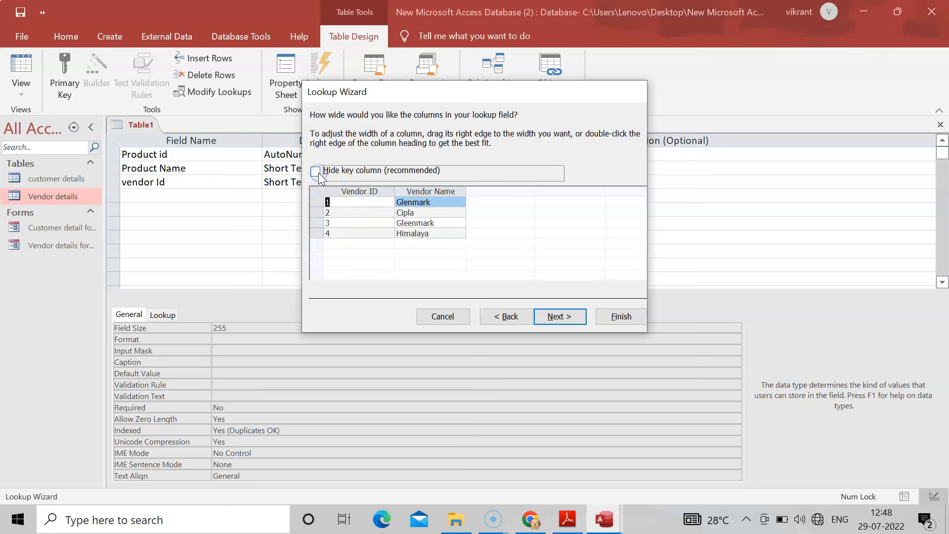
left_click(353, 201)
left_click(560, 316)
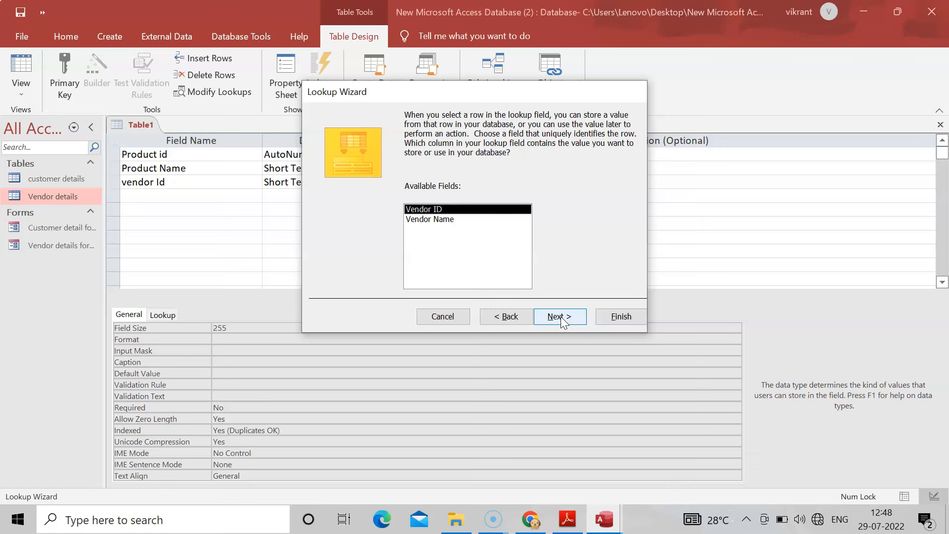
- Store Vendor ID as the lookup value and finish the wizard with data integrity enabled using Restrict Delete
left_click(561, 317)
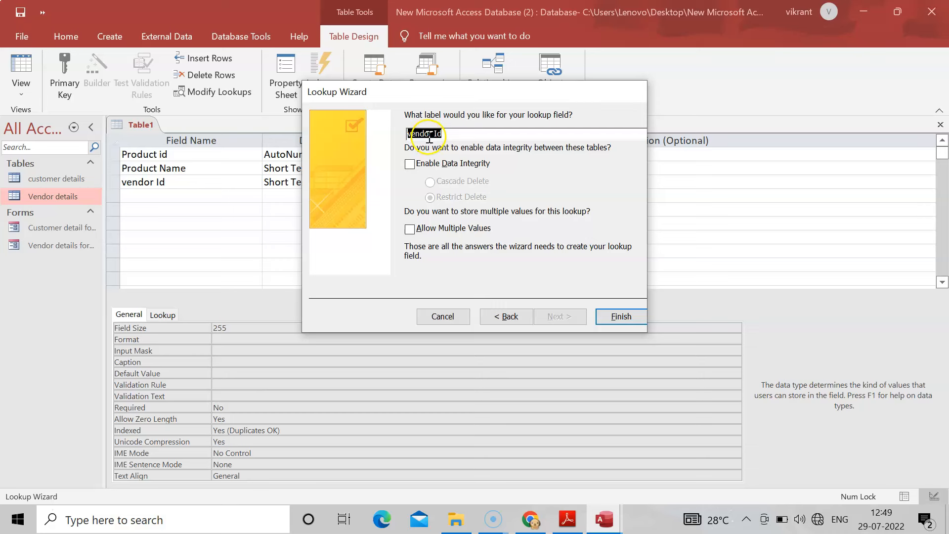
left_click(410, 164)
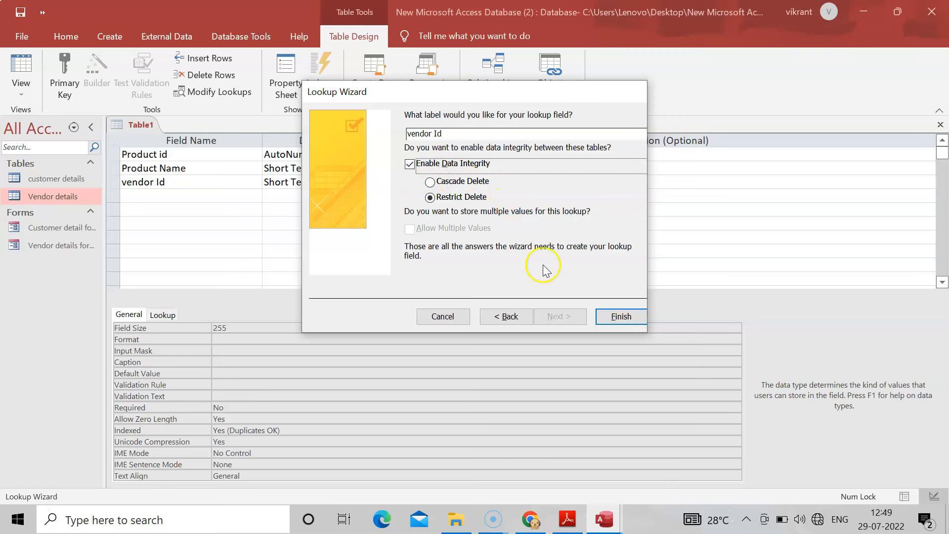
left_click(615, 320)
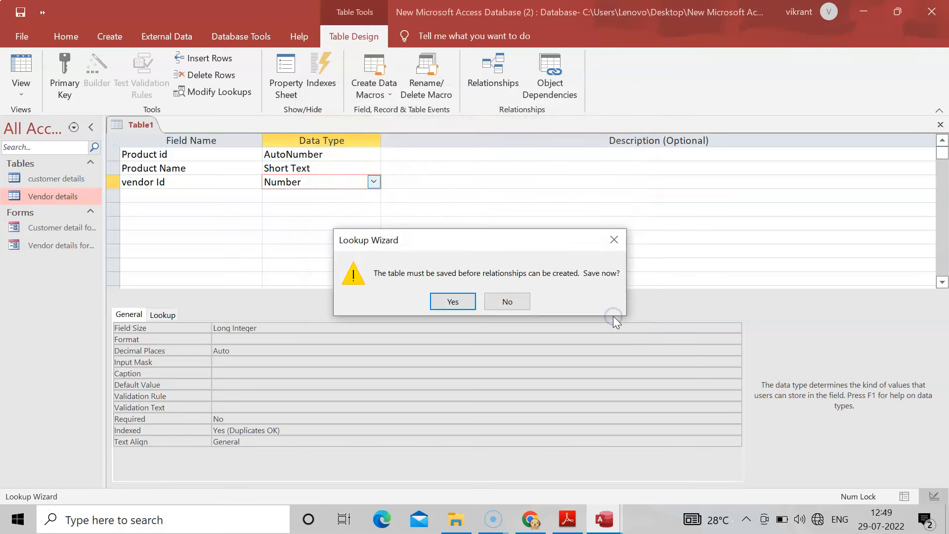
- Save the table as "Product details table" and have a primary key assigned to Product id
left_click(453, 301)
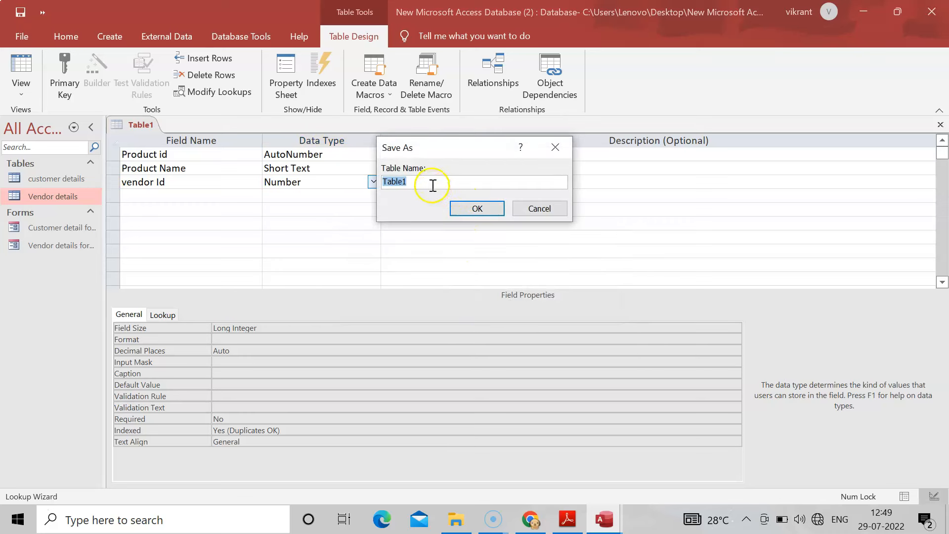
key("BackSpace")
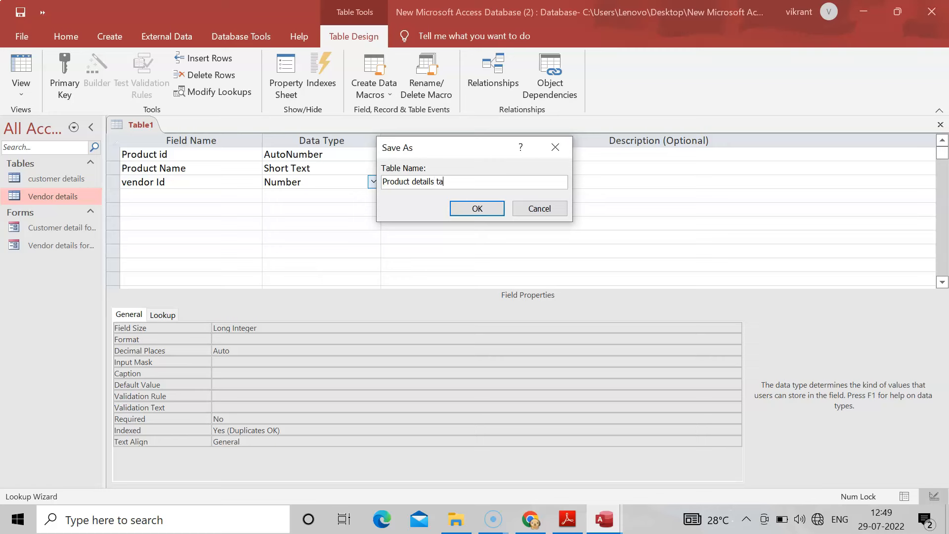
left_click(481, 209)
left_click(436, 318)
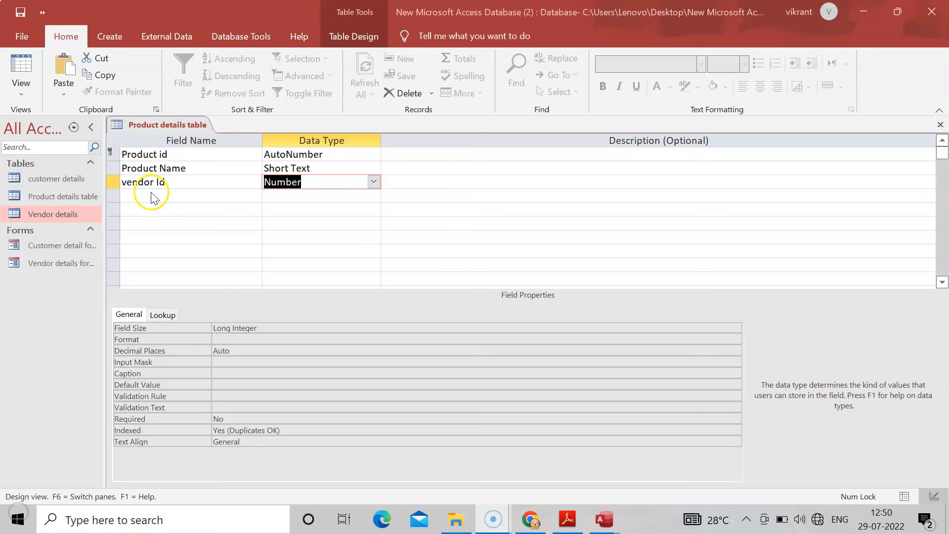
- Add a field named "Reail Price" with the Currency data type below vendor Id
left_click(151, 196)
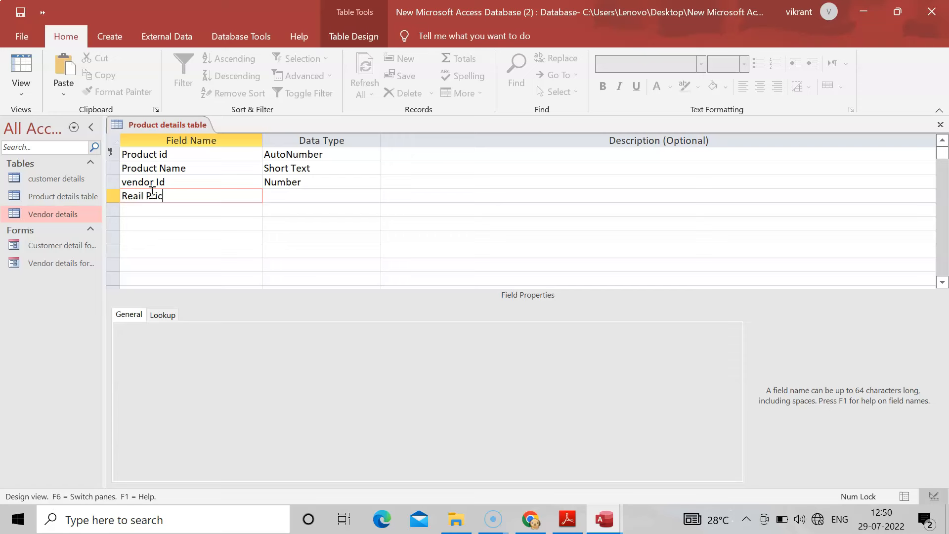
left_click(283, 198)
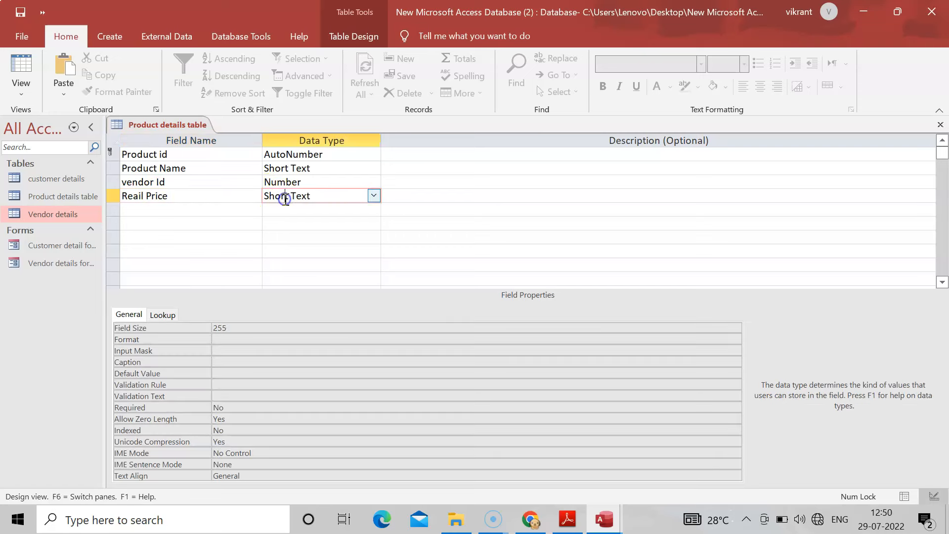
left_click(373, 195)
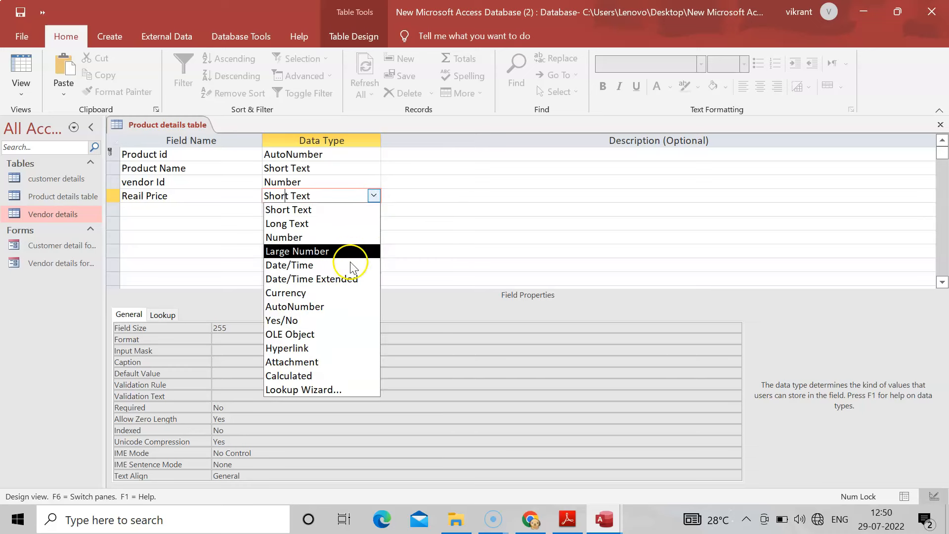
left_click(341, 293)
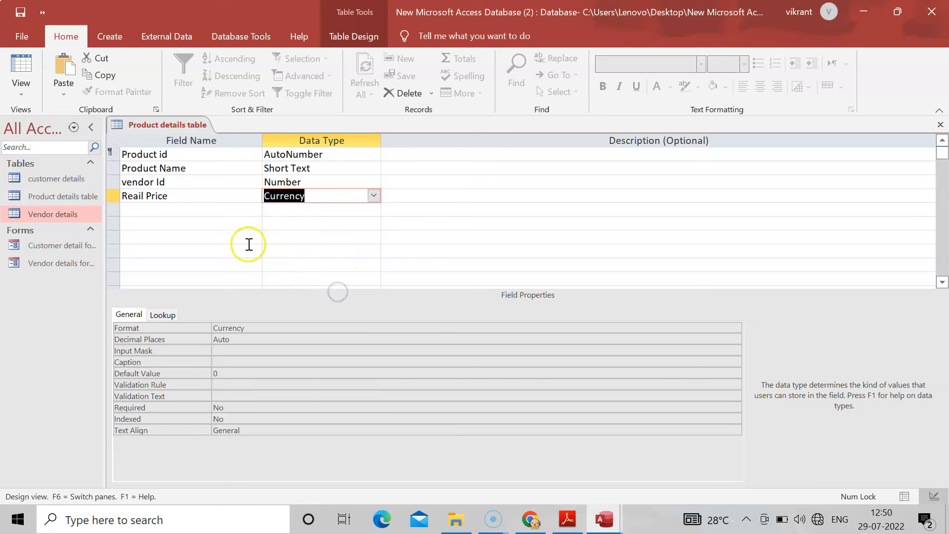
- Add a field named "Wholesale price" with the Currency data type below the Reail Price field
left_click(198, 210)
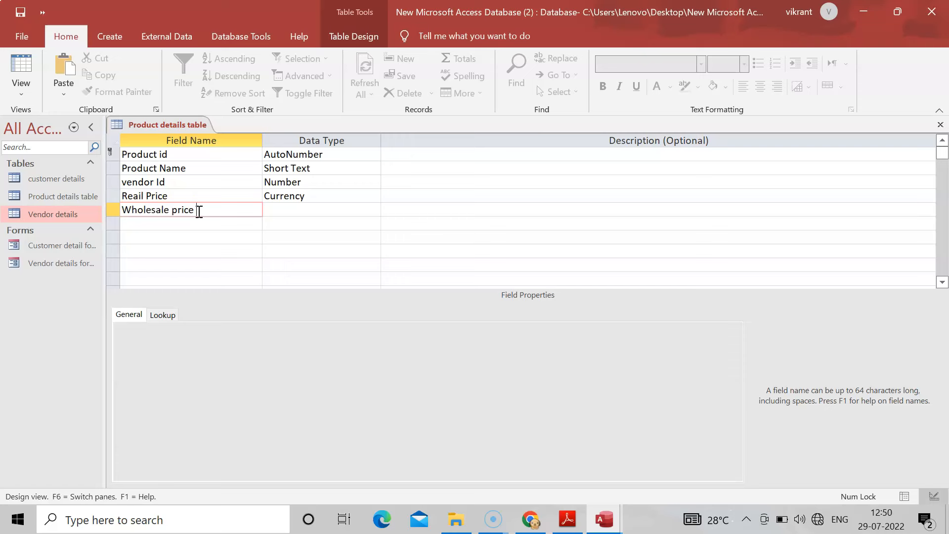
left_click(297, 211)
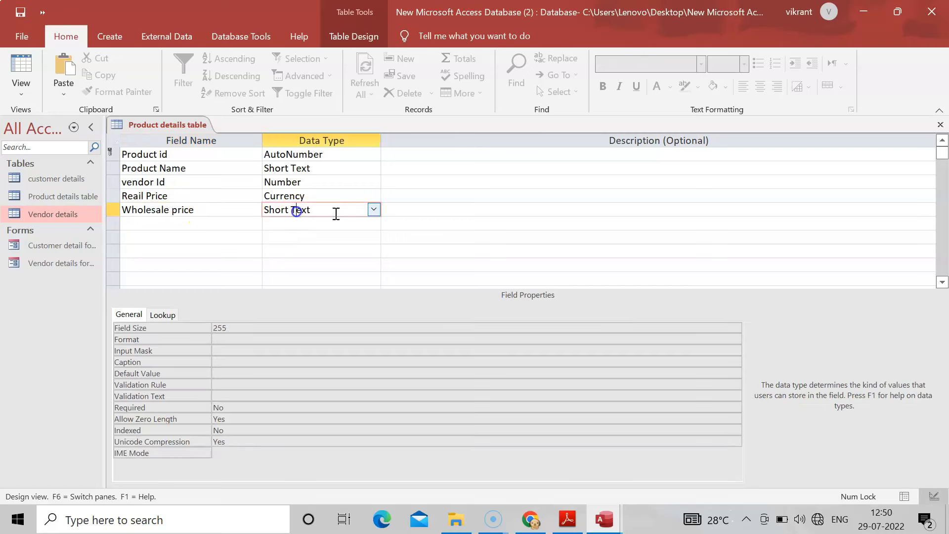
left_click(373, 209)
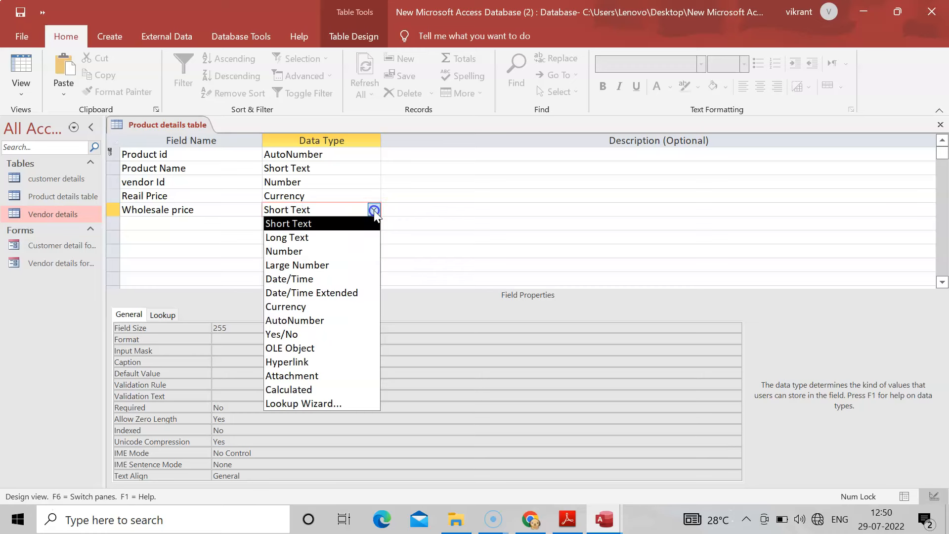
left_click(298, 307)
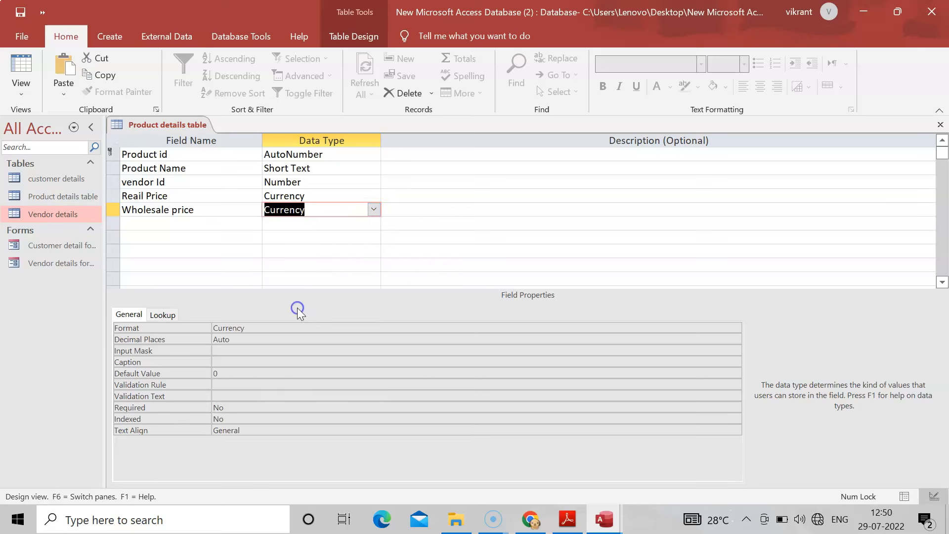
left_click(182, 224)
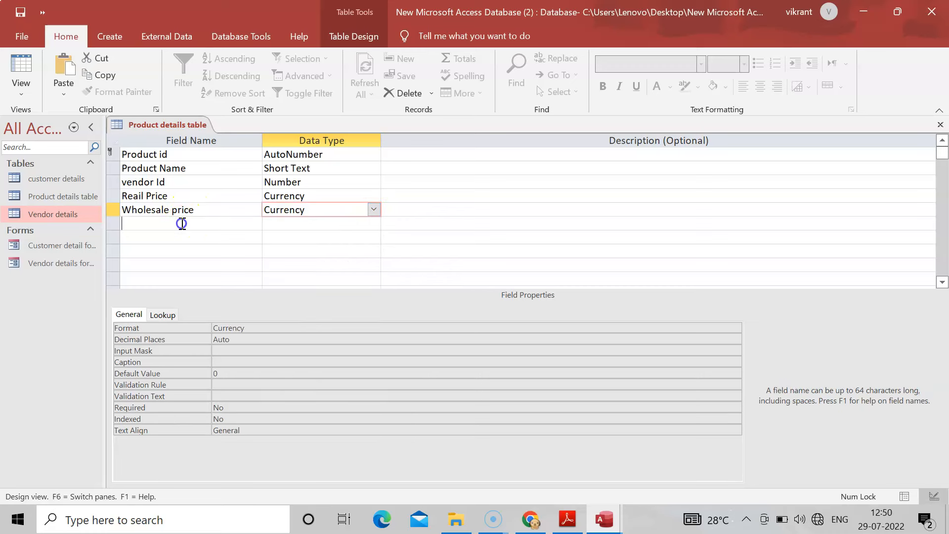
- Correct the misspelled "Reail Price" field name to "Retail Price"
left_click(142, 197)
key("BackSpace")
key("BackSpace")
type("tail")
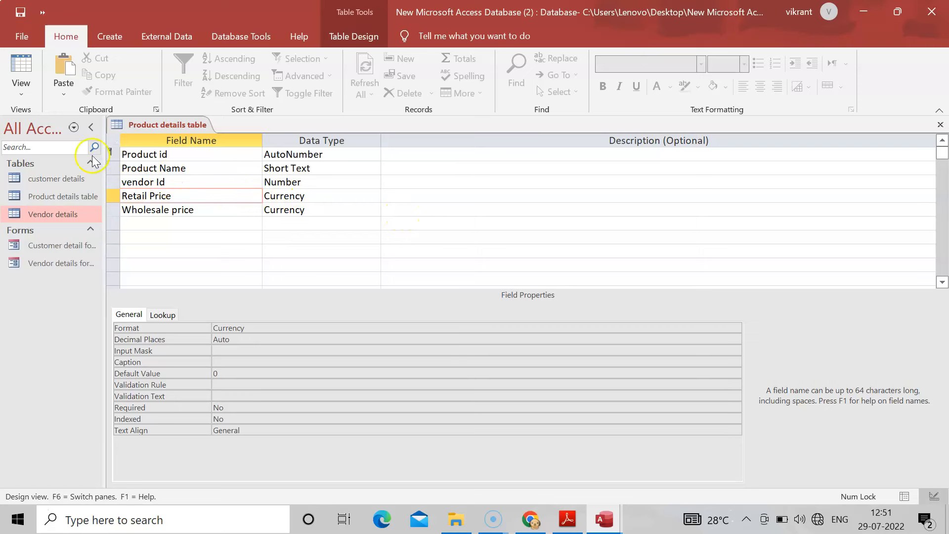
- Save the Product details table design, replacing the previously saved version
right_click(163, 122)
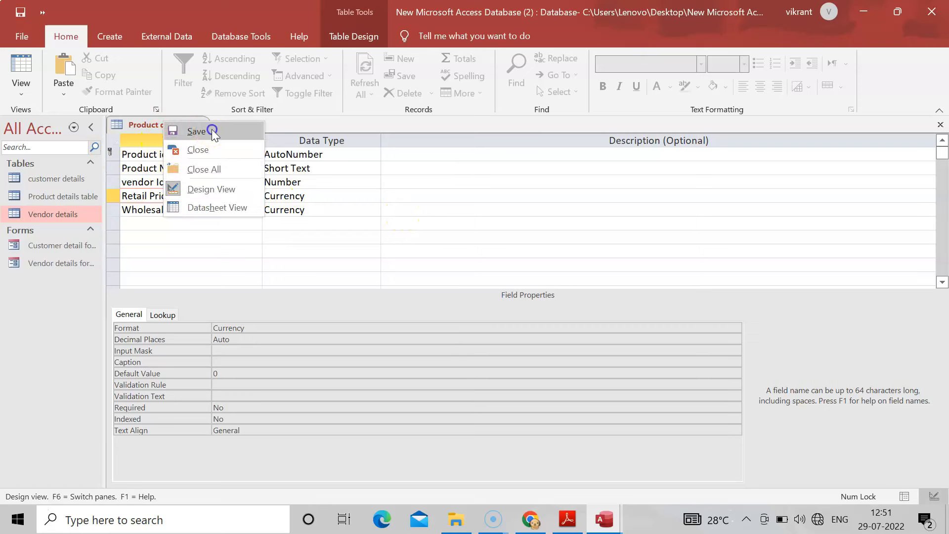
left_click(200, 131)
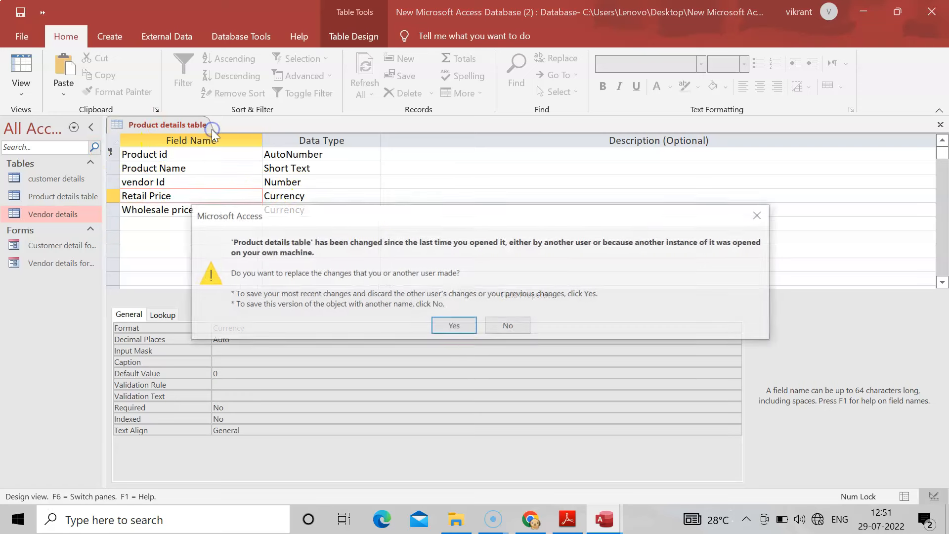
left_click(454, 327)
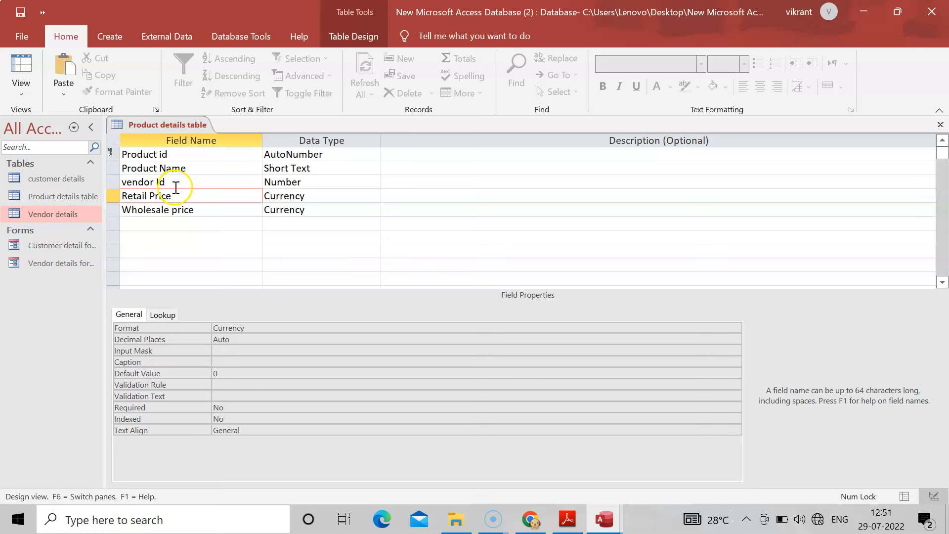
- Inspect the relationship between the Vendor details and Product details tables, and close the relationships diagram
left_click(81, 199)
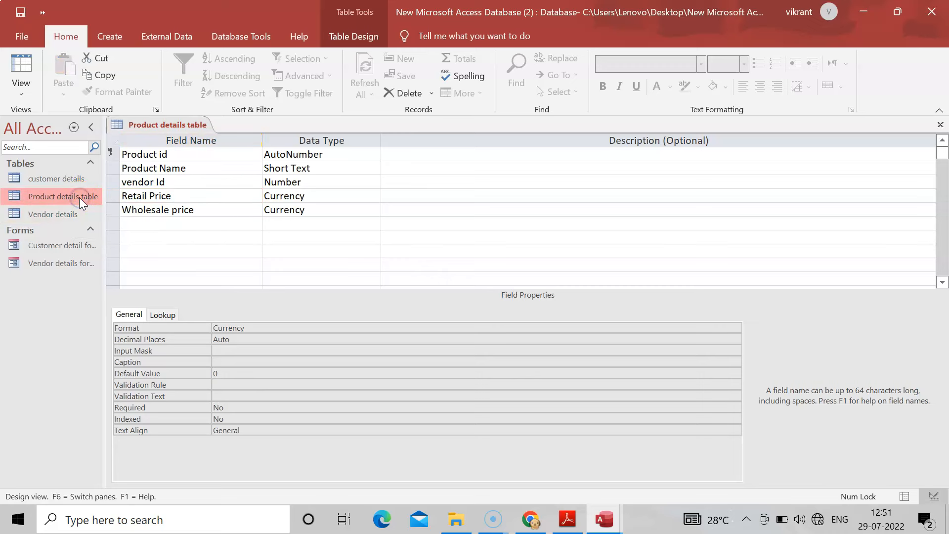
left_click(237, 36)
left_click(197, 88)
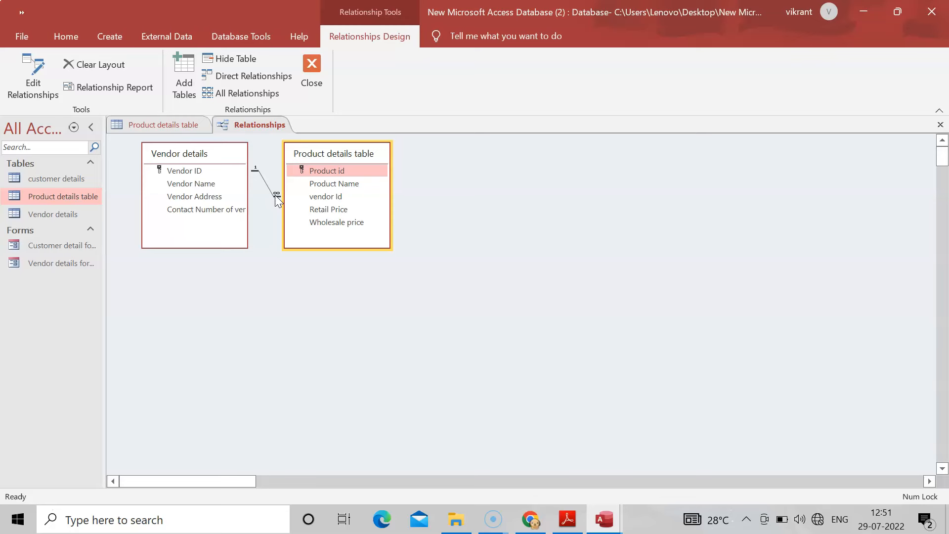
left_click(312, 64)
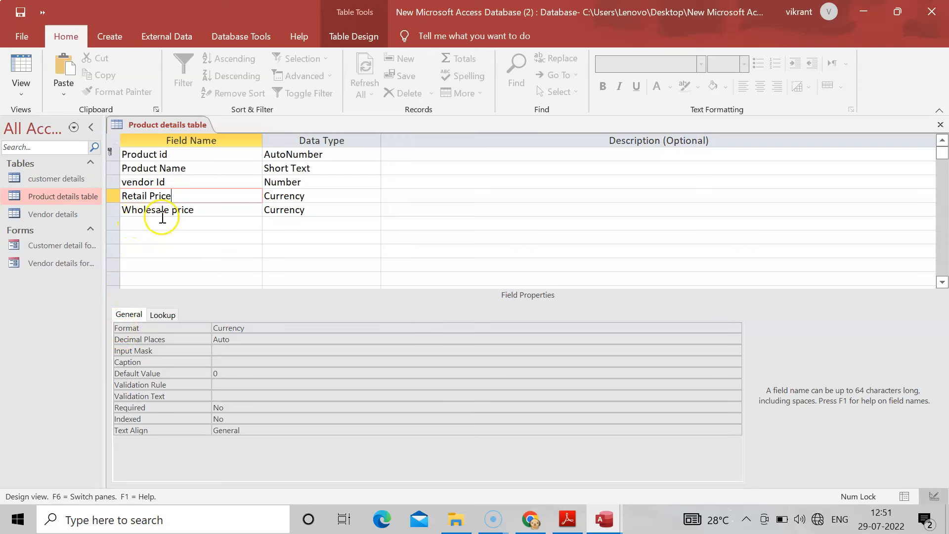
- Switch the Product details table to Datasheet View and enter Paracetamol as the first record's product name
left_click(20, 73)
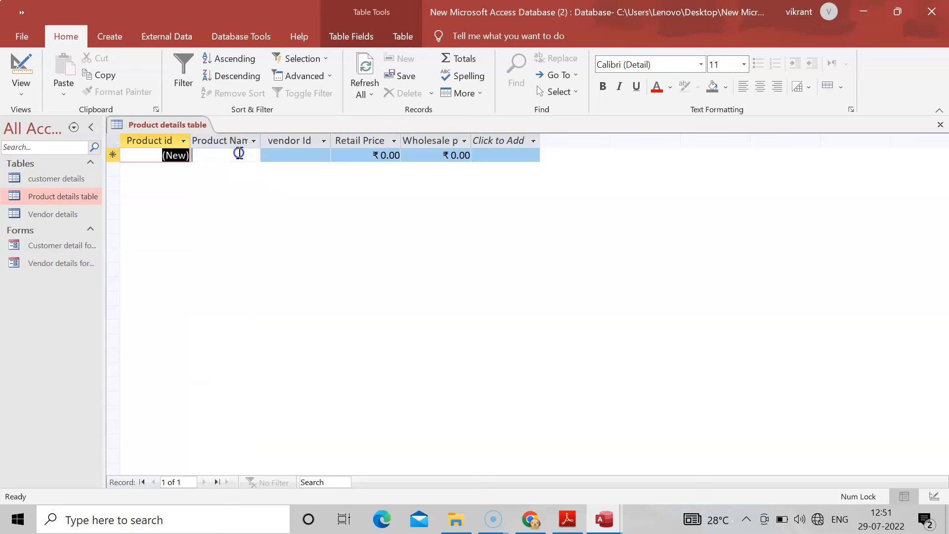
left_click(239, 153)
left_click(297, 154)
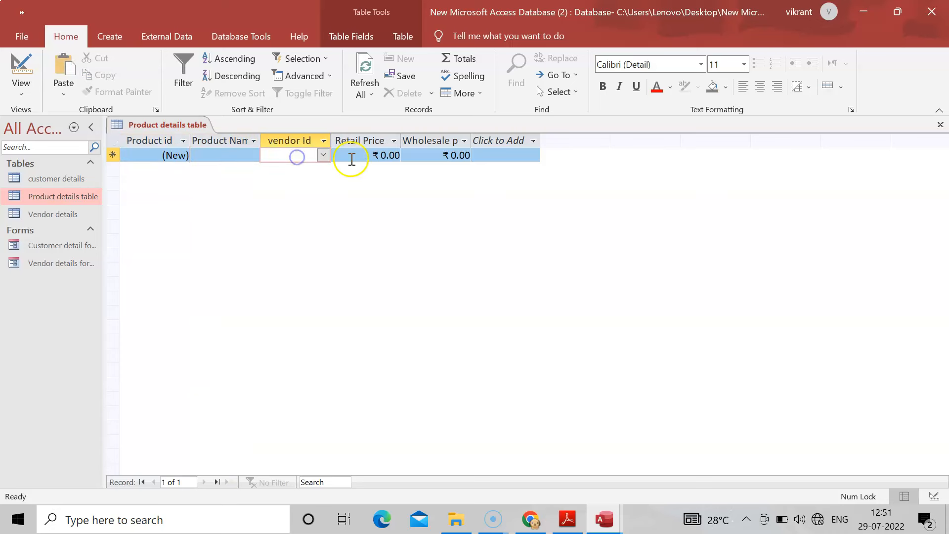
left_click(381, 156)
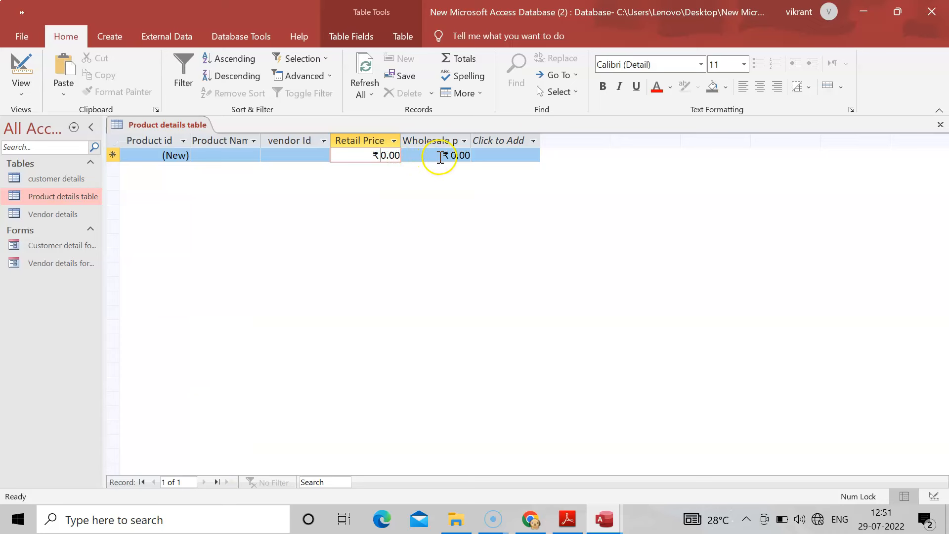
left_click(440, 156)
left_click(310, 154)
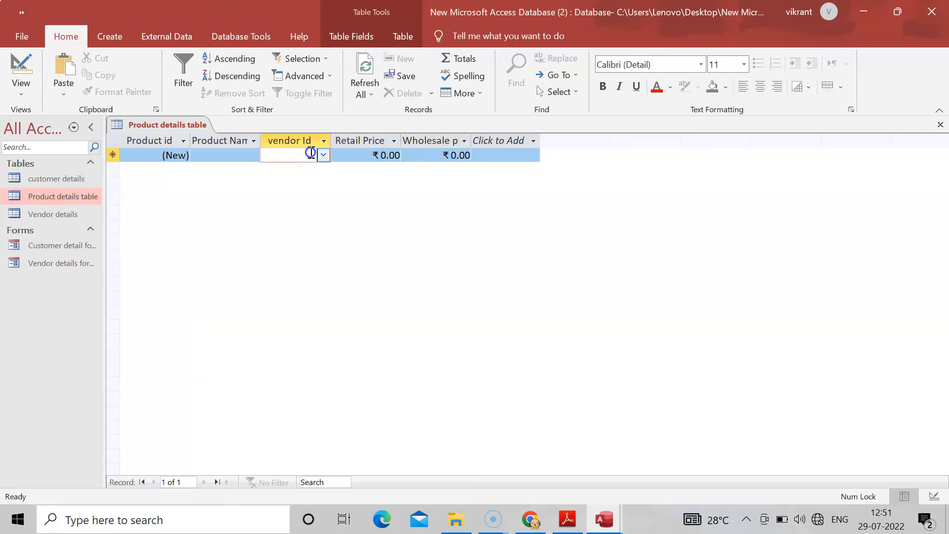
left_click(243, 154)
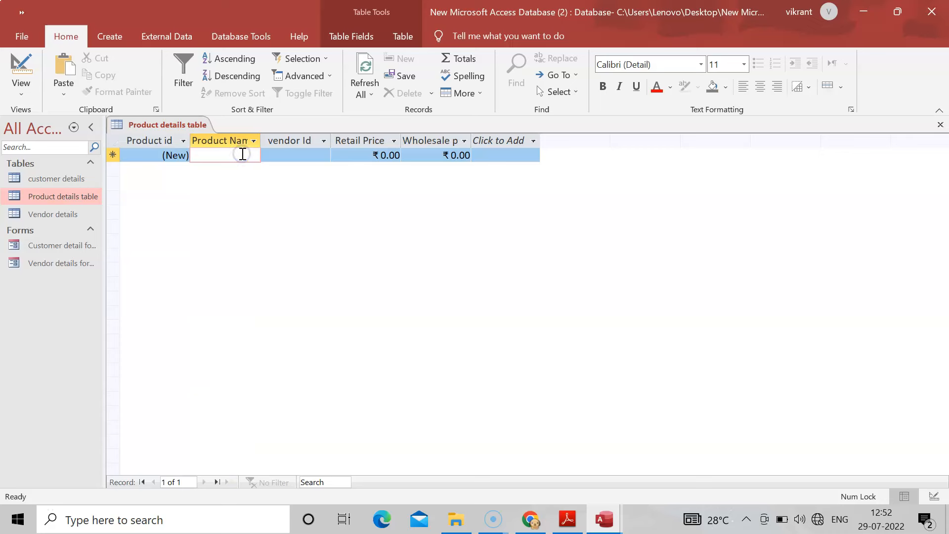
type("Pa")
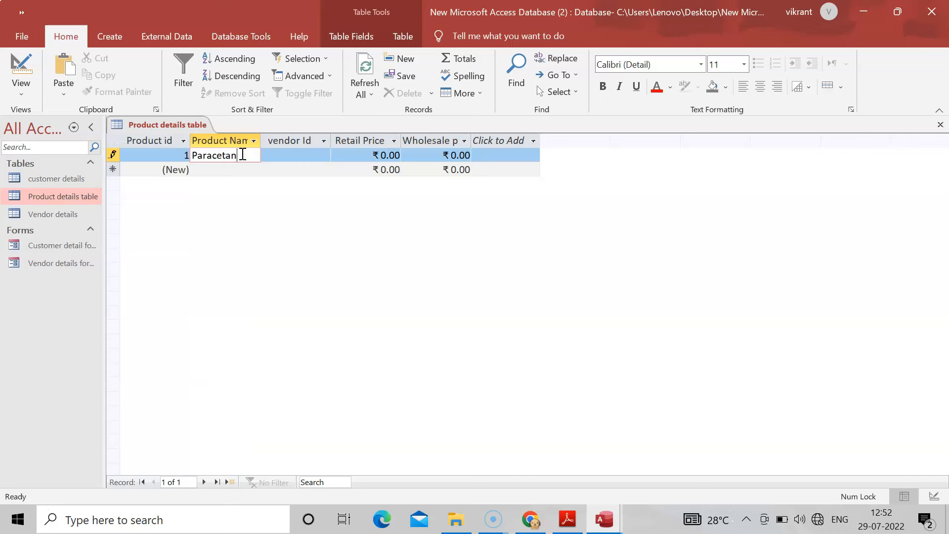
type("racetamol")
- Set the Paracetamol record's vendor Id to 2 (Cipla) from the vendor lookup list
left_click(272, 156)
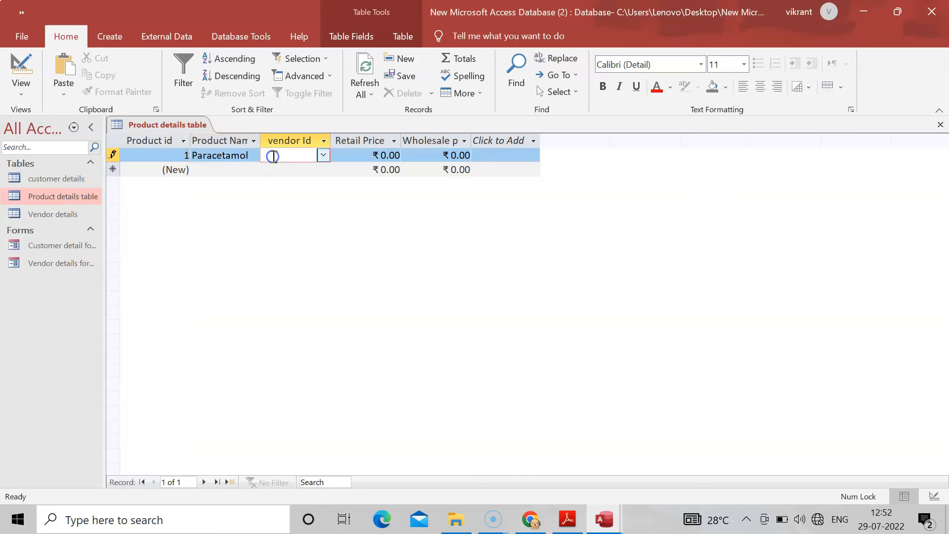
left_click(324, 156)
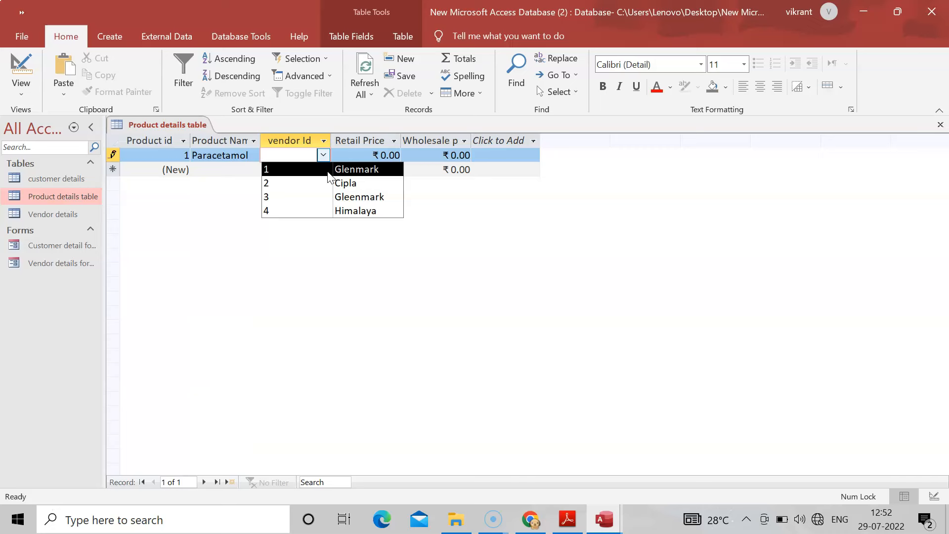
left_click(334, 184)
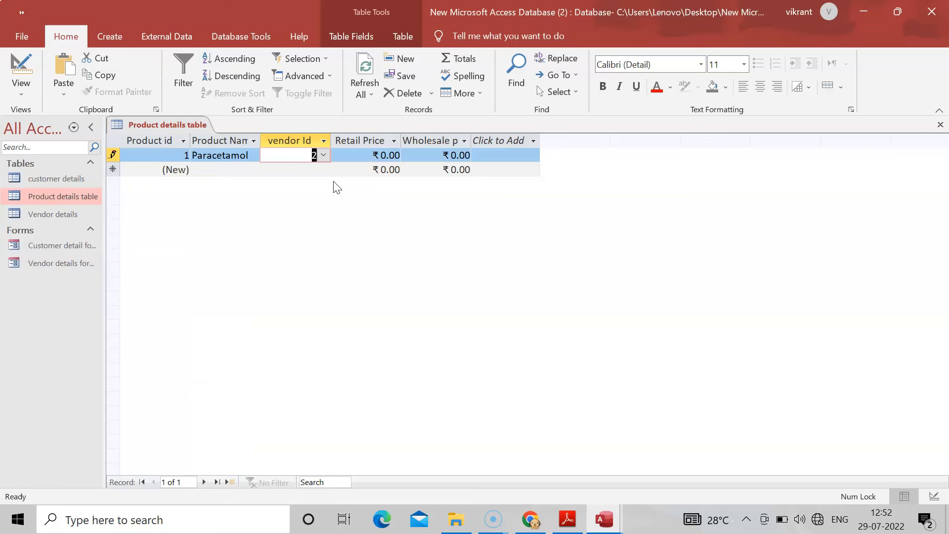
left_click(324, 155)
left_click(323, 155)
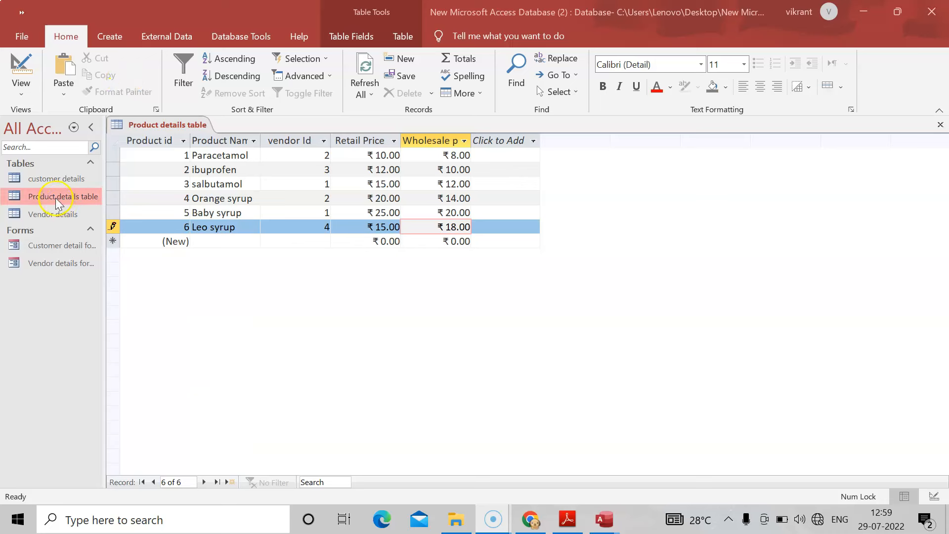
- Create a form from the Product details table and step through its records to a blank new one
left_click(110, 36)
left_click(273, 84)
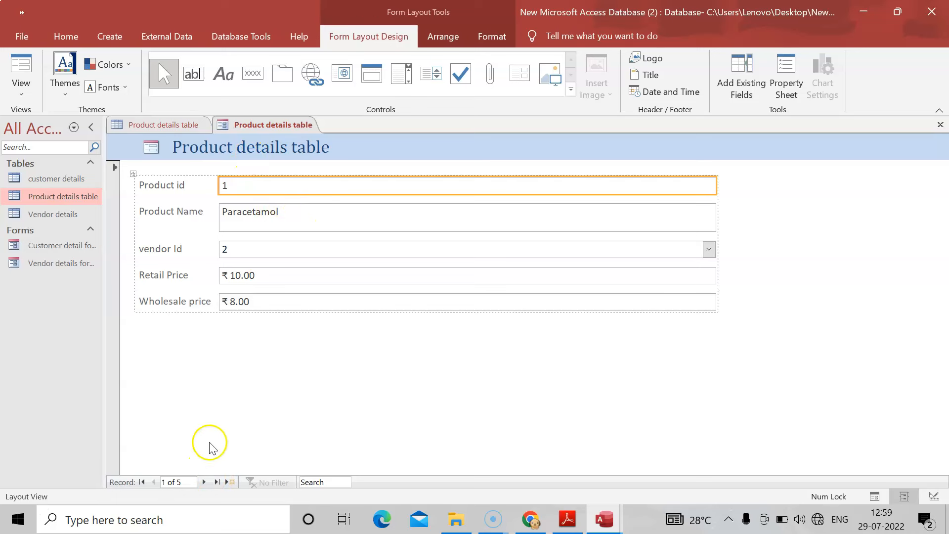
left_click(205, 481)
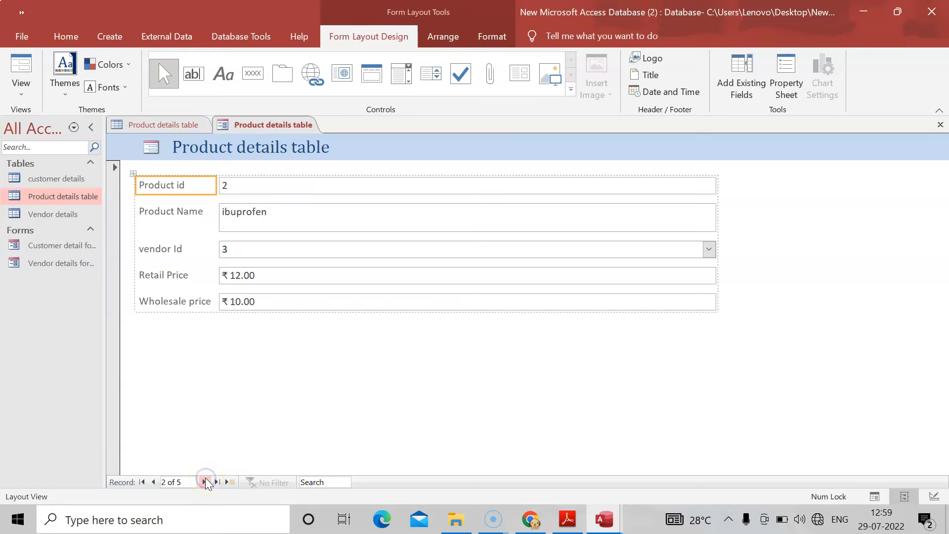
left_click(206, 481)
left_click(205, 481)
left_click(205, 481)
left_click(205, 481)
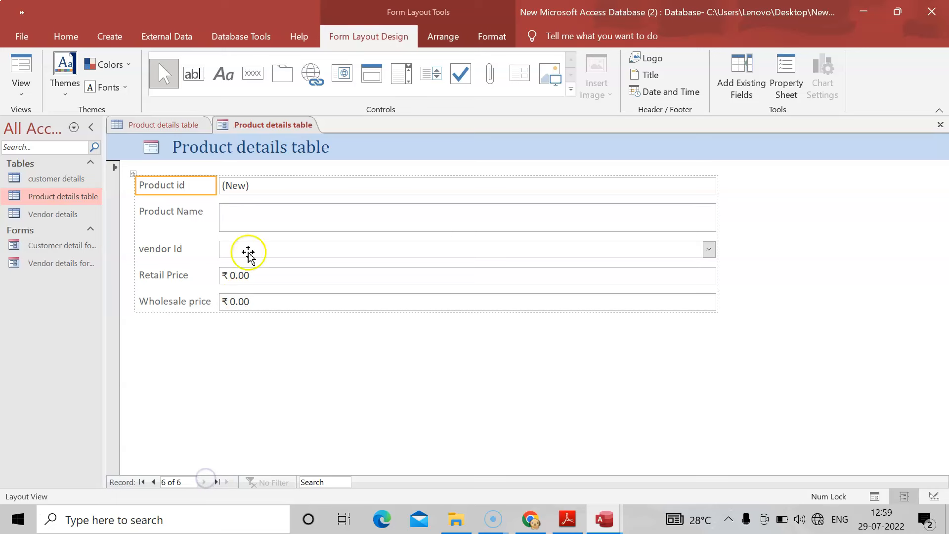
- Switch the product form to Form View and choose vendor 4 (Himalaya) for the new record
left_click(243, 217)
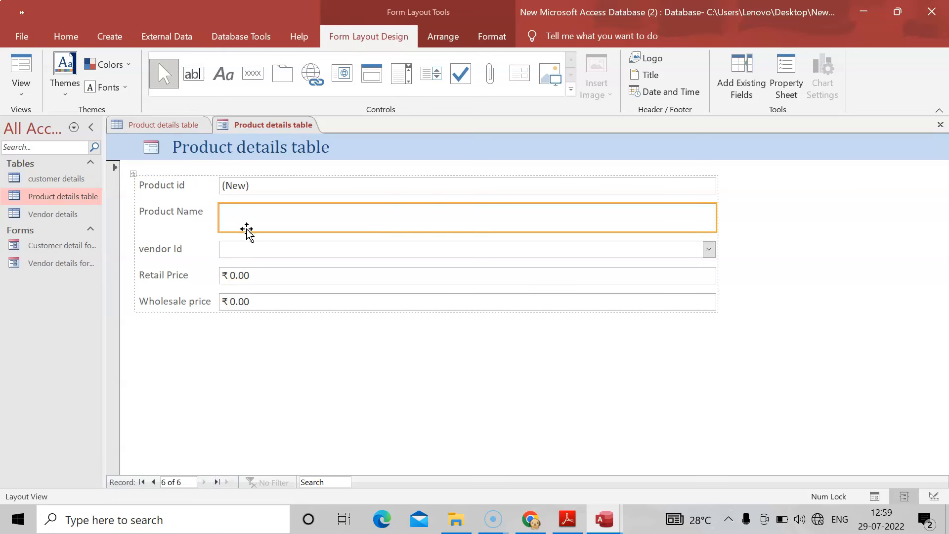
right_click(252, 128)
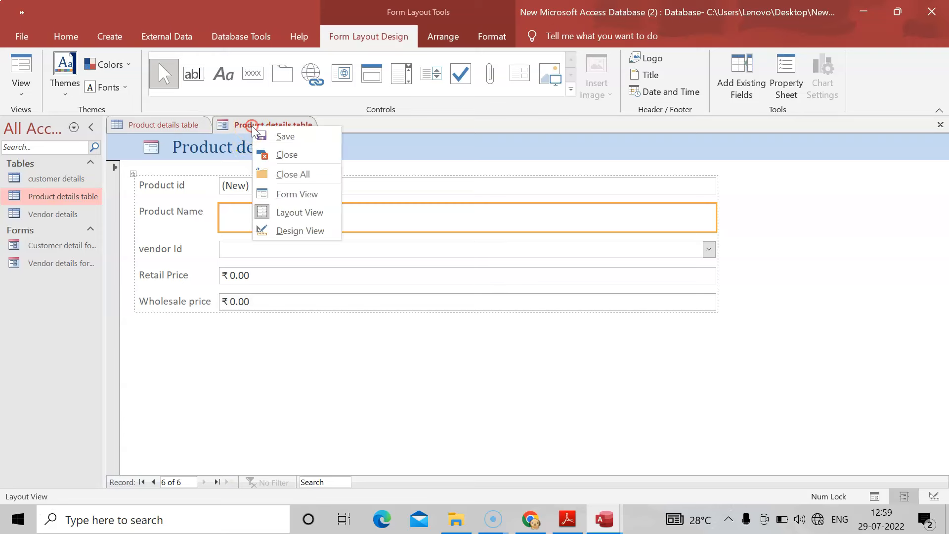
left_click(299, 195)
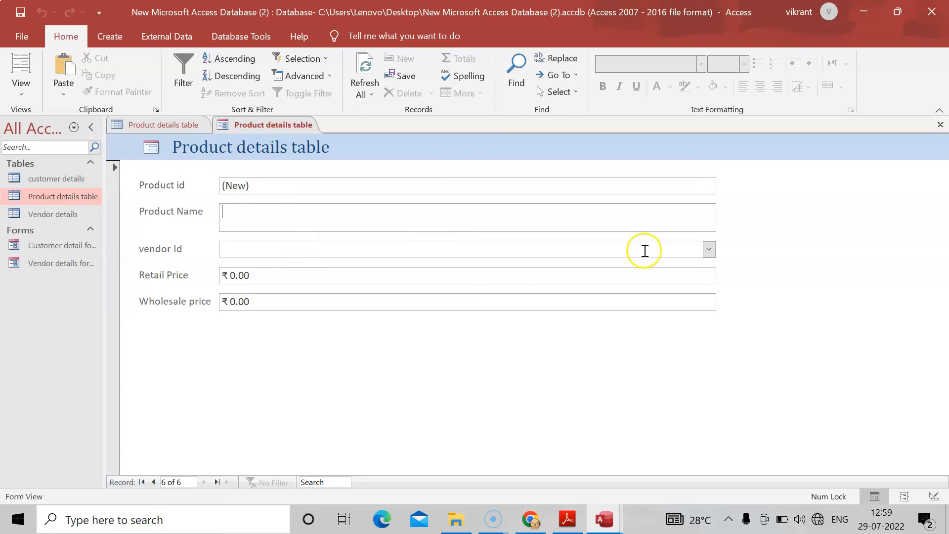
left_click(709, 250)
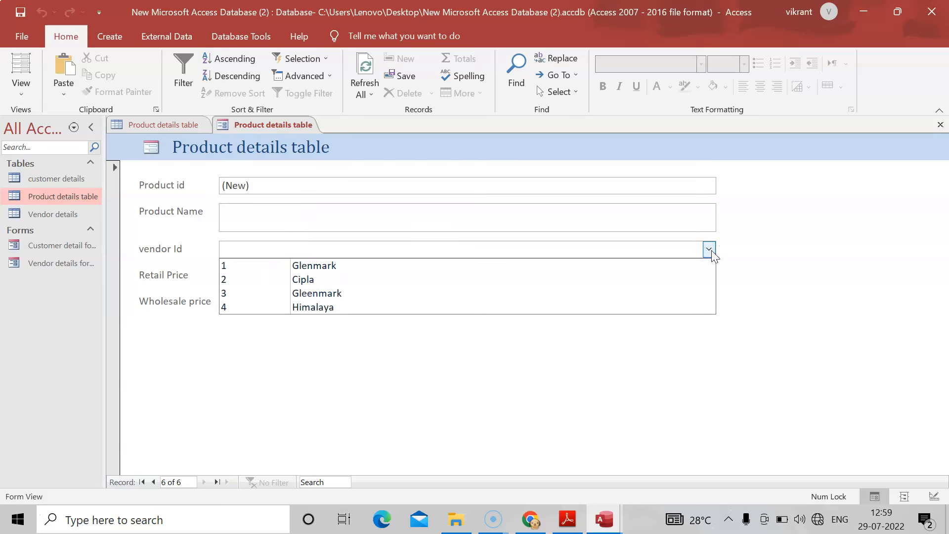
left_click(292, 305)
- Enter product name "Baby saop", retail price 10 and wholesale price 8 in the new product record
left_click(262, 214)
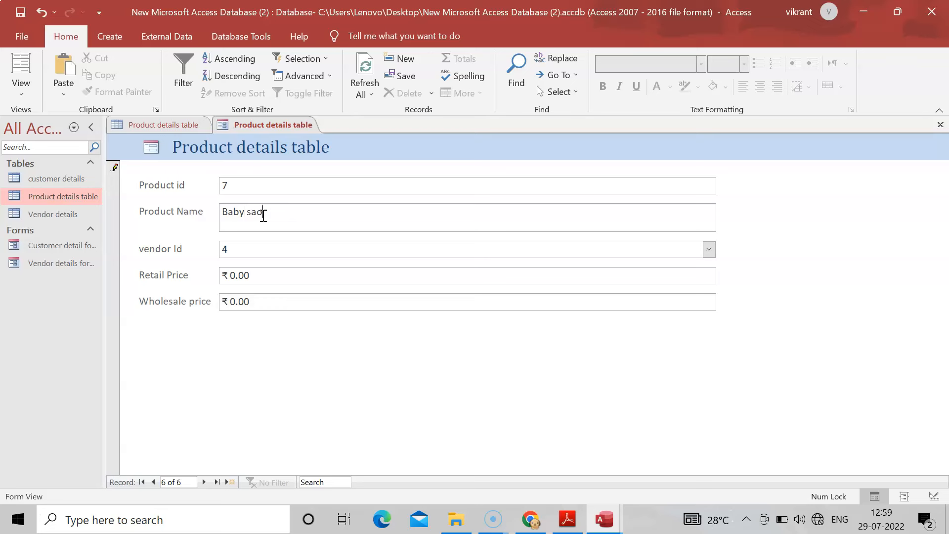
left_click(240, 276)
left_click(234, 303)
type("8")
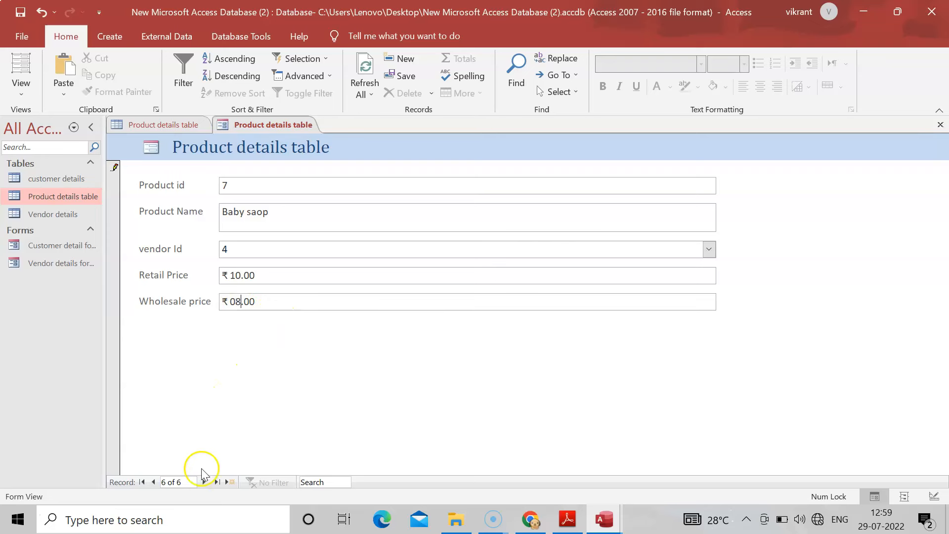
- Save the new product form as "Product details form" and close both it and the Product details table
left_click(173, 125)
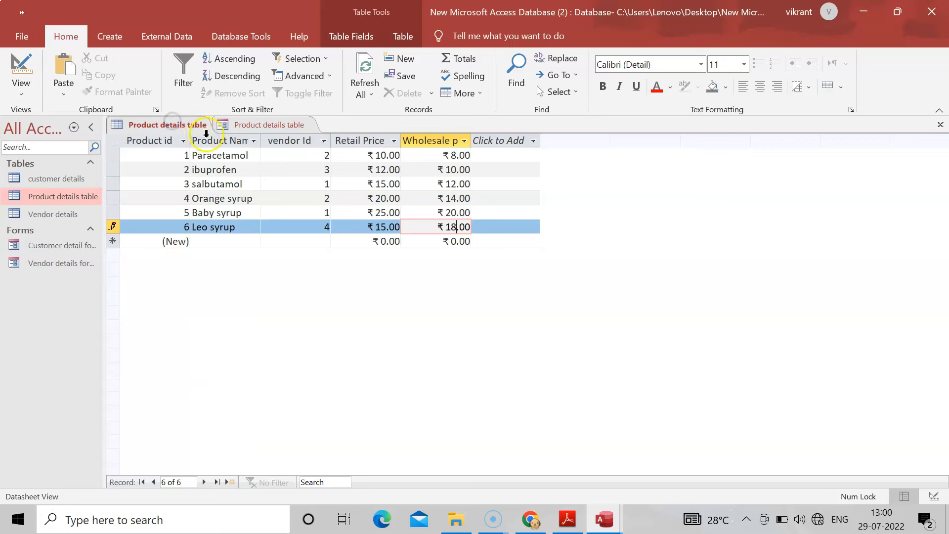
left_click(247, 125)
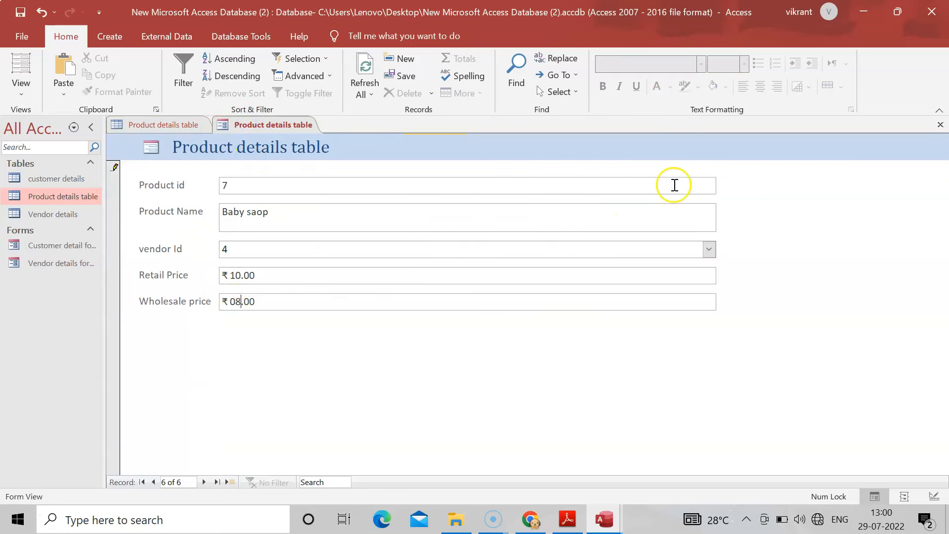
left_click(941, 125)
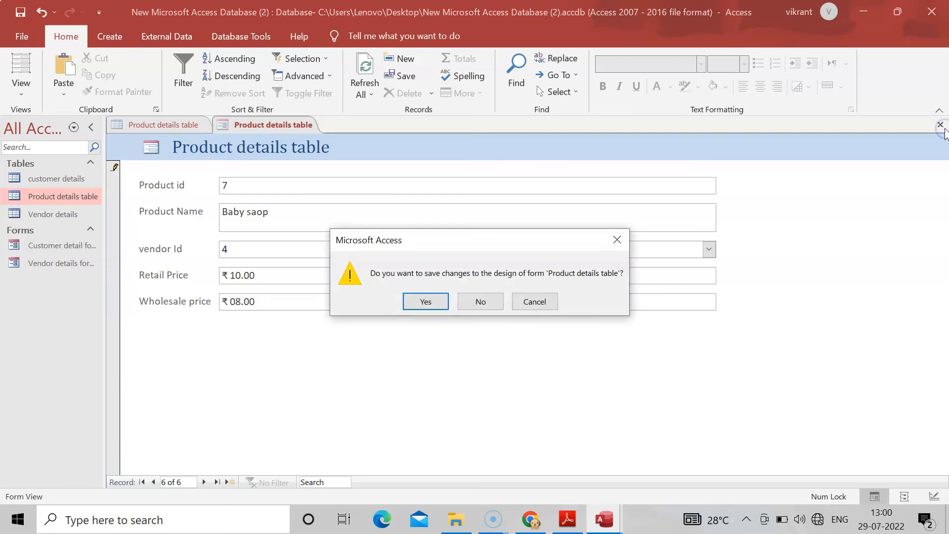
left_click(428, 303)
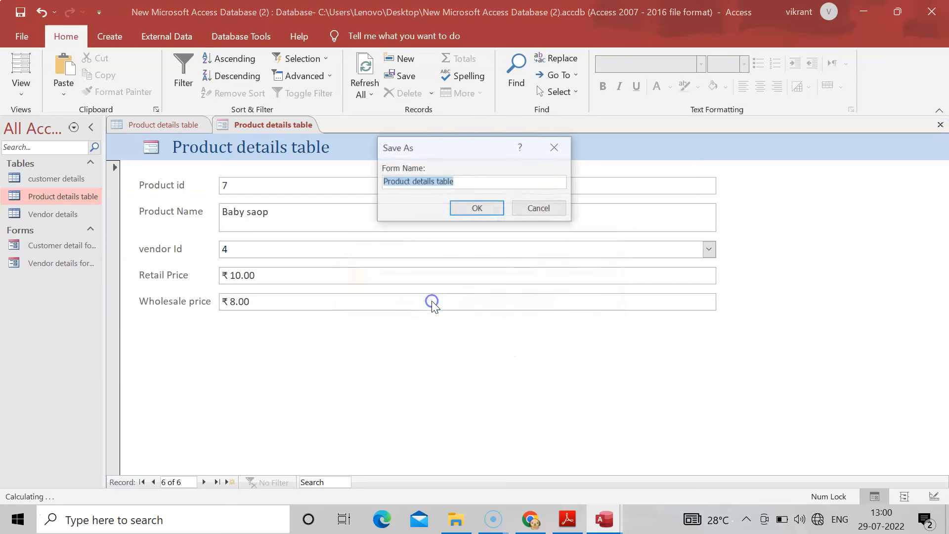
left_click(471, 182)
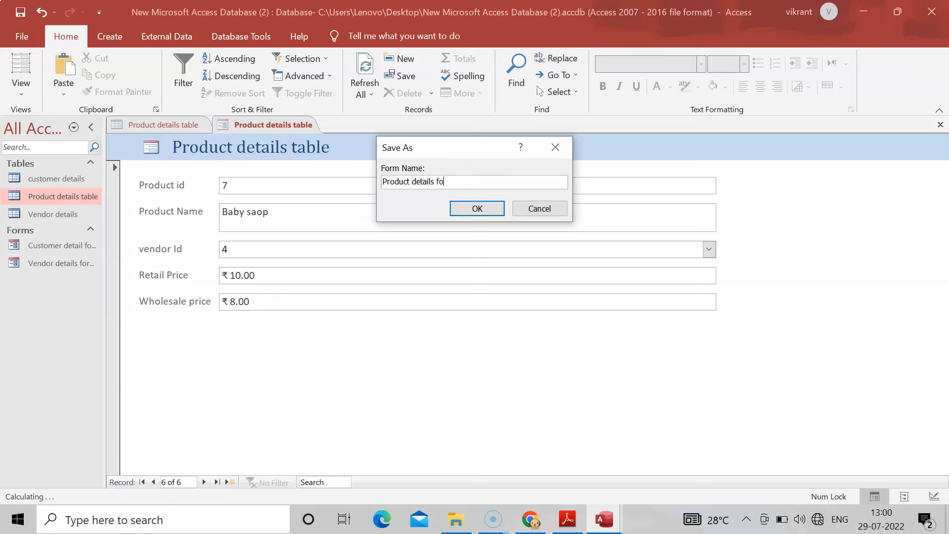
left_click(476, 210)
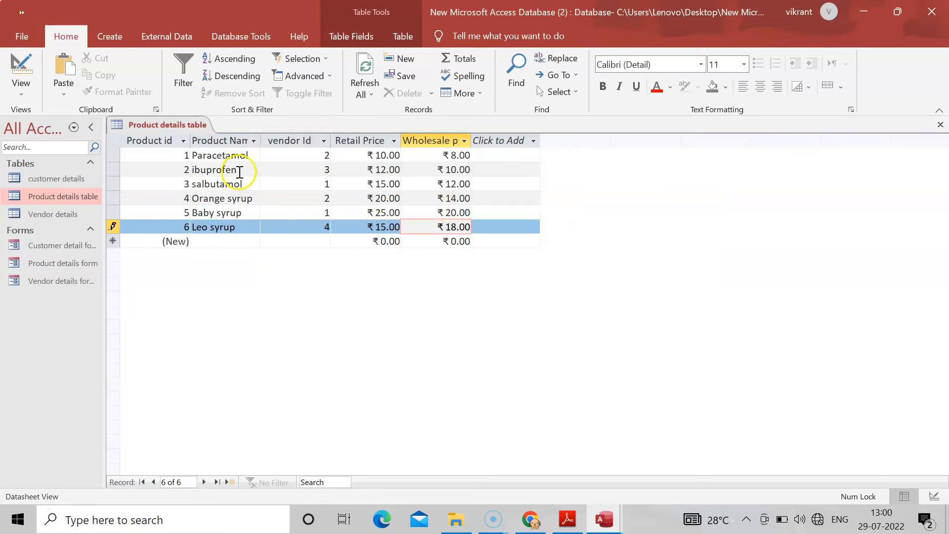
left_click(937, 127)
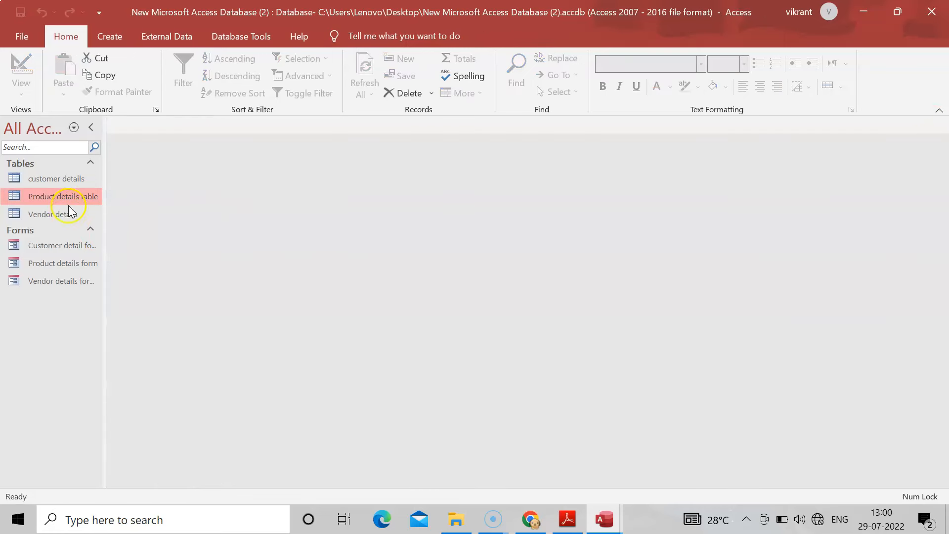
- Open the Product details table, the product details form and the vendor details form to review their records
double_click(73, 198)
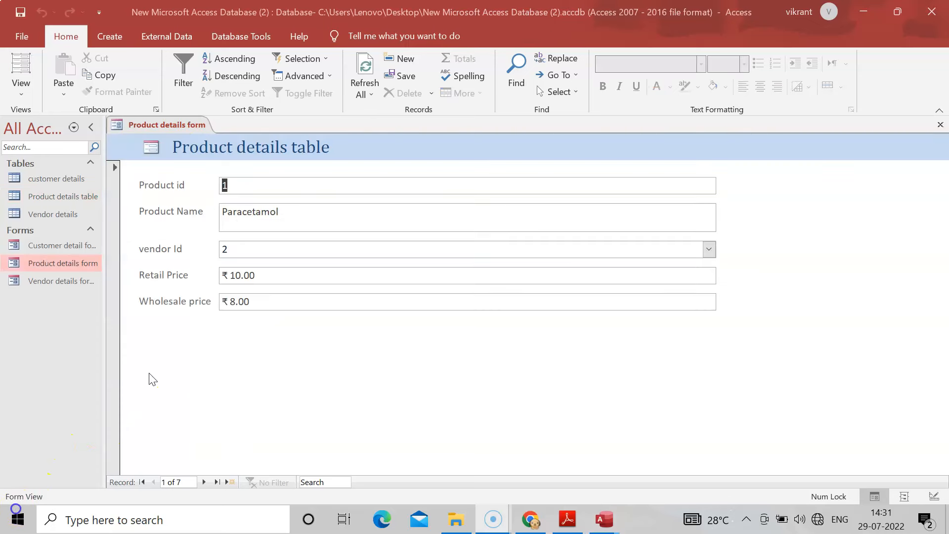
left_click(147, 398)
left_click(146, 406)
double_click(59, 280)
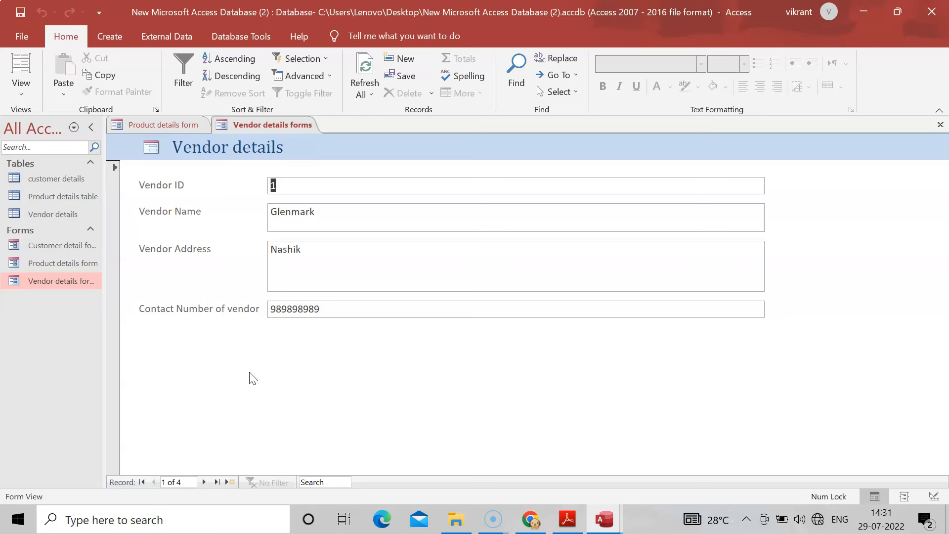
- Create a new form from the Vendor details table and compare it with the existing vendor form
double_click(58, 214)
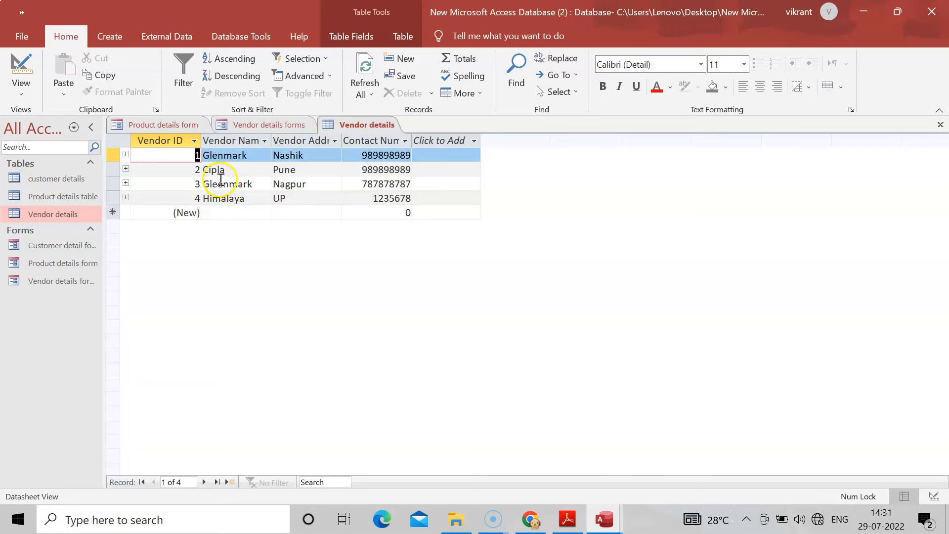
left_click(113, 39)
left_click(271, 84)
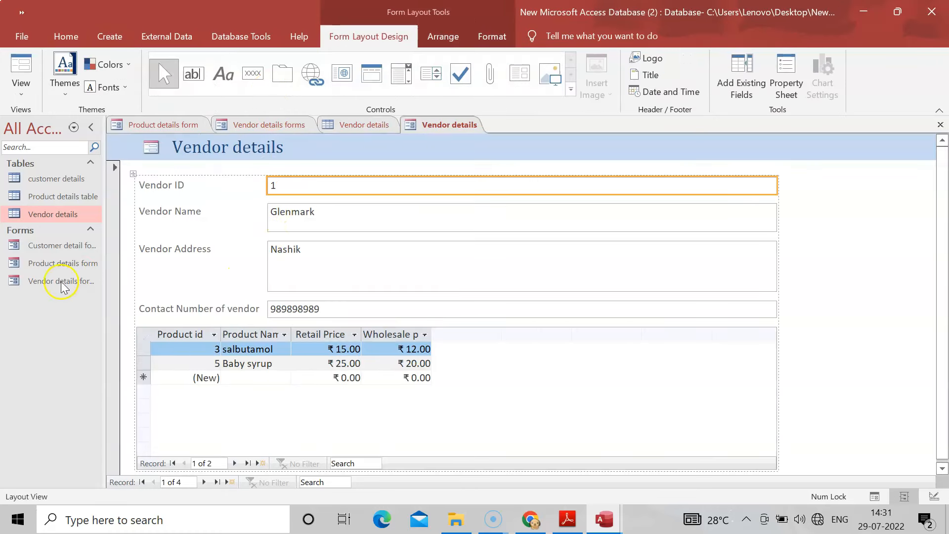
left_click(276, 129)
- Save the new vendor form with the product subform as "Vendor 2"
right_click(456, 129)
left_click(470, 138)
left_click(438, 183)
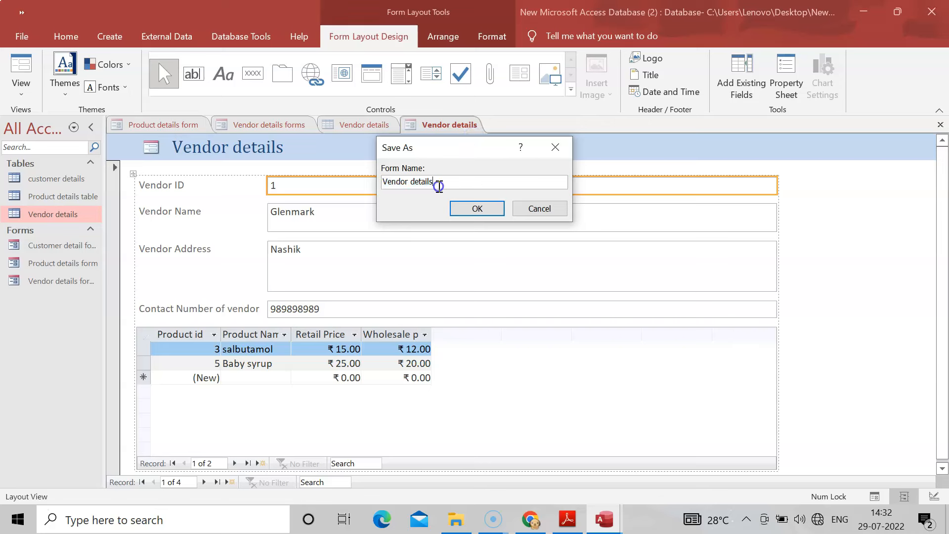
key("BackSpace")
left_click(480, 208)
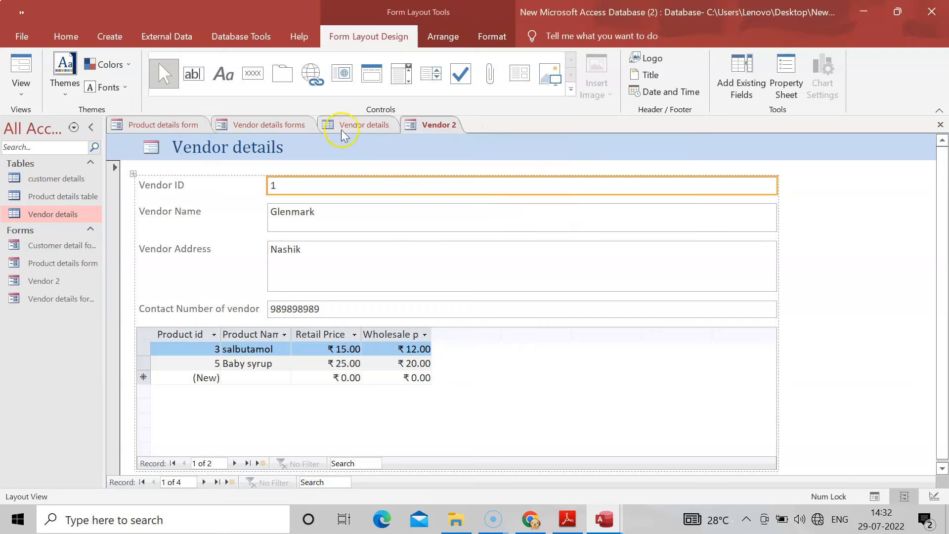
- Close the old "Vendor details forms" form and permanently delete it from the database
left_click(275, 125)
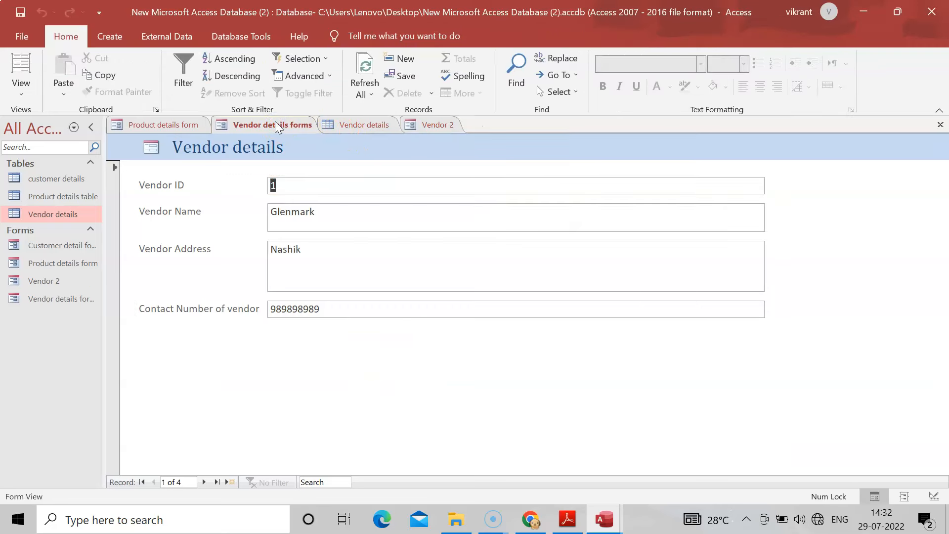
right_click(276, 123)
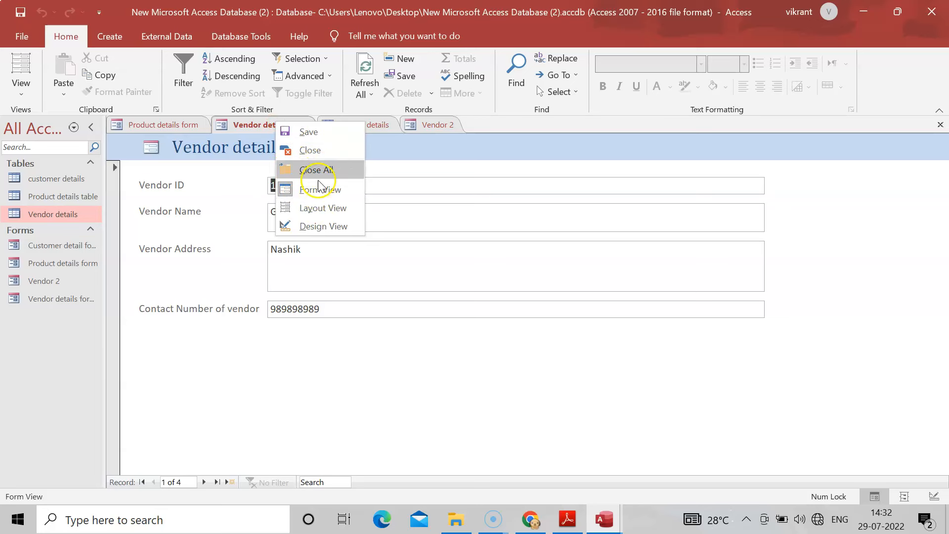
left_click(319, 151)
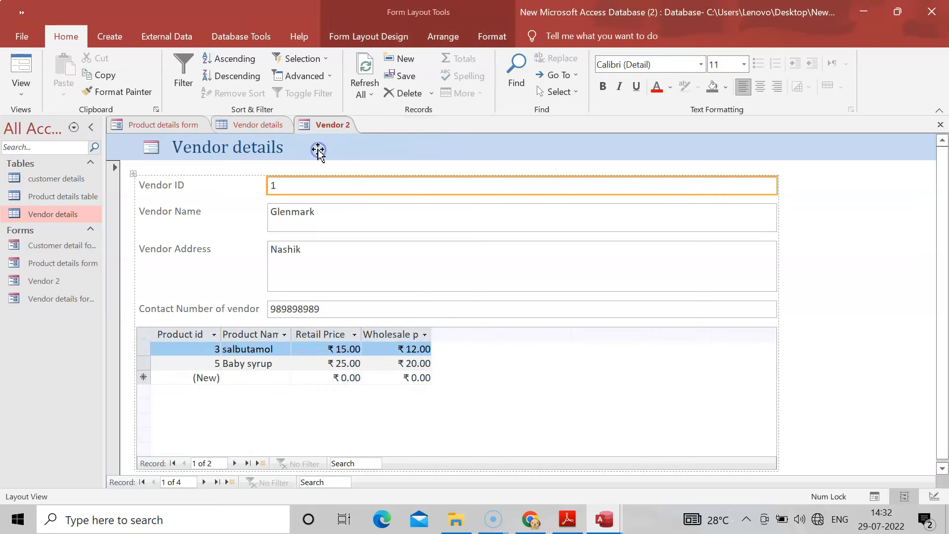
left_click(273, 125)
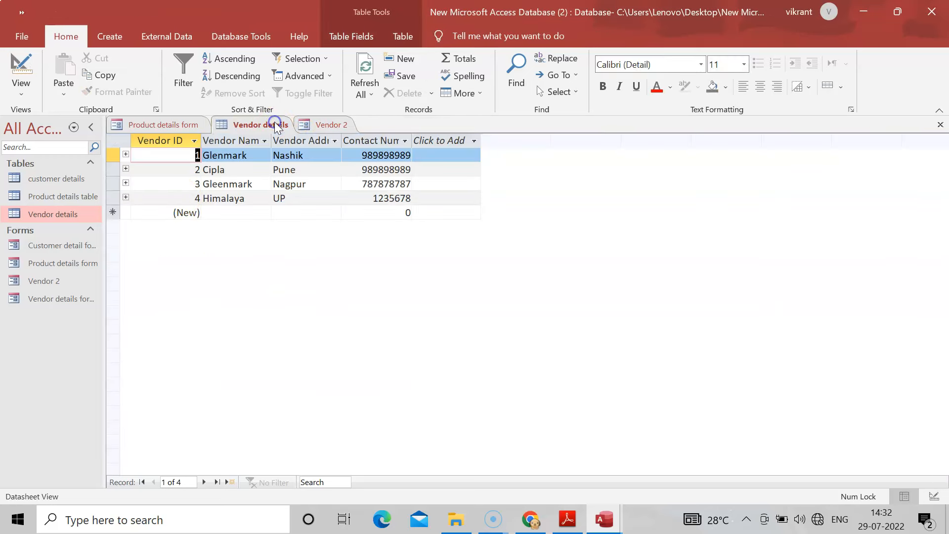
right_click(66, 298)
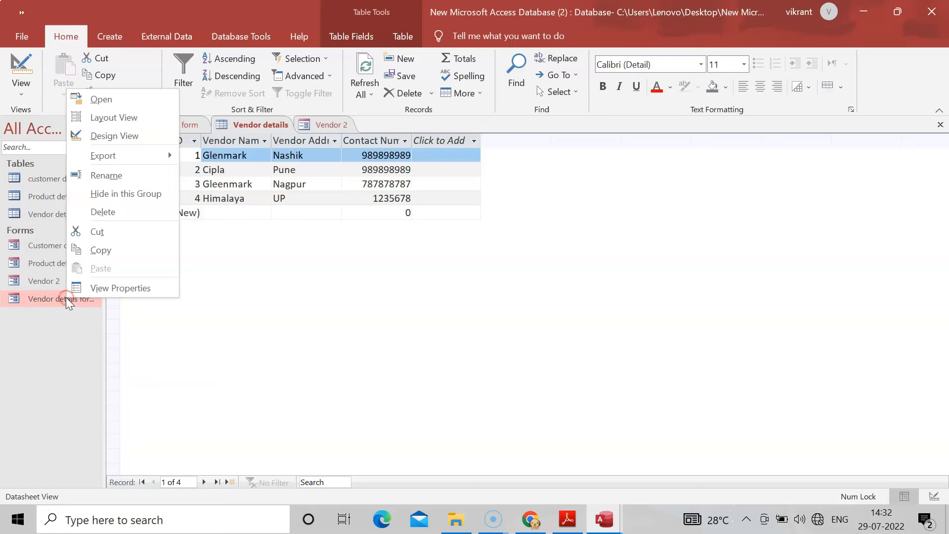
left_click(119, 212)
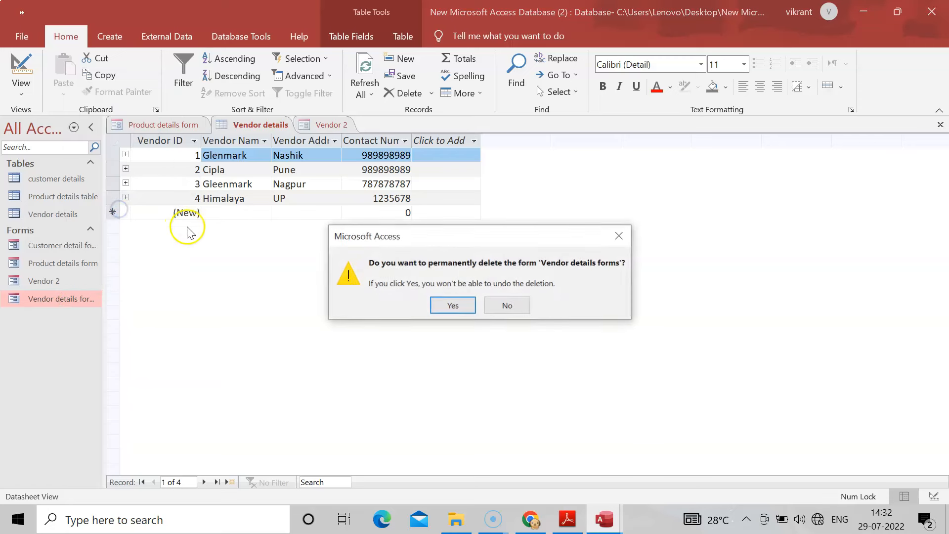
left_click(448, 305)
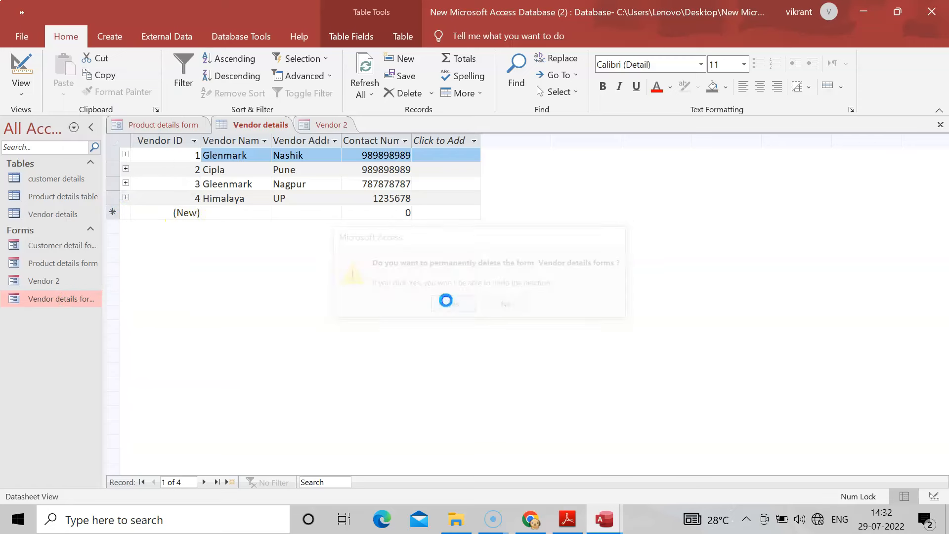
- Bring up the Vendor 2 form and move to the next vendor record to view its related products
double_click(66, 281)
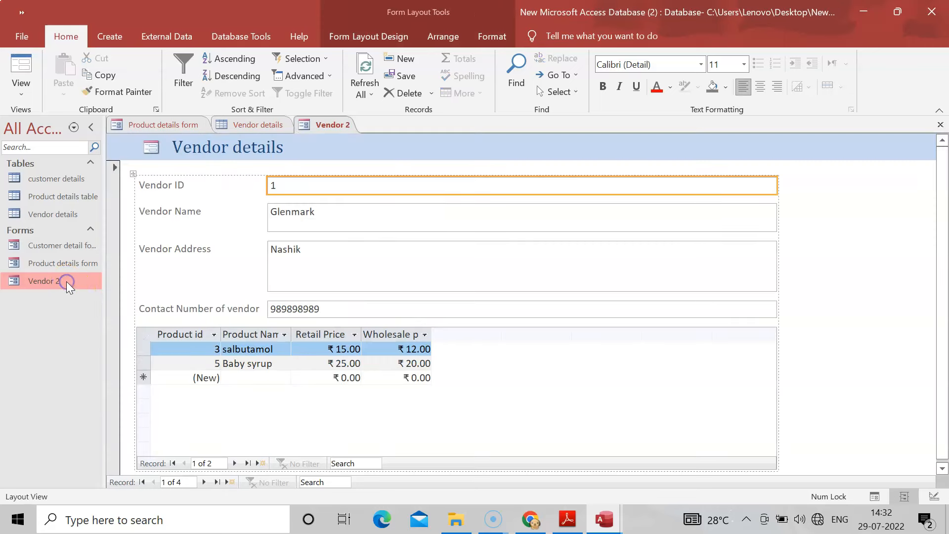
left_click(204, 481)
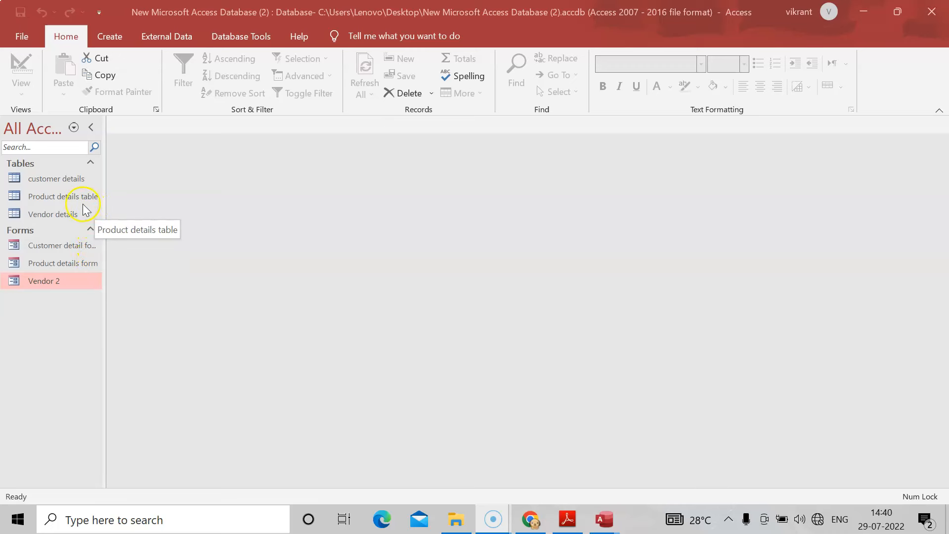
- Create a new table in Design View with an "Invoice ID" field of data type AutoNumber
left_click(109, 36)
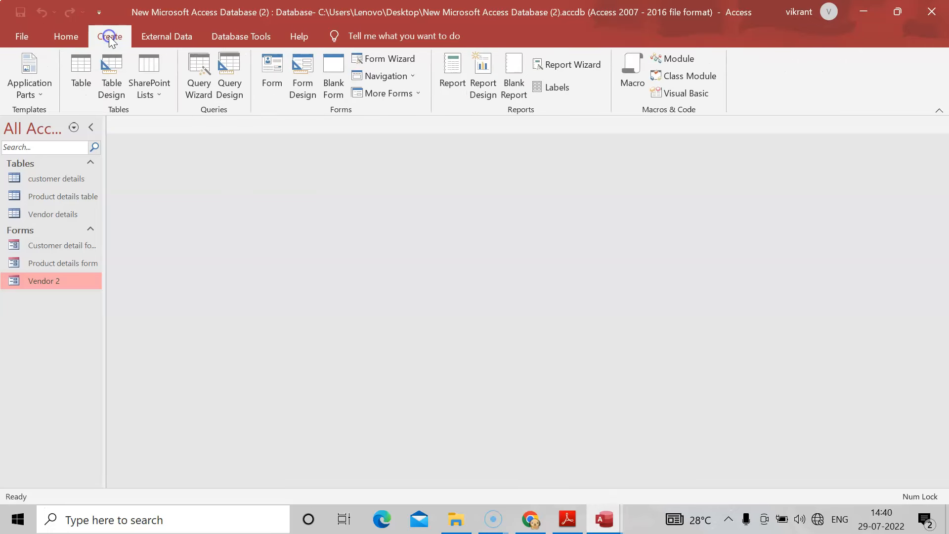
left_click(121, 97)
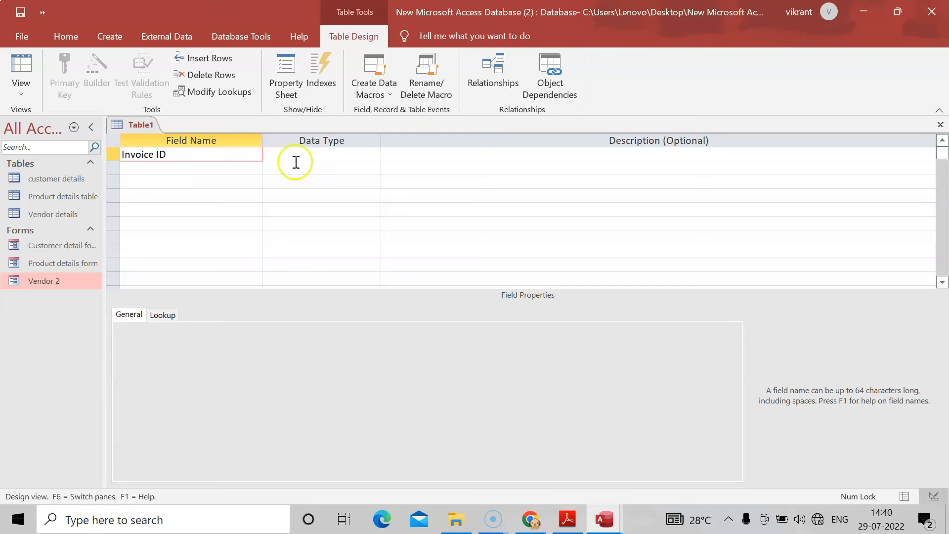
left_click(352, 153)
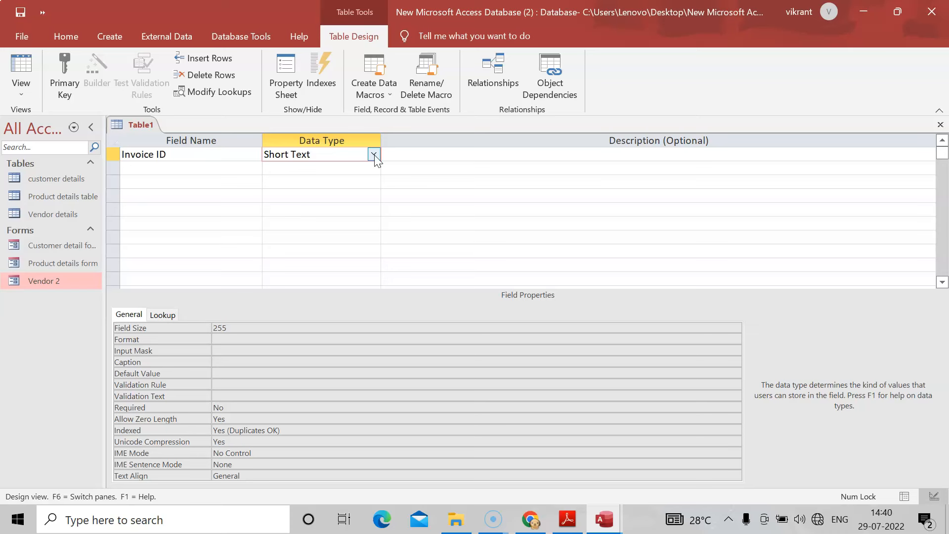
left_click(374, 154)
left_click(334, 265)
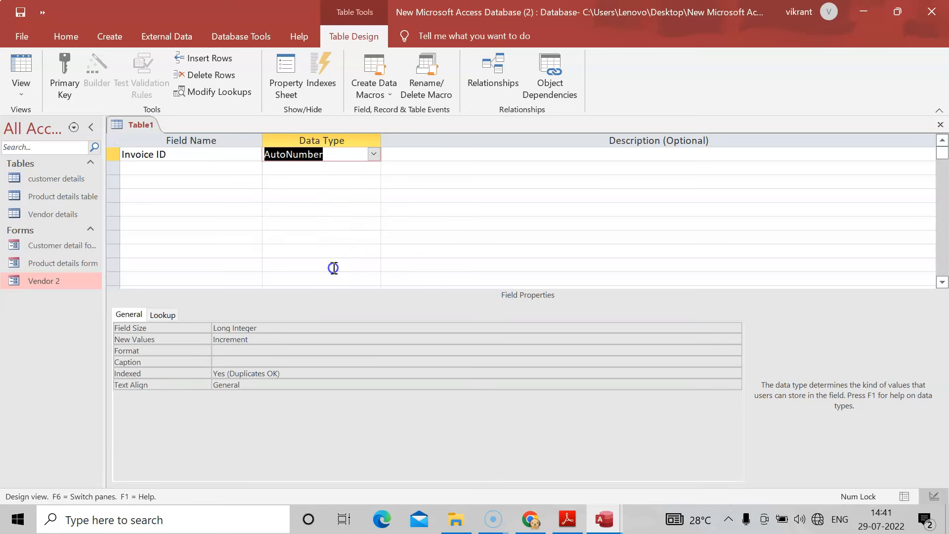
- Add a "date of sale" field with the Date/Time data type to the new table
left_click(216, 169)
type("date of sale")
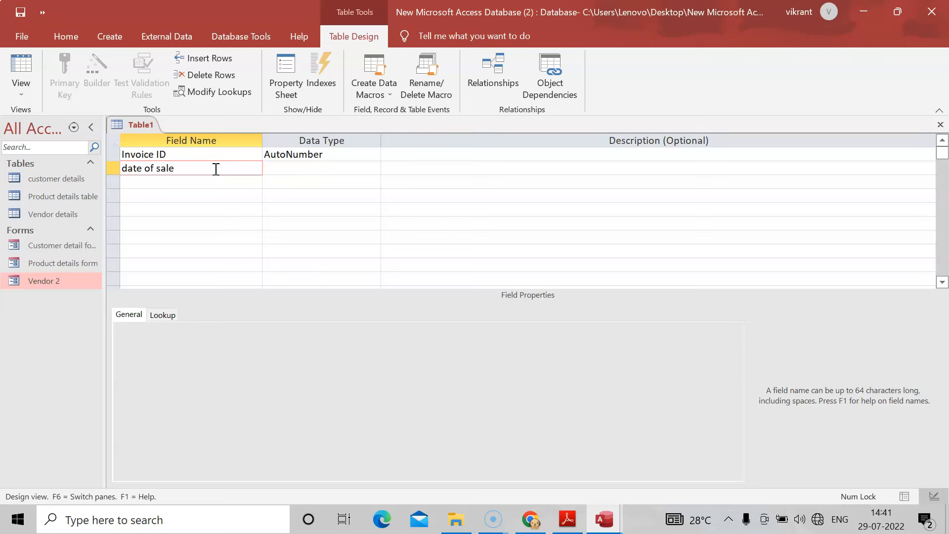
left_click(286, 169)
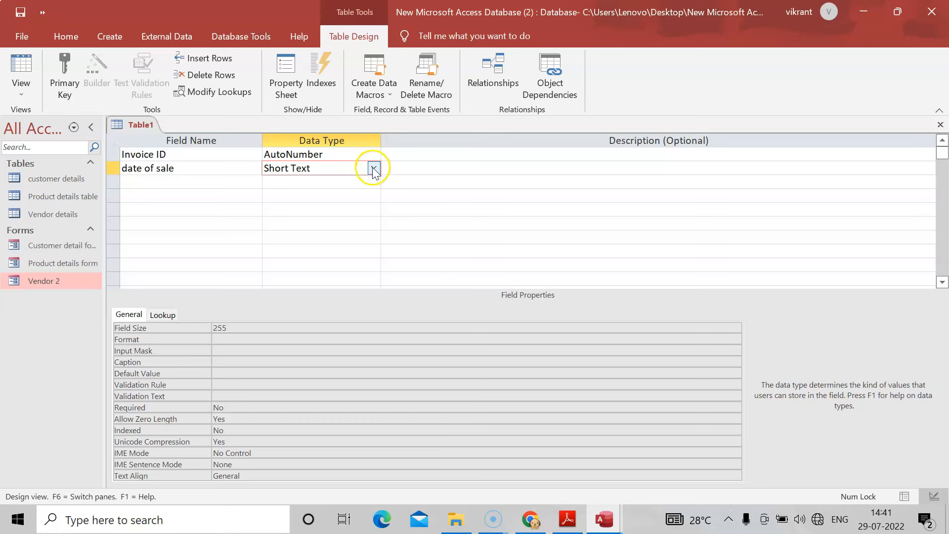
left_click(373, 169)
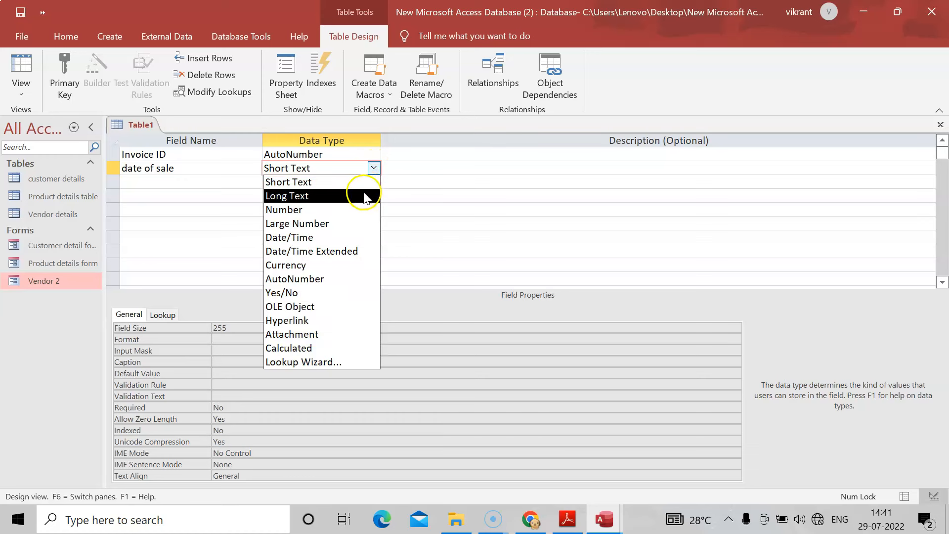
left_click(343, 242)
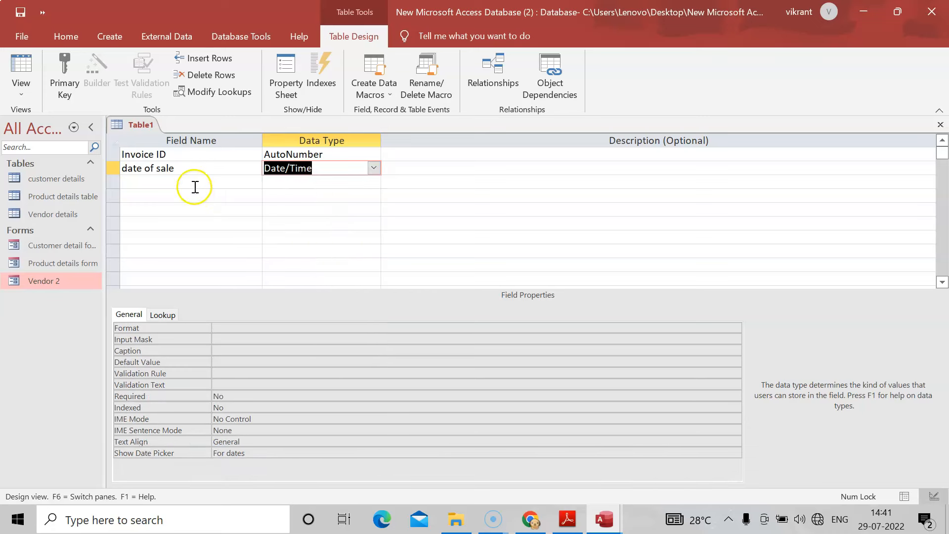
- Add a "Customer ID" field below "date of sale" and start the Lookup Wizard for its data type
left_click(196, 182)
type("Customer ID")
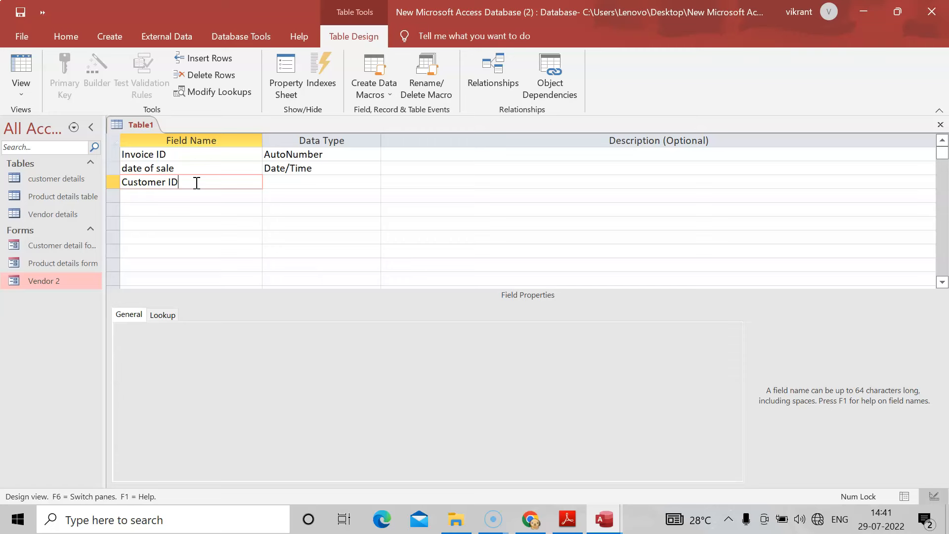
left_click(292, 181)
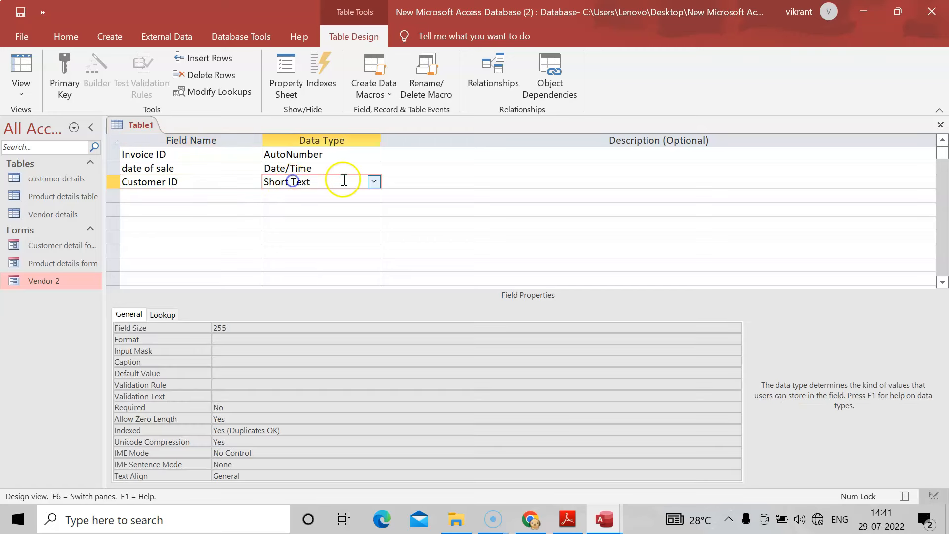
left_click(375, 182)
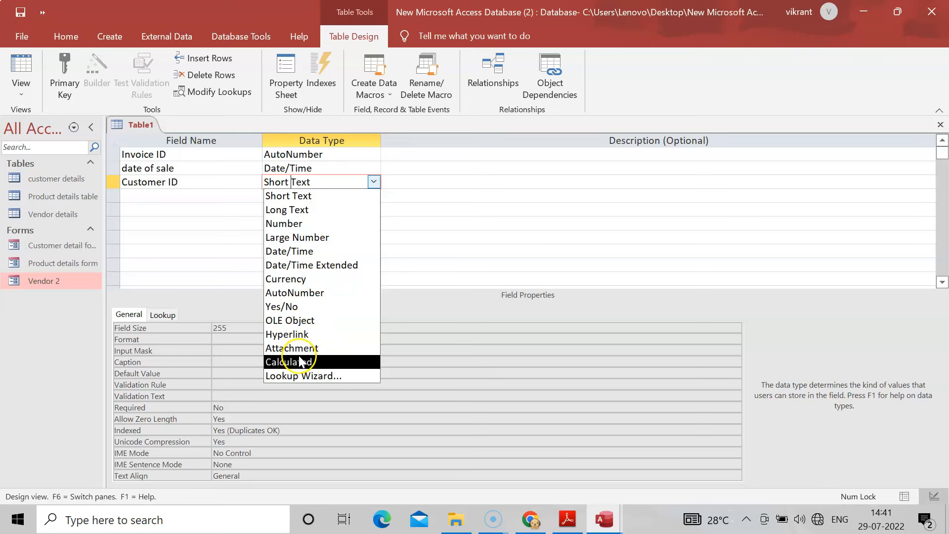
left_click(300, 380)
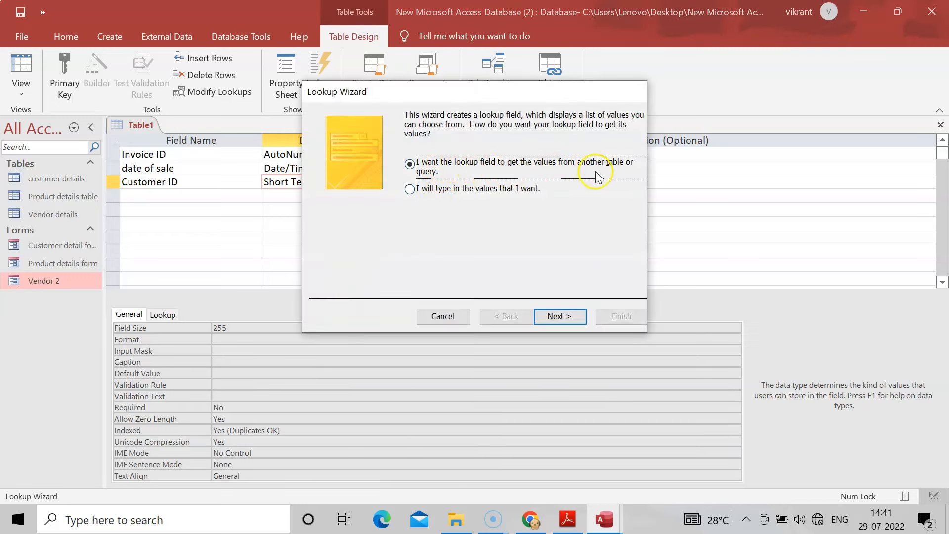
- Take the lookup values from the customer details table, including the Customer ID and Name of customer fields
left_click(557, 314)
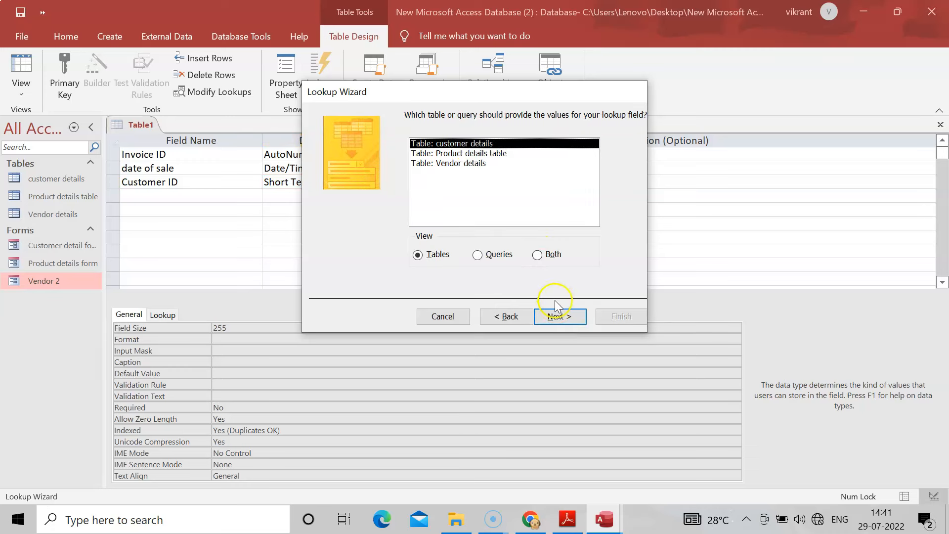
left_click(559, 315)
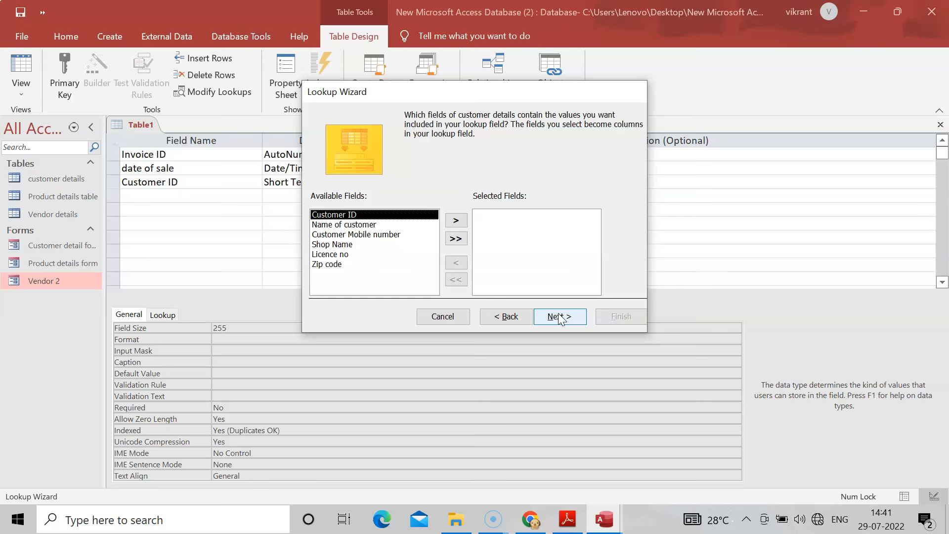
left_click(461, 225)
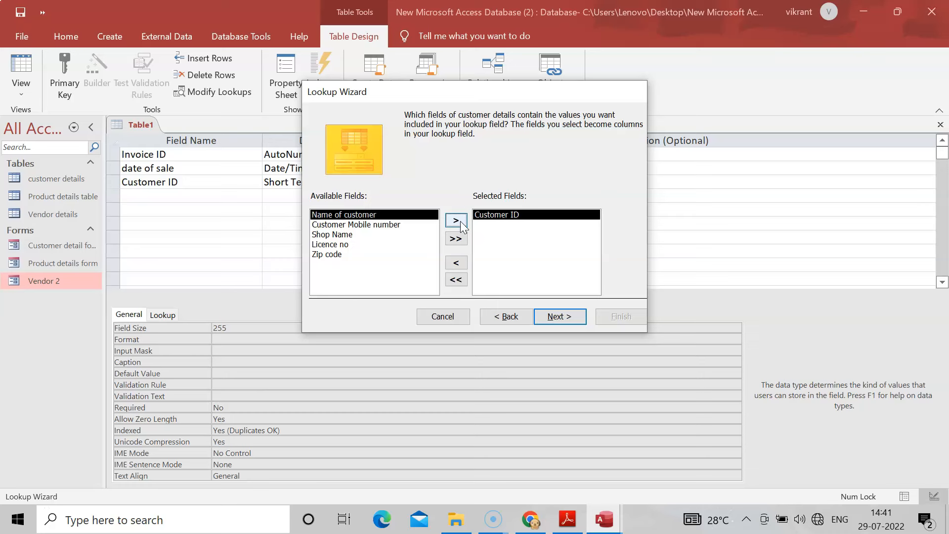
left_click(460, 225)
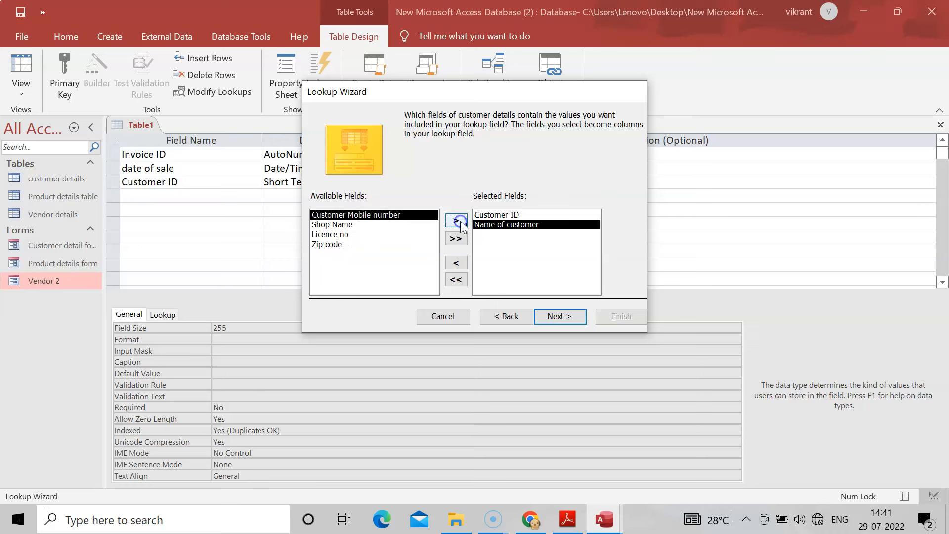
left_click(569, 321)
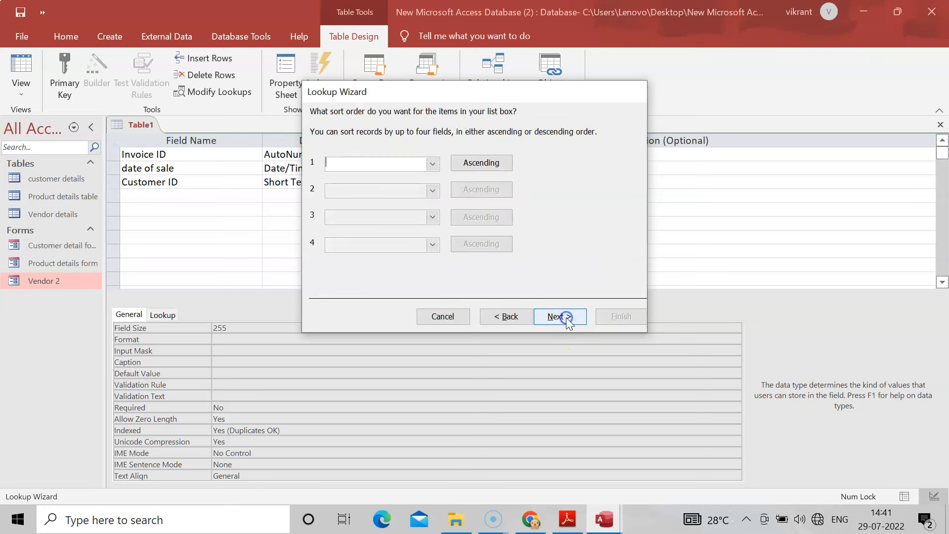
- Sort the lookup list ascending by Name of customer and keep the key column hidden
left_click(433, 164)
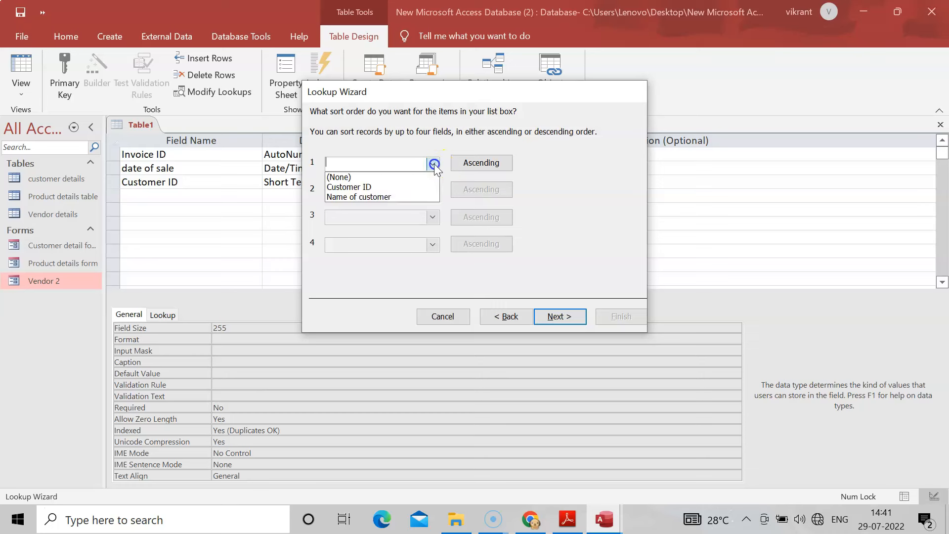
left_click(392, 199)
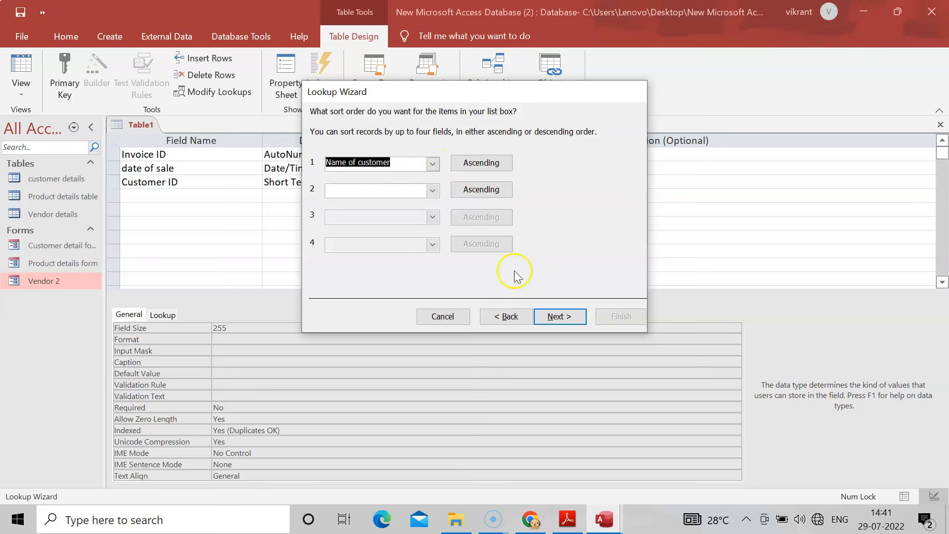
left_click(553, 319)
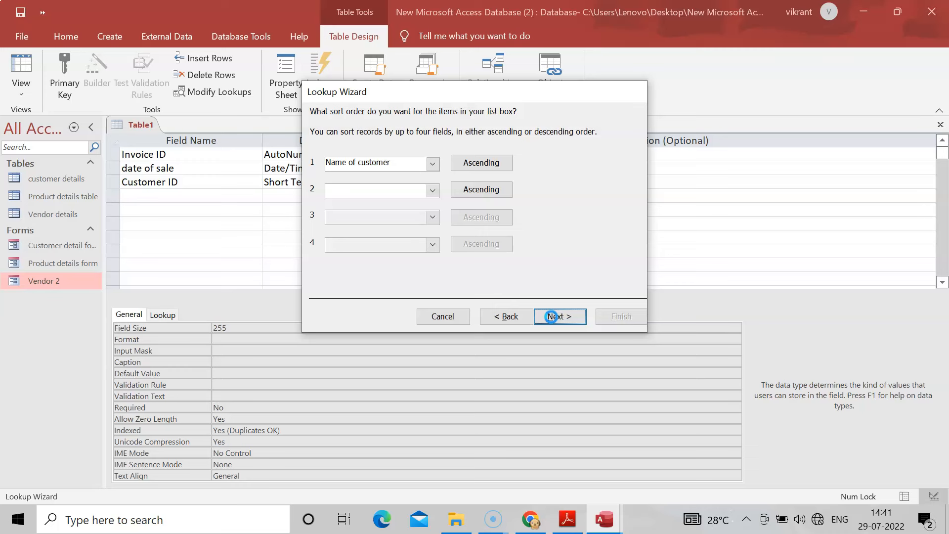
left_click(551, 317)
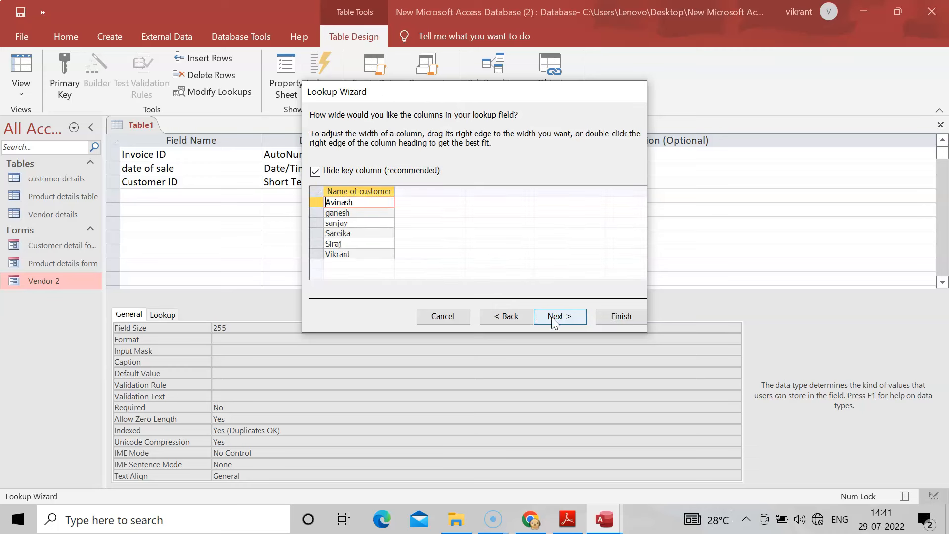
left_click(315, 171)
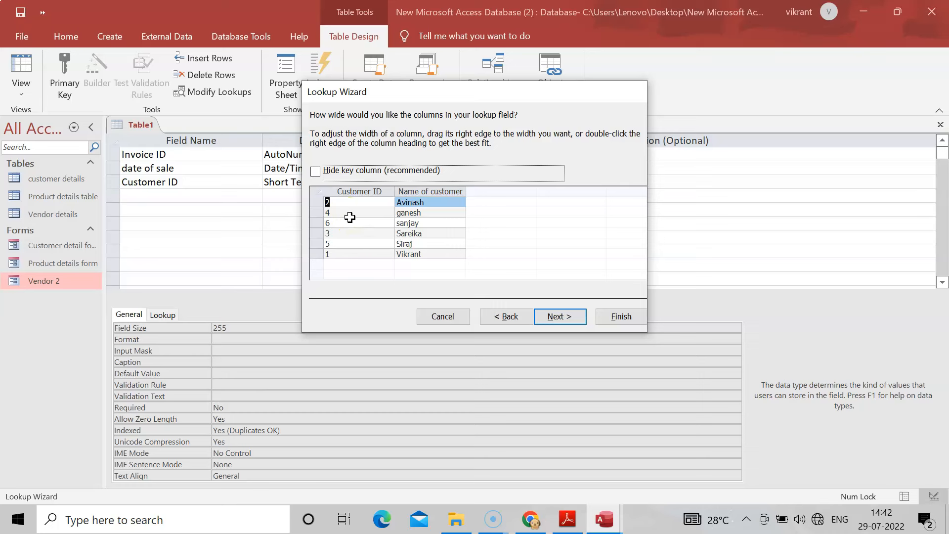
left_click(315, 173)
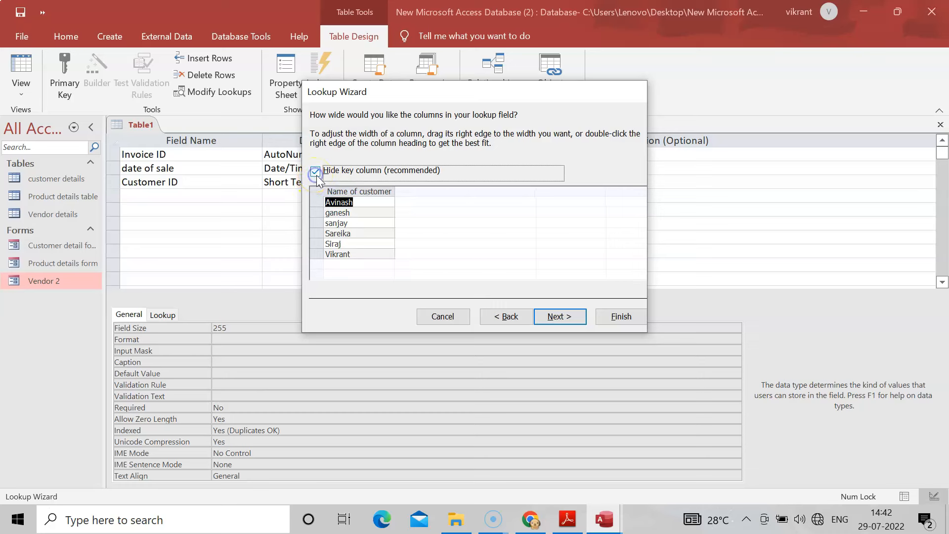
left_click(556, 318)
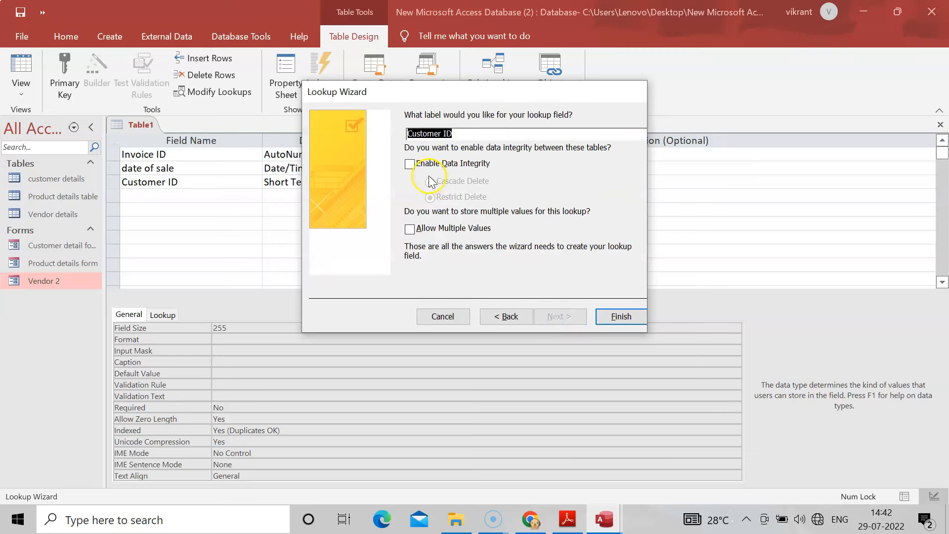
- Enable data integrity with Restrict Delete for the Customer ID lookup and save the table as "Invoic Table" with a primary key
left_click(409, 164)
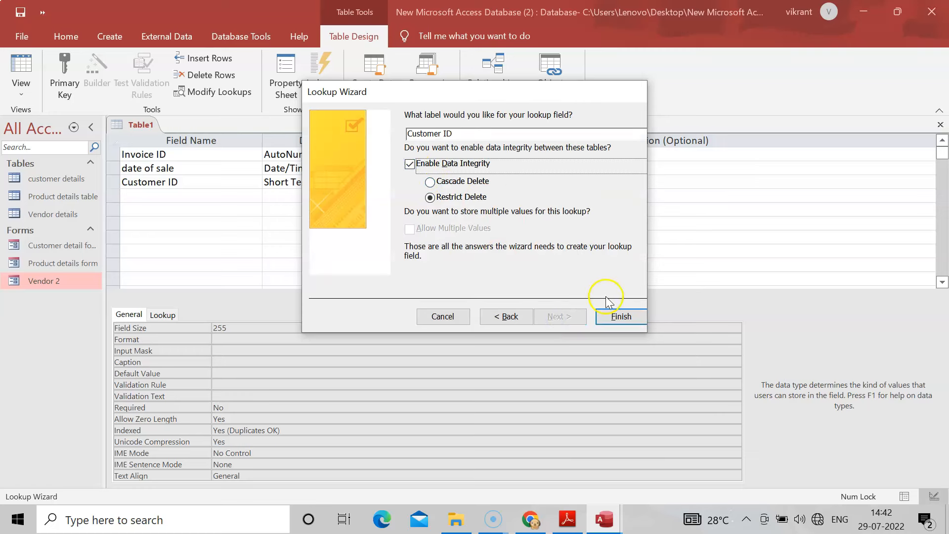
left_click(618, 317)
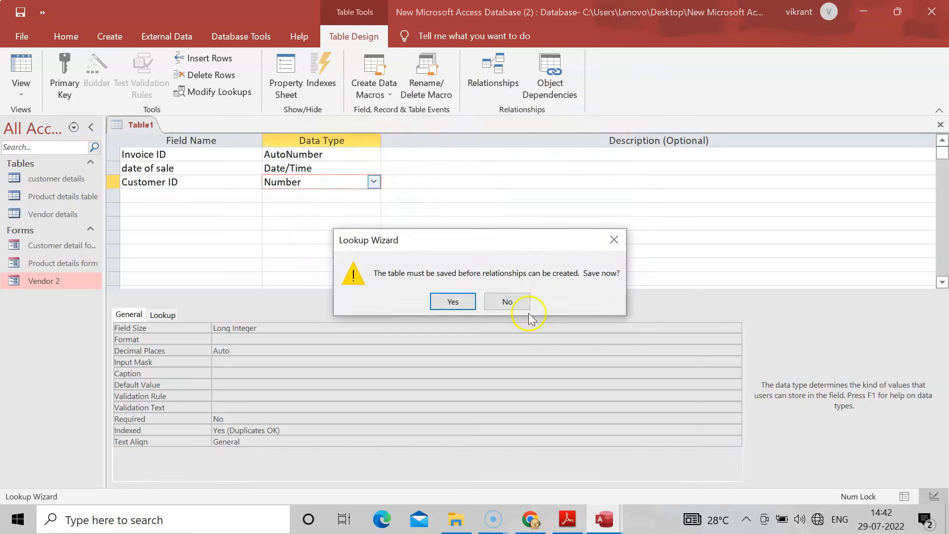
left_click(452, 303)
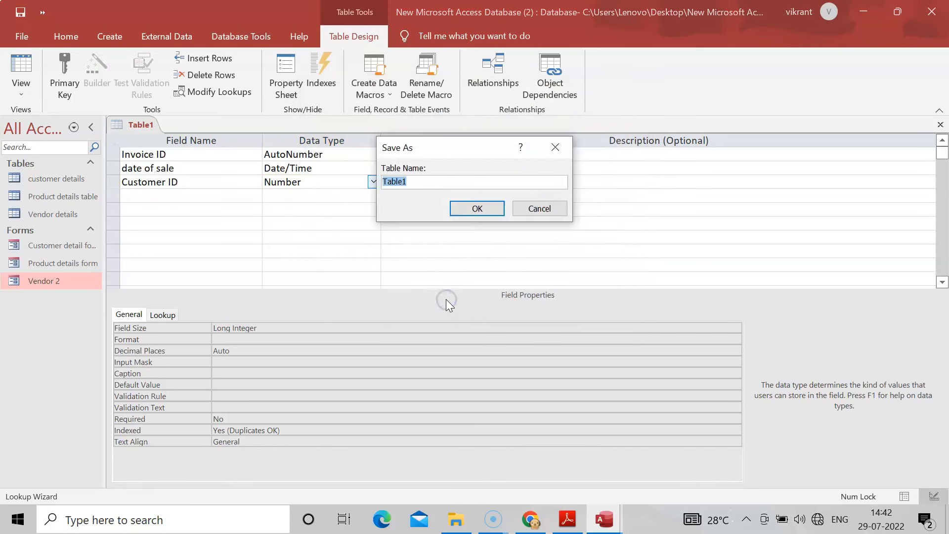
key("BackSpace")
left_click(482, 210)
left_click(431, 322)
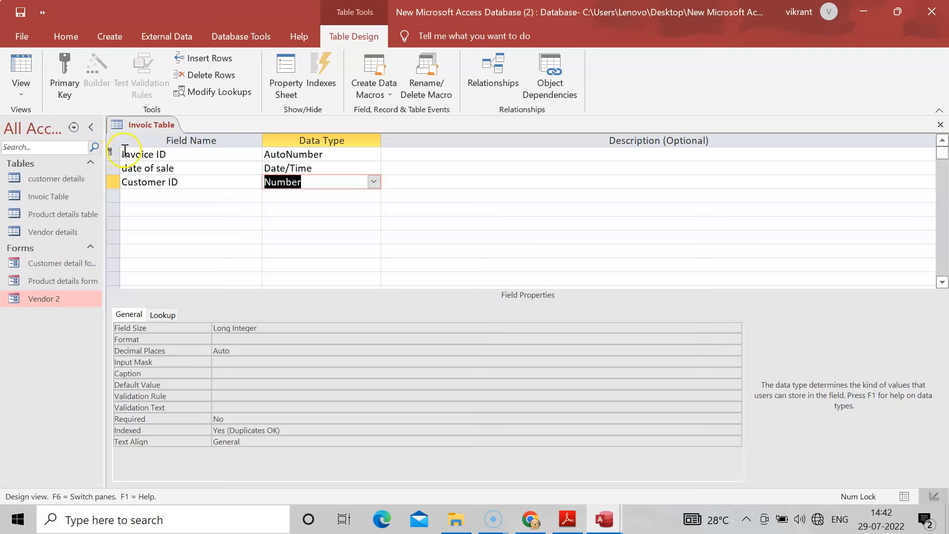
- Show the Invoic Table in Datasheet View and check the date of sale and Customer ID entry cells
left_click(15, 78)
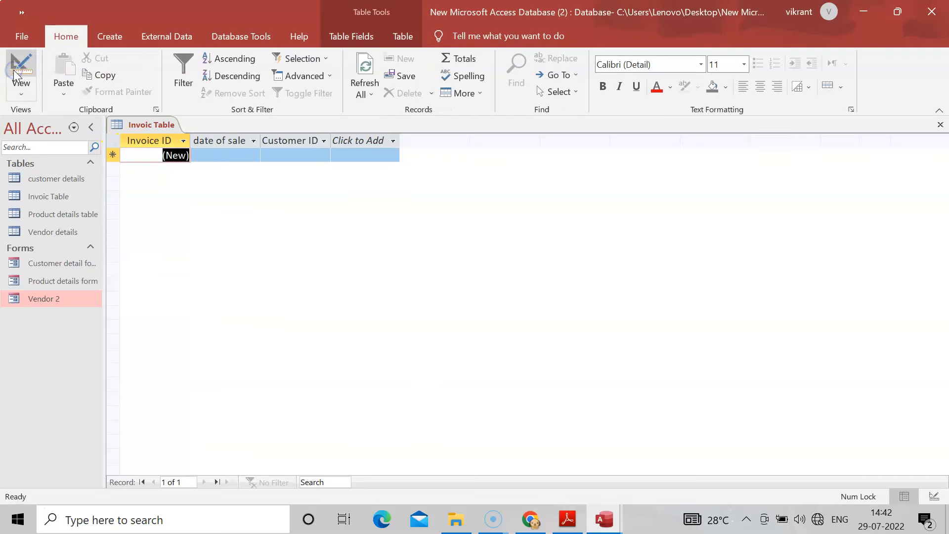
left_click(242, 156)
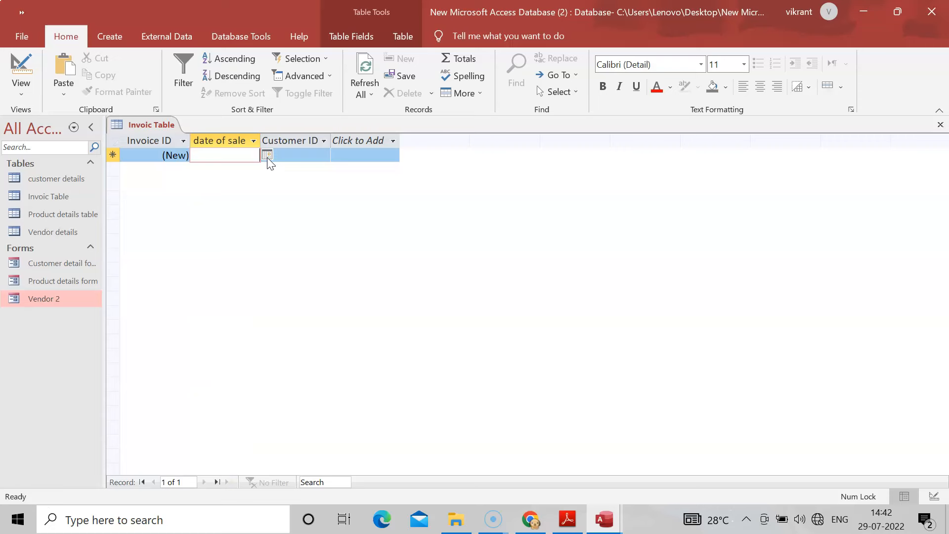
left_click(291, 155)
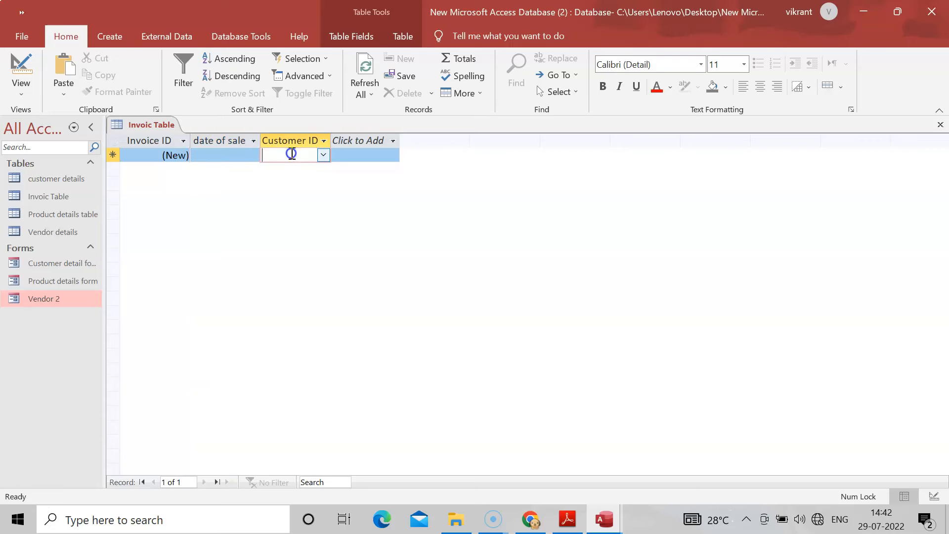
left_click(324, 155)
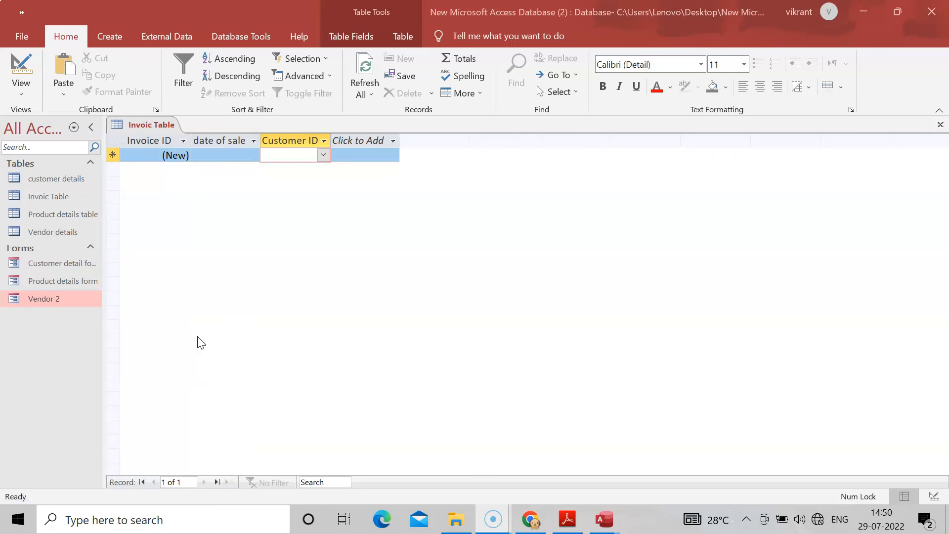
- Create another table in Design View with an "Invoice Detail ID" field of data type AutoNumber
left_click(115, 38)
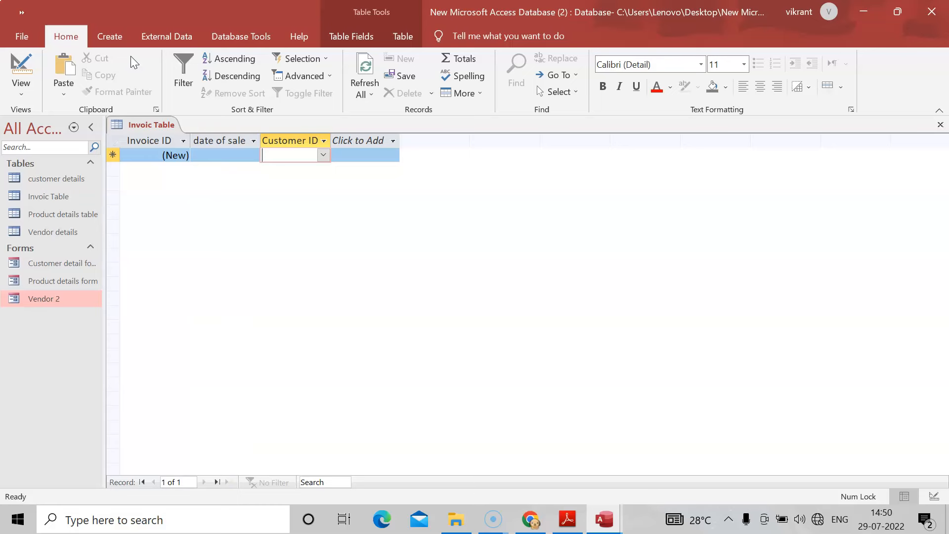
left_click(111, 37)
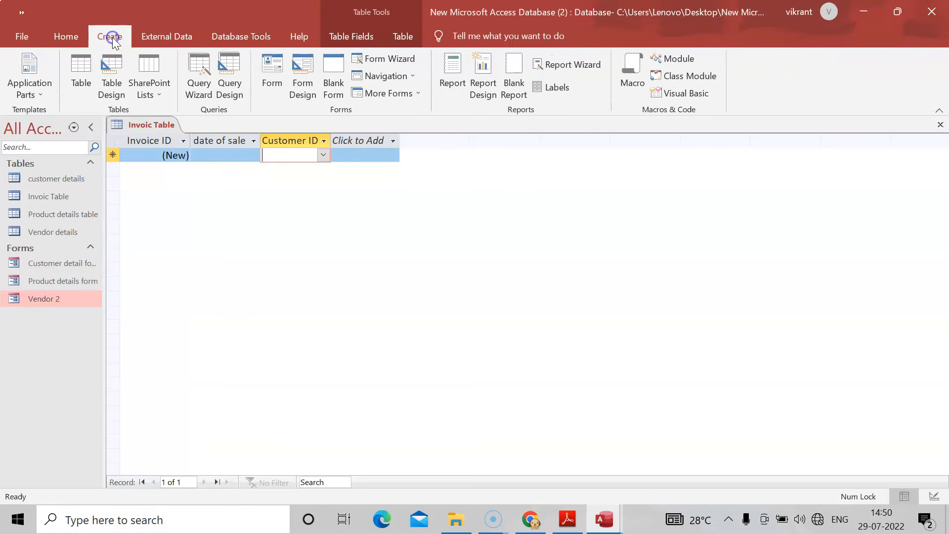
left_click(111, 86)
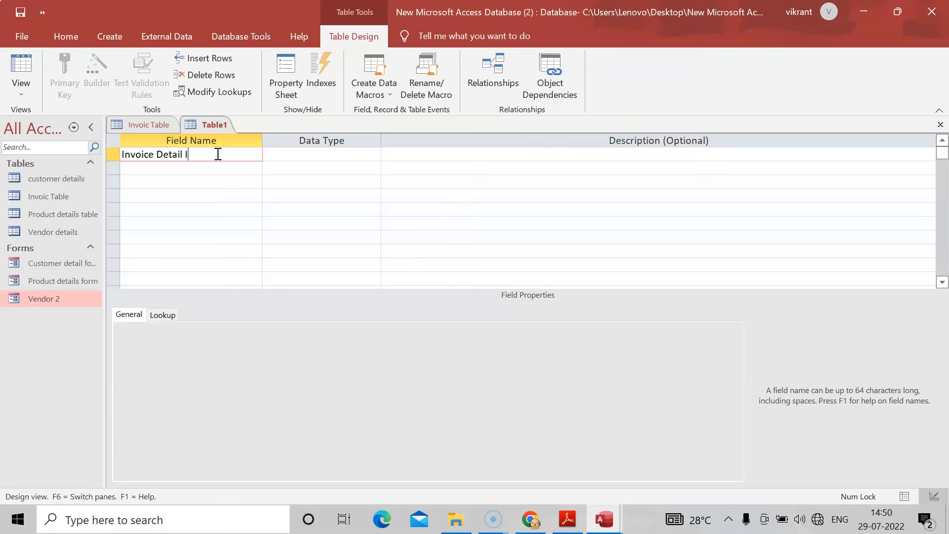
left_click(208, 172)
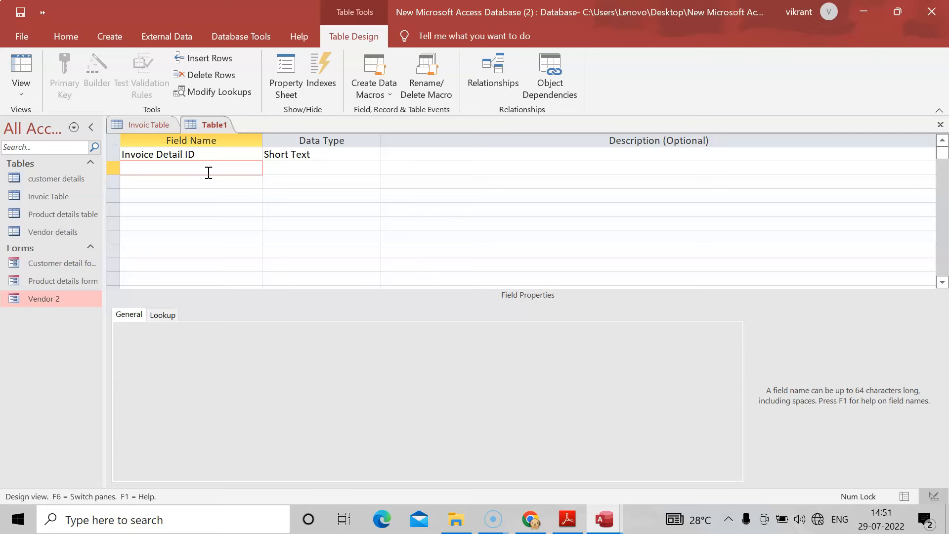
left_click(15, 510)
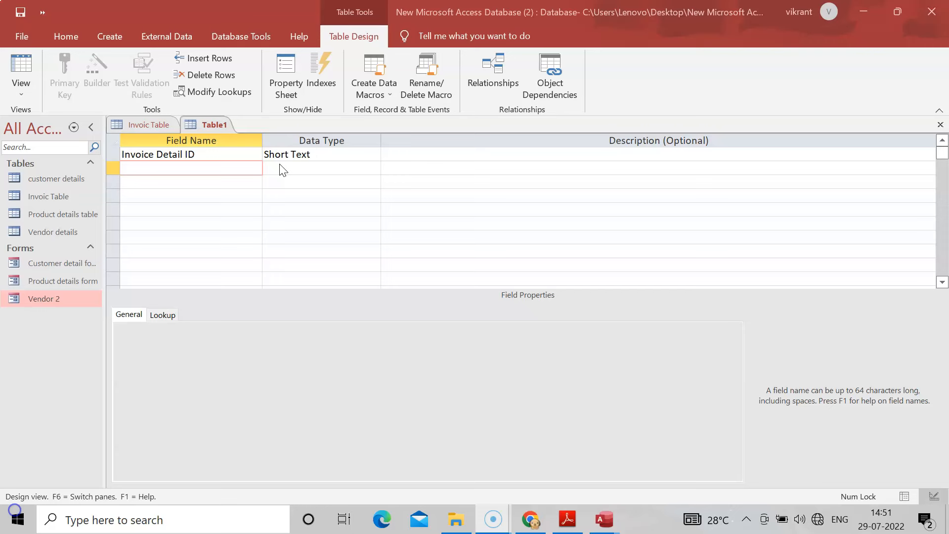
left_click(299, 154)
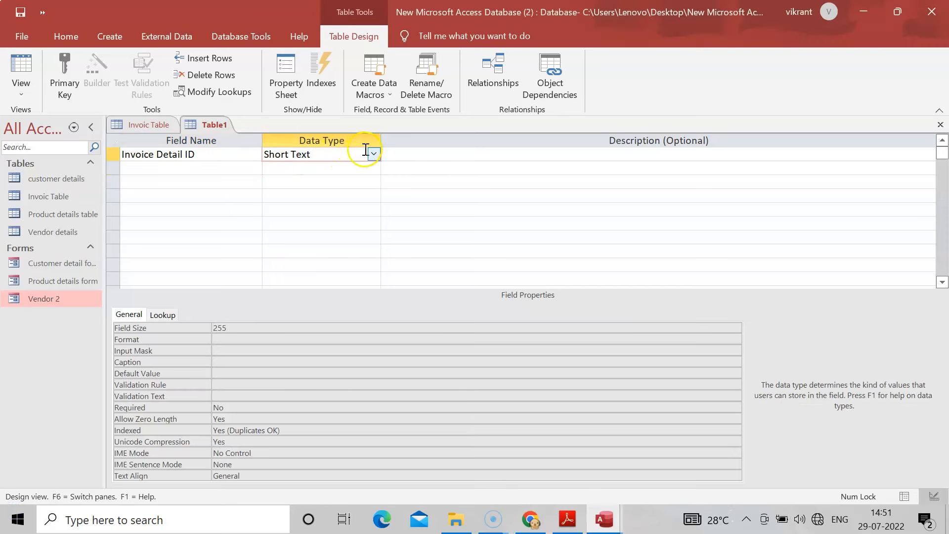
left_click(373, 154)
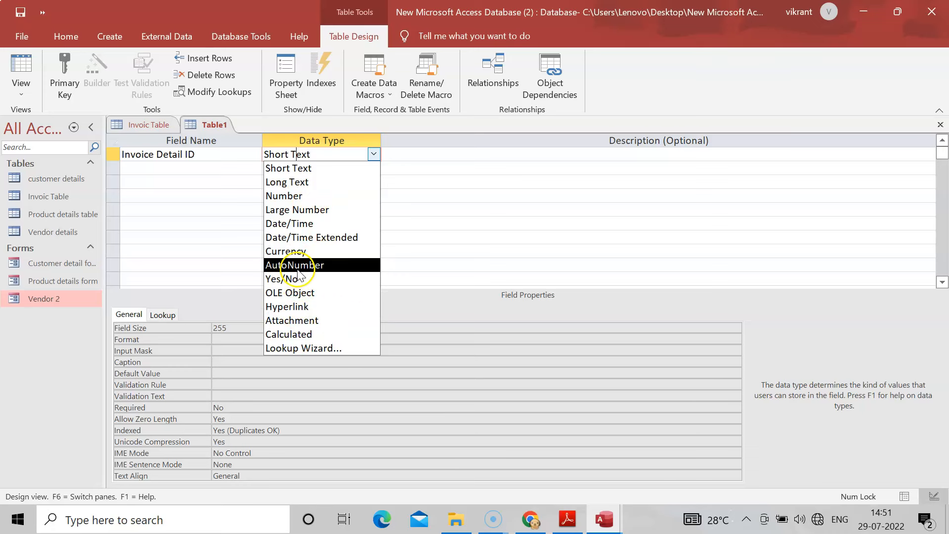
left_click(297, 266)
- Add an "Invoice ID" field to the new table and start the Lookup Wizard for its data type
left_click(191, 172)
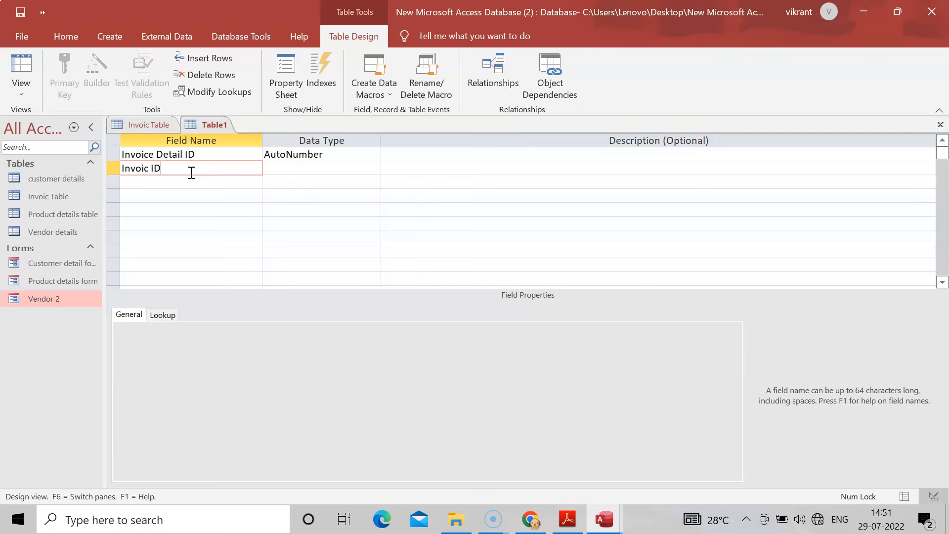
left_click(149, 169)
left_click(275, 168)
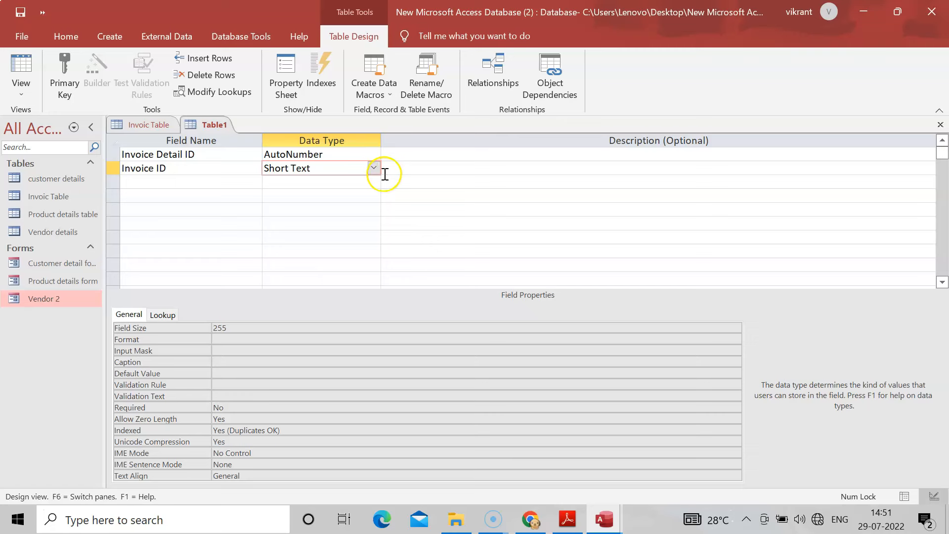
left_click(374, 168)
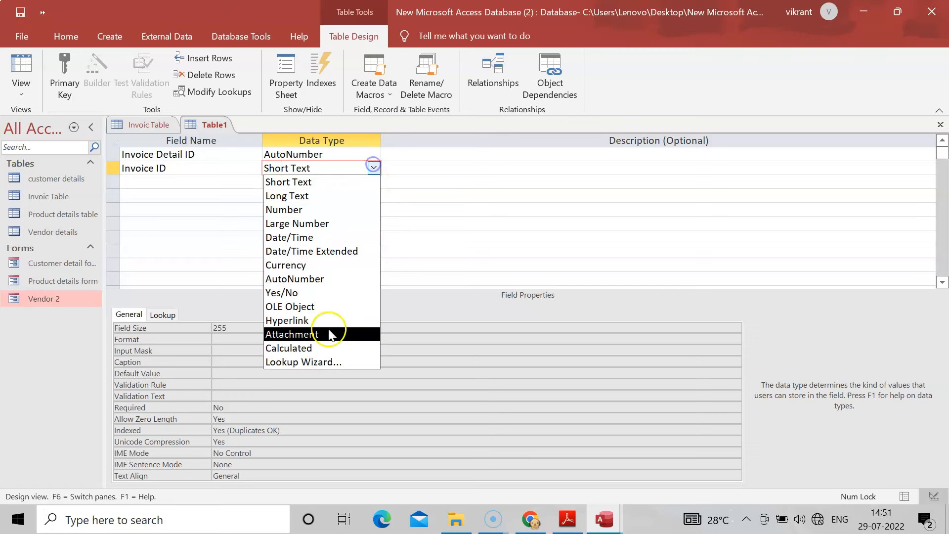
left_click(324, 366)
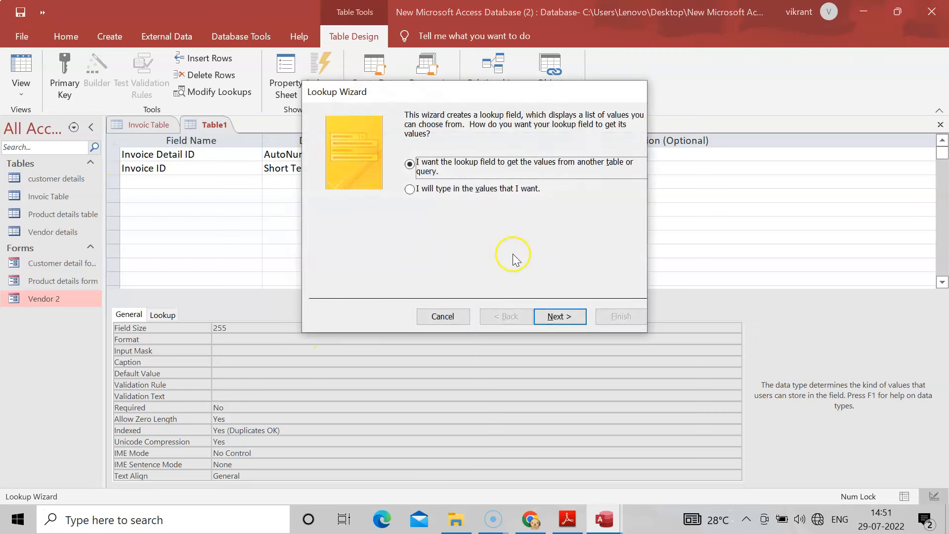
- Set the Invoice ID lookup to get its values from the Invoice ID field of the Invoic Table
left_click(555, 316)
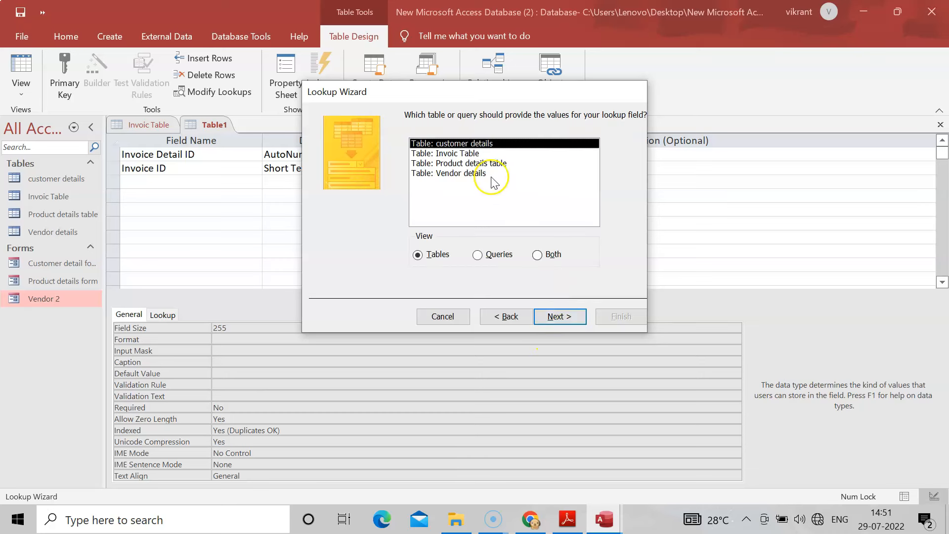
left_click(461, 154)
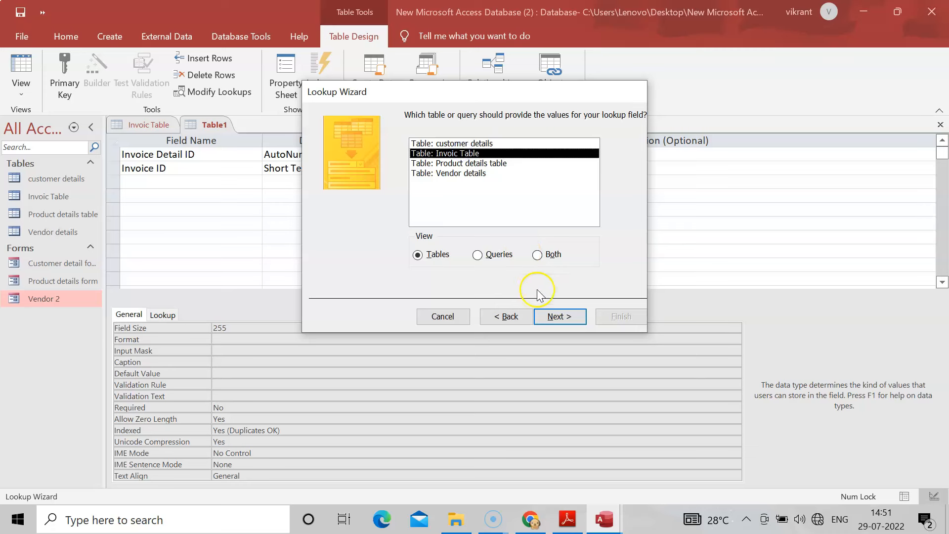
left_click(560, 317)
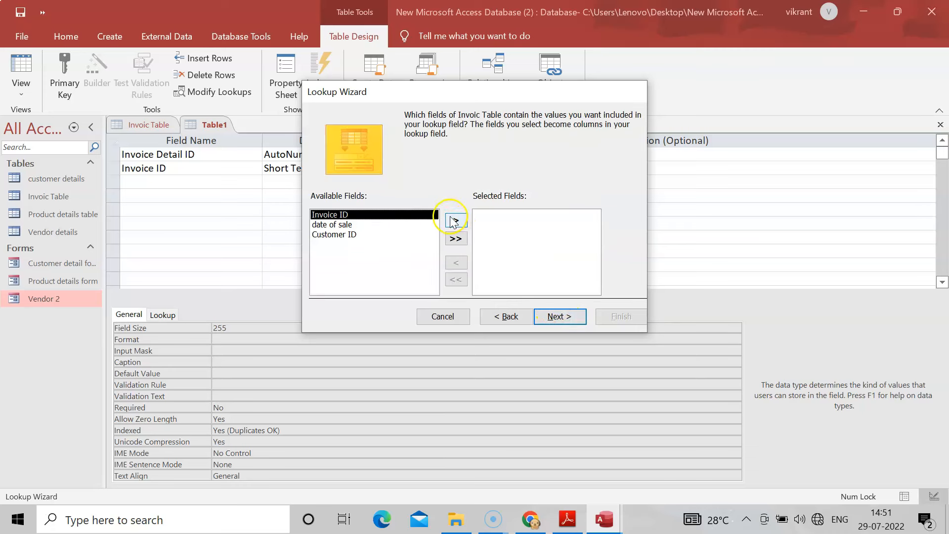
left_click(454, 220)
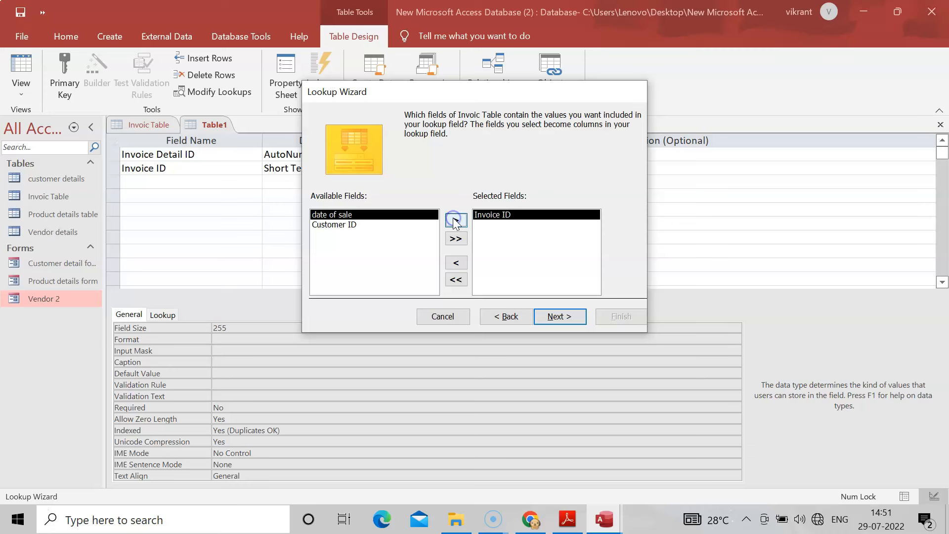
left_click(564, 319)
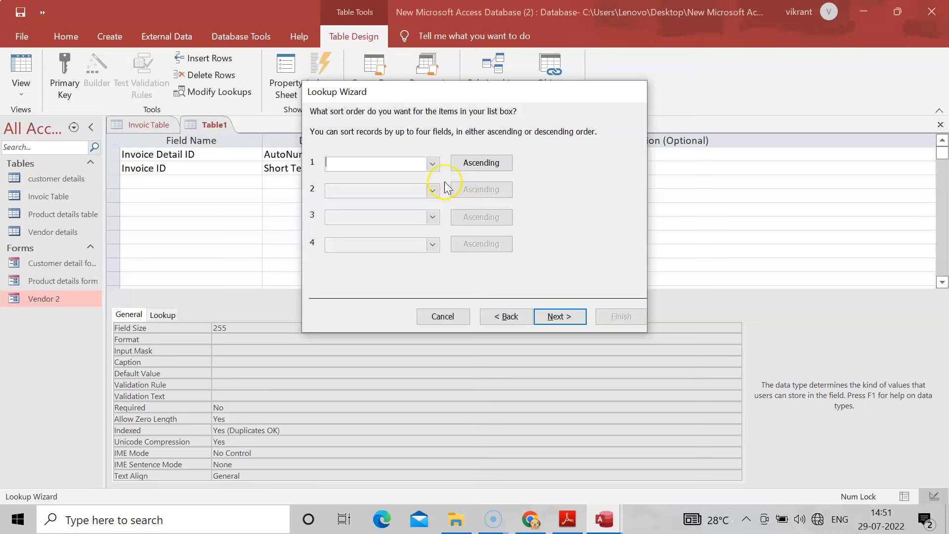
- Sort the Invoice ID lookup list by Invoice ID in ascending order and accept the default column width
left_click(433, 165)
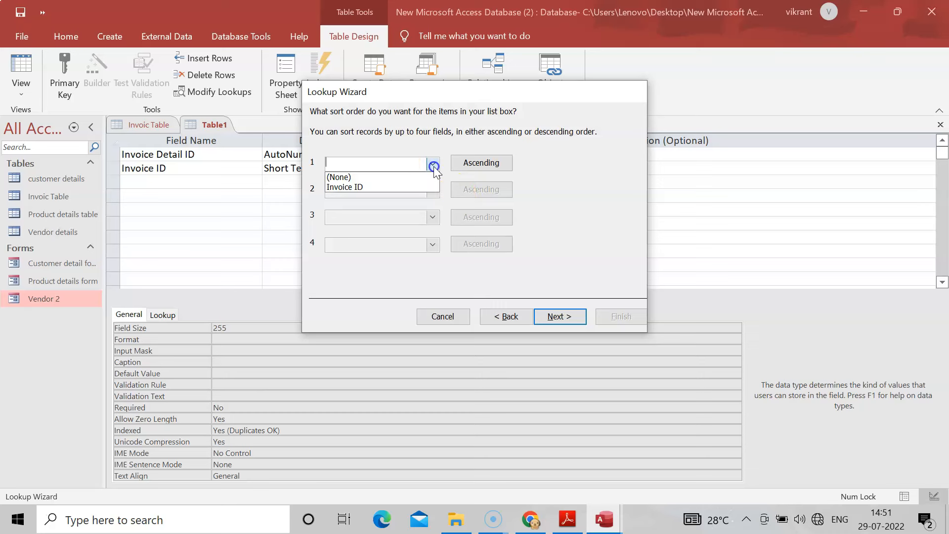
left_click(397, 187)
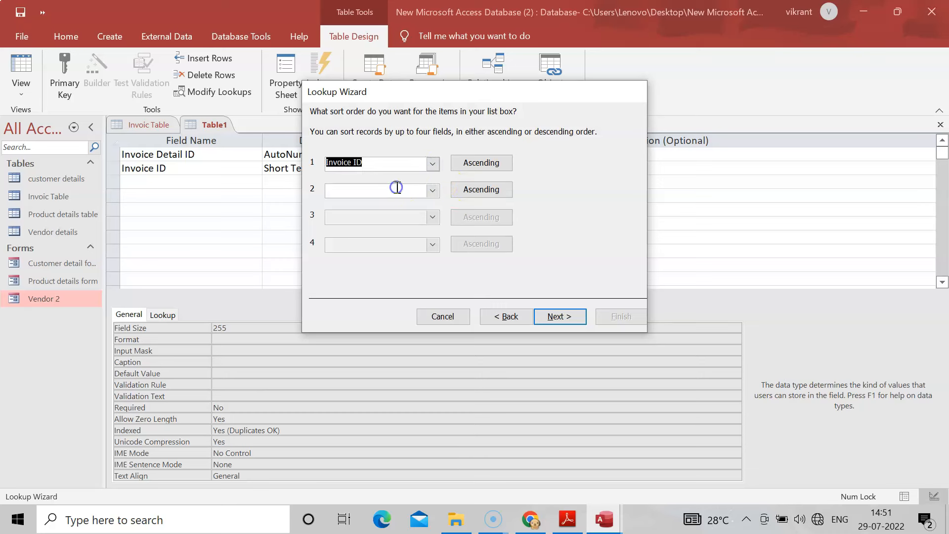
left_click(571, 323)
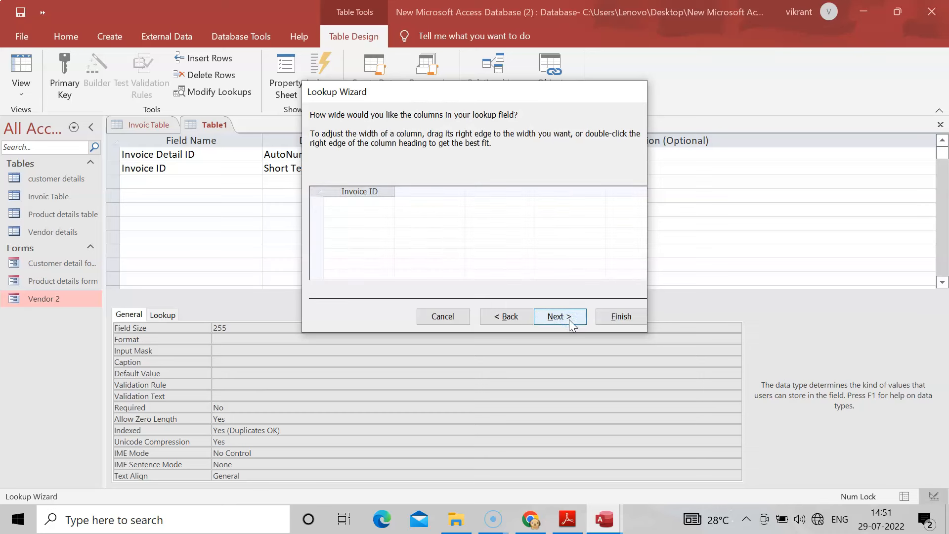
left_click(568, 319)
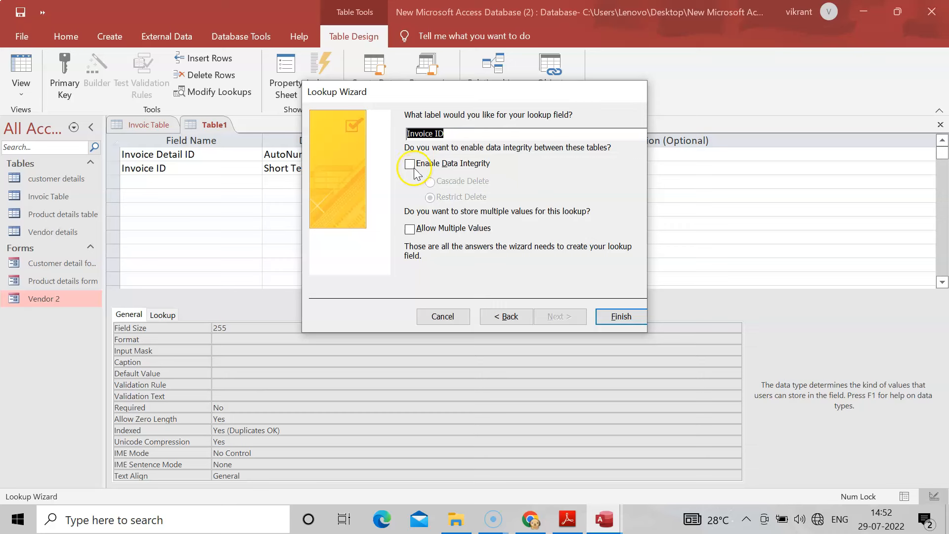
- Enable data integrity with Restrict Delete for the Invoice ID lookup and save the table as "Invoice details" with a primary key
left_click(413, 167)
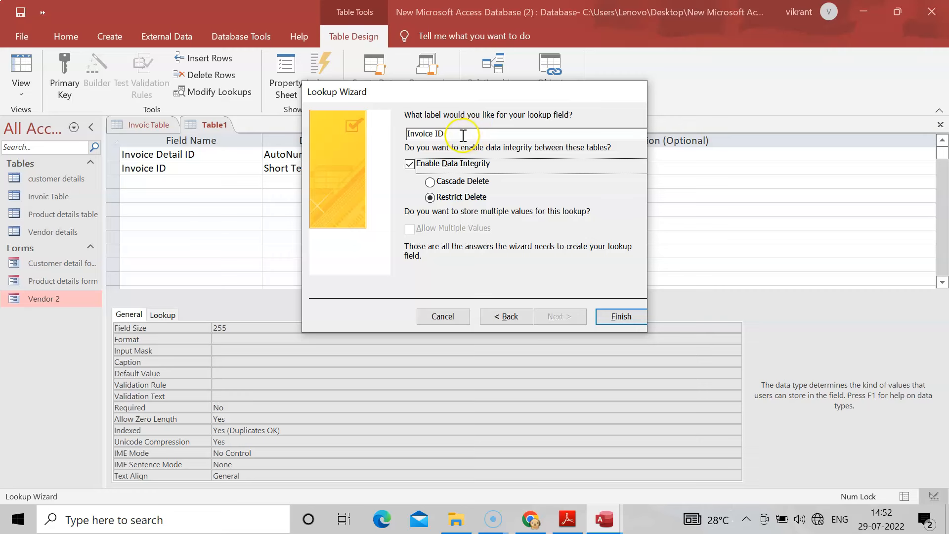
left_click(618, 319)
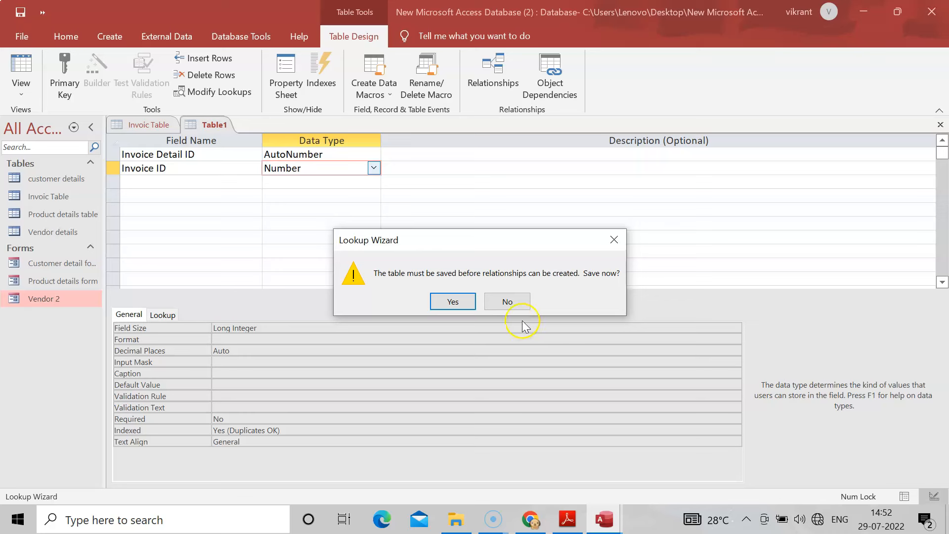
left_click(453, 303)
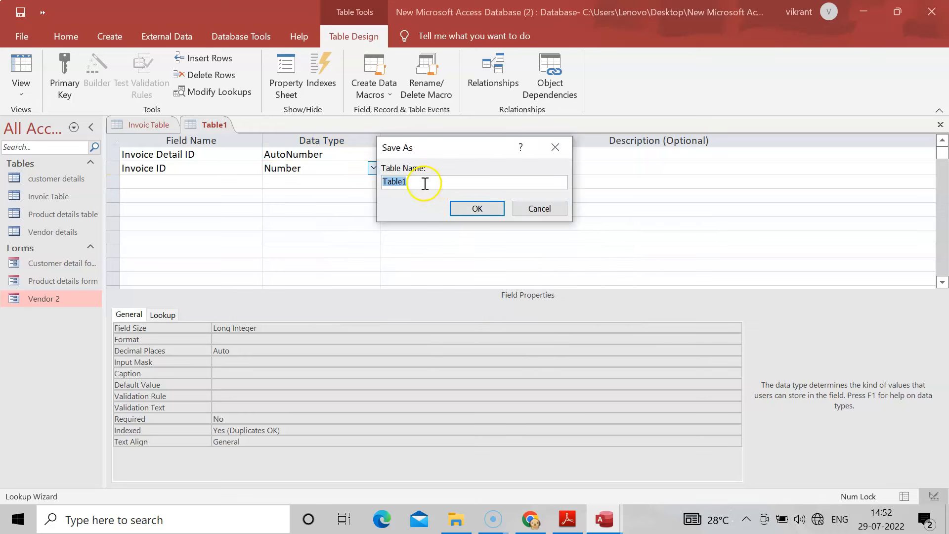
key("BackSpace")
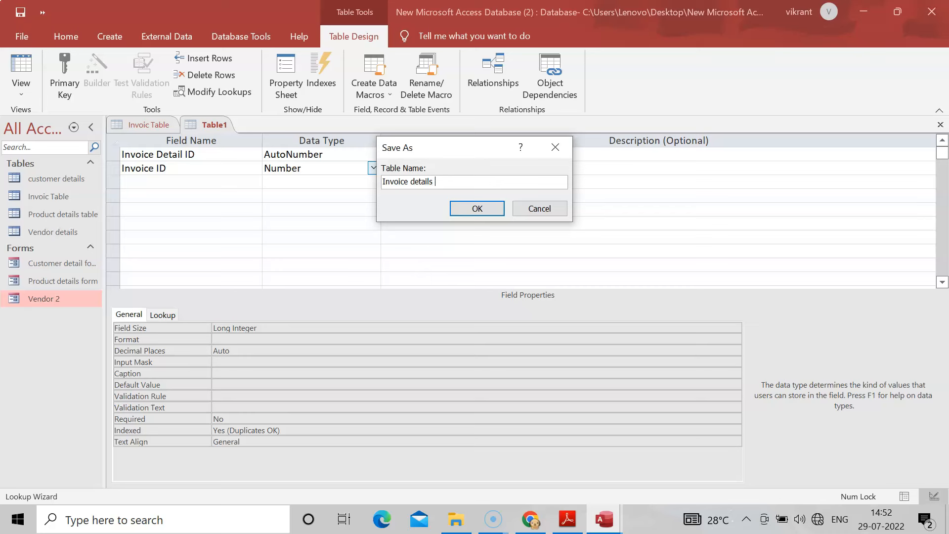
left_click(480, 210)
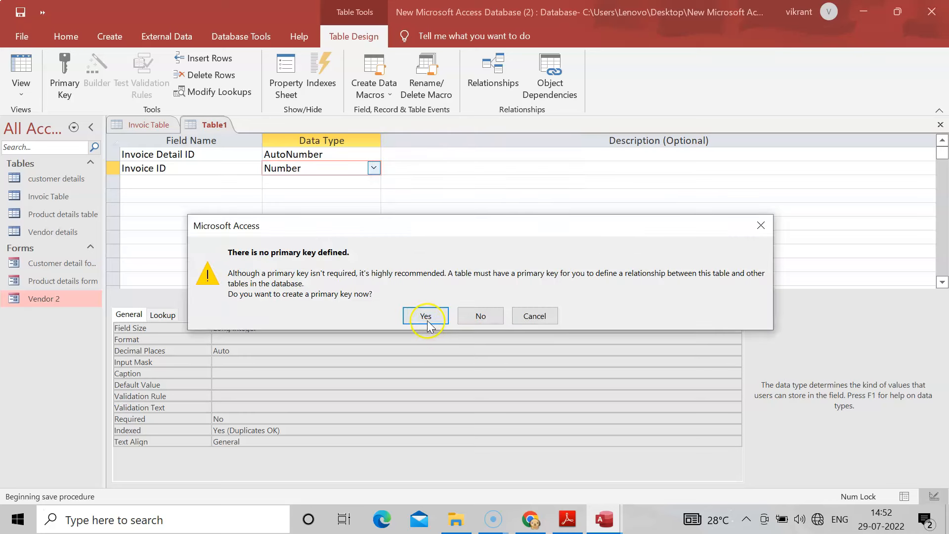
left_click(427, 314)
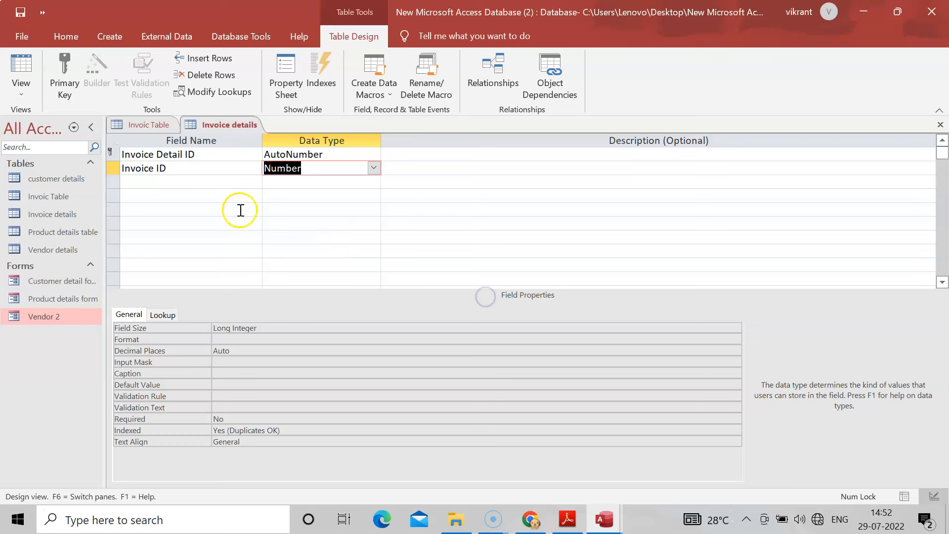
- Add a "Product ID" field below Invoice ID and start the Lookup Wizard for its data type
left_click(179, 185)
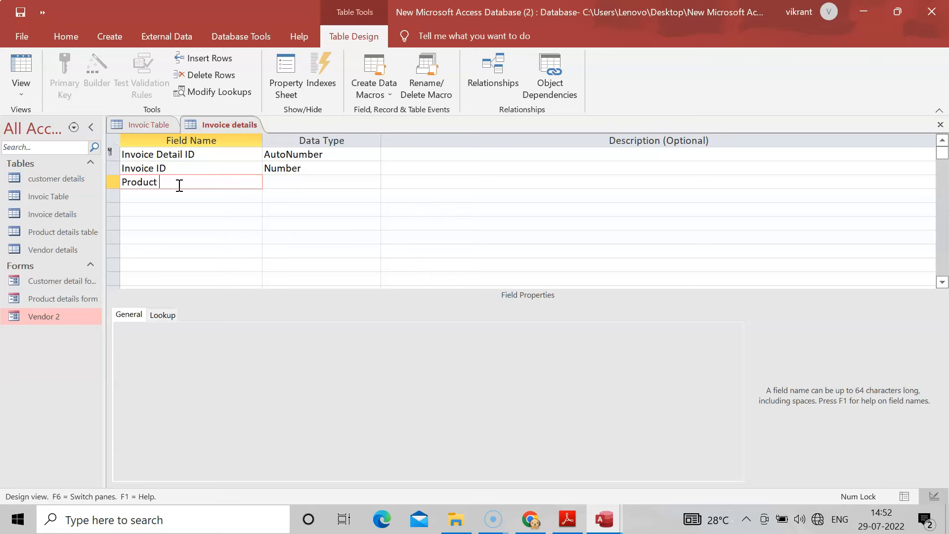
left_click(296, 181)
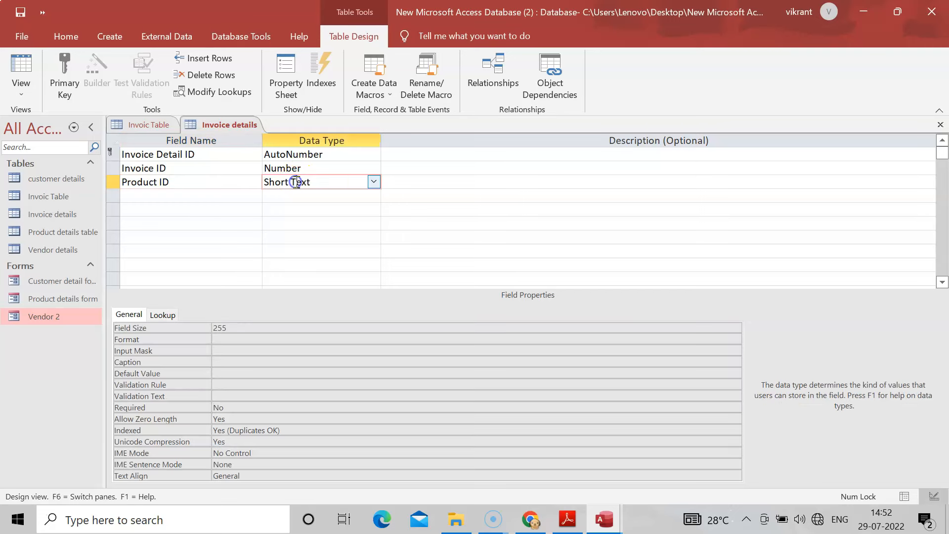
left_click(375, 182)
left_click(336, 377)
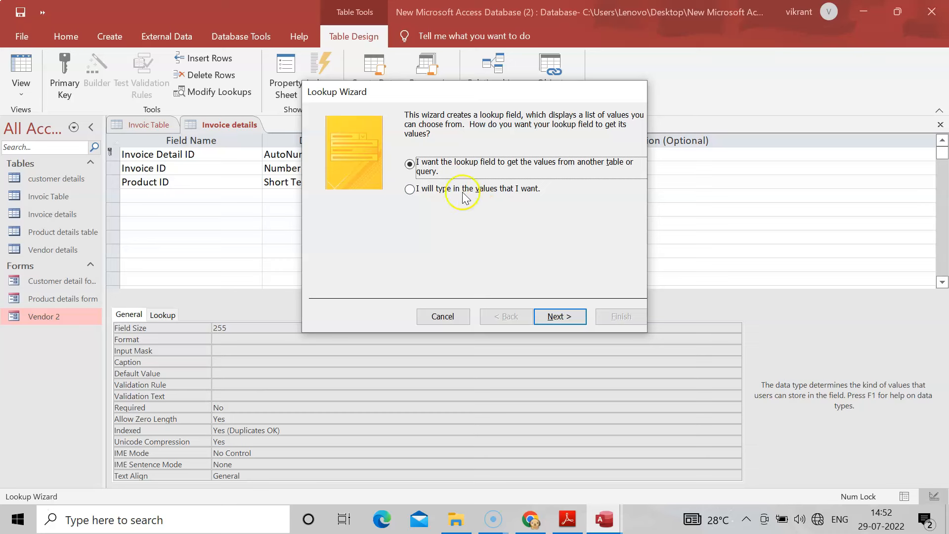
- Set the Product ID lookup to use the Product id and Product Name fields of the Product details table
left_click(562, 316)
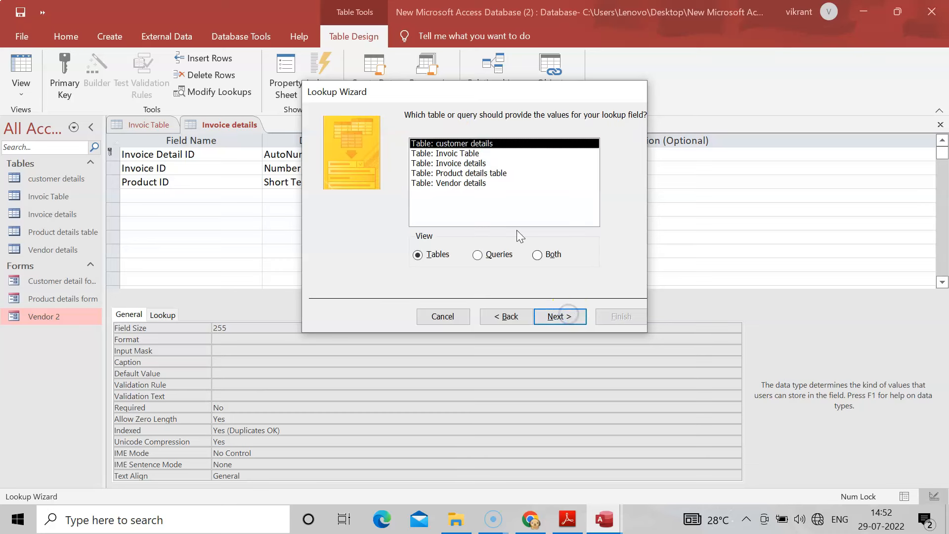
left_click(465, 173)
left_click(557, 317)
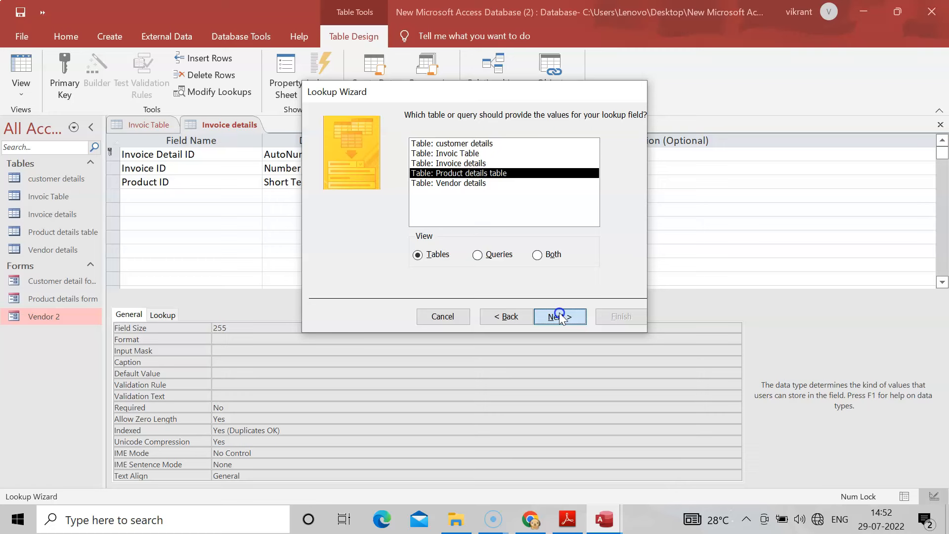
left_click(539, 316)
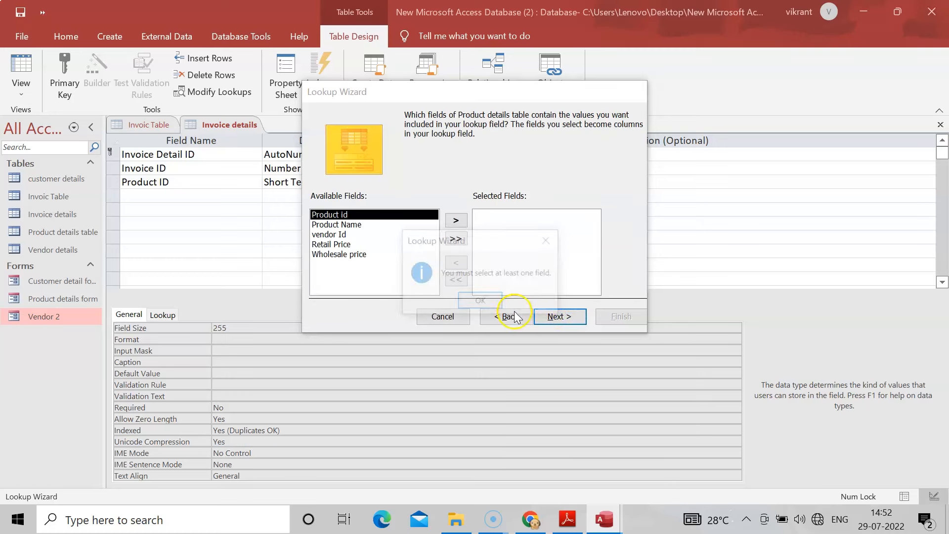
left_click(494, 304)
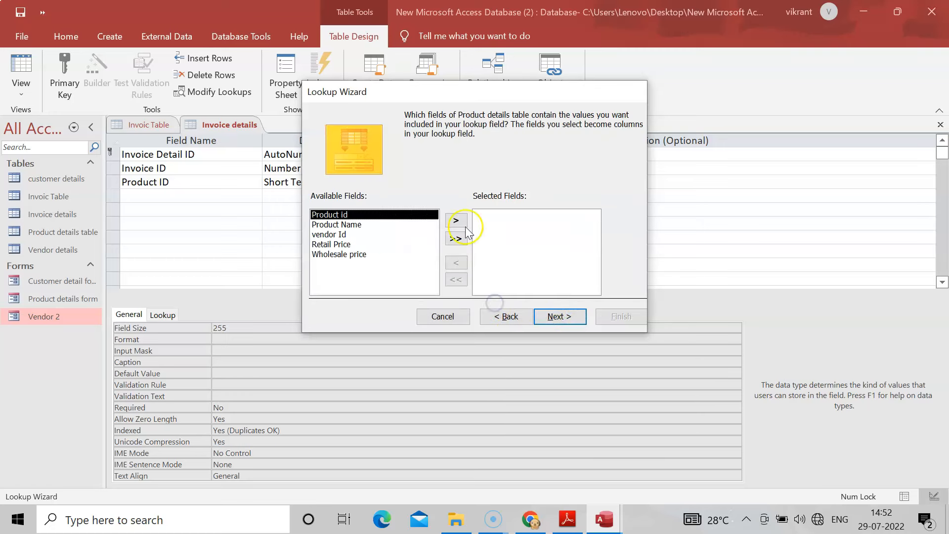
left_click(453, 220)
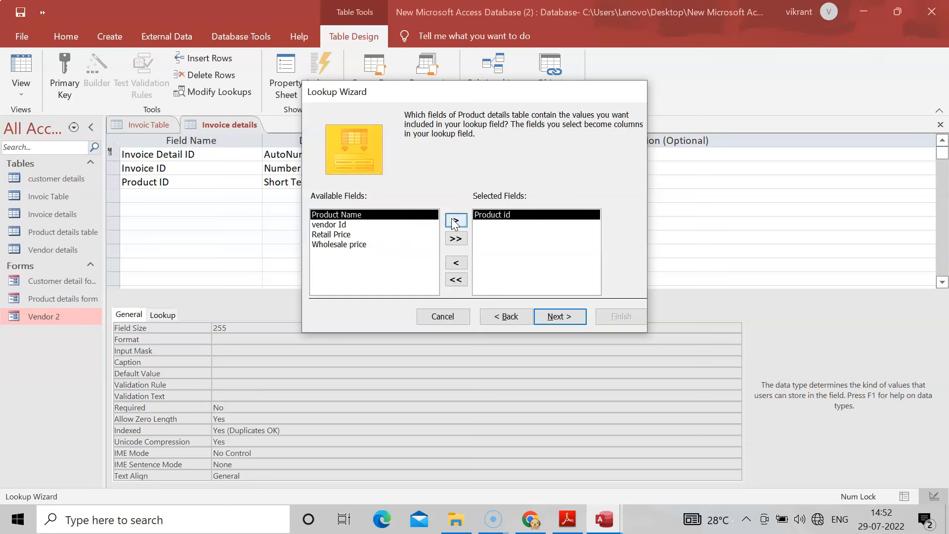
left_click(453, 221)
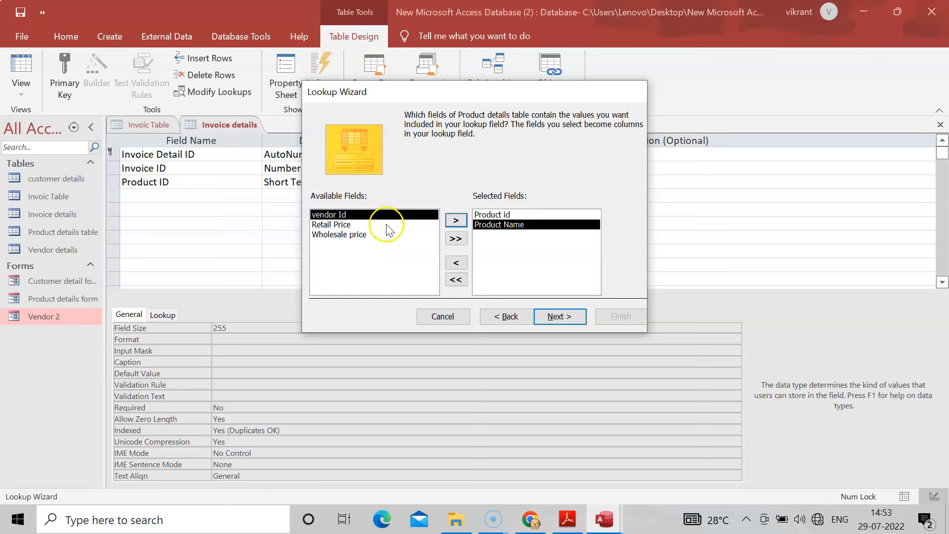
left_click(560, 316)
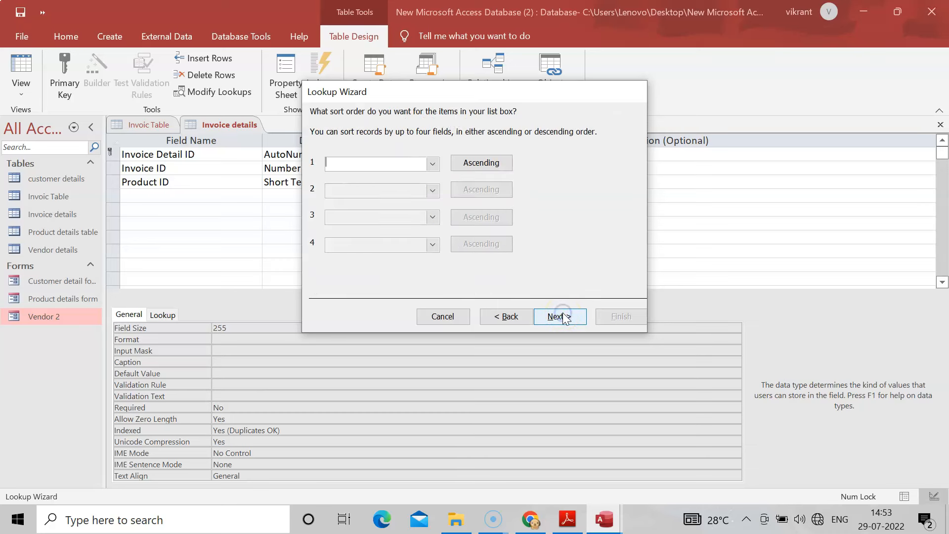
- Sort the Product ID lookup by Product Name in ascending order and keep the key column hidden
left_click(432, 164)
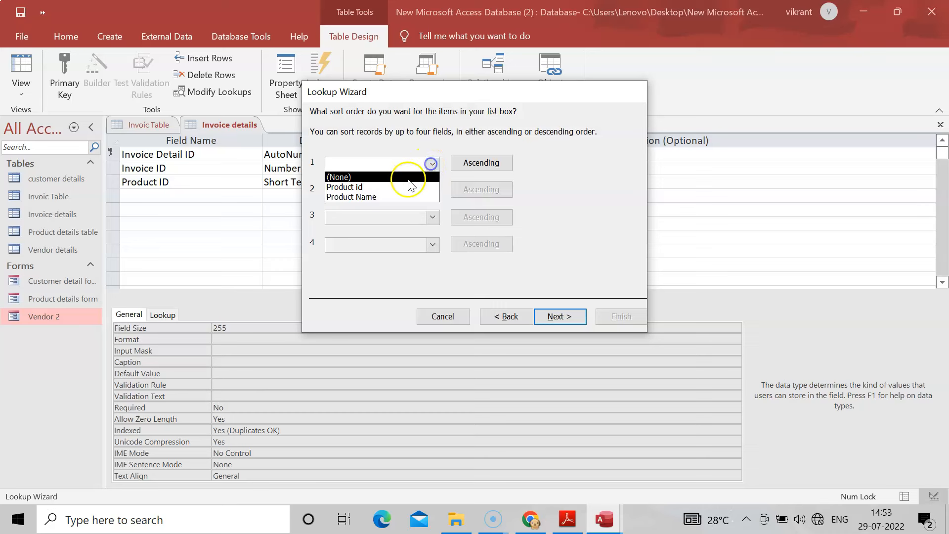
left_click(396, 197)
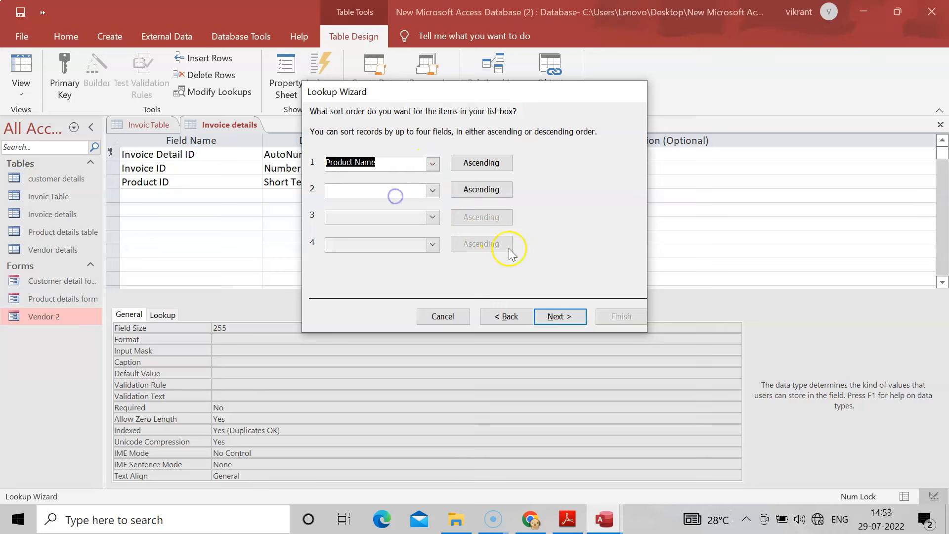
left_click(558, 317)
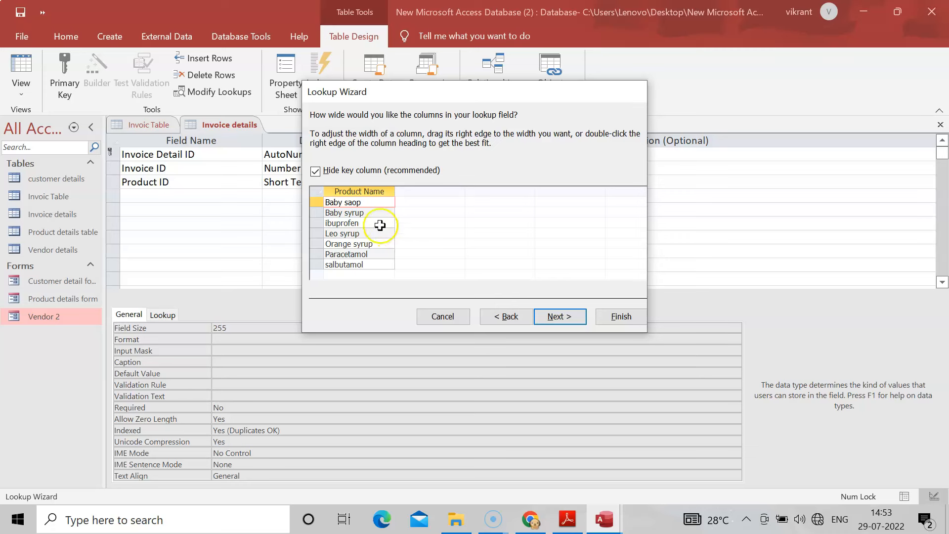
left_click(315, 171)
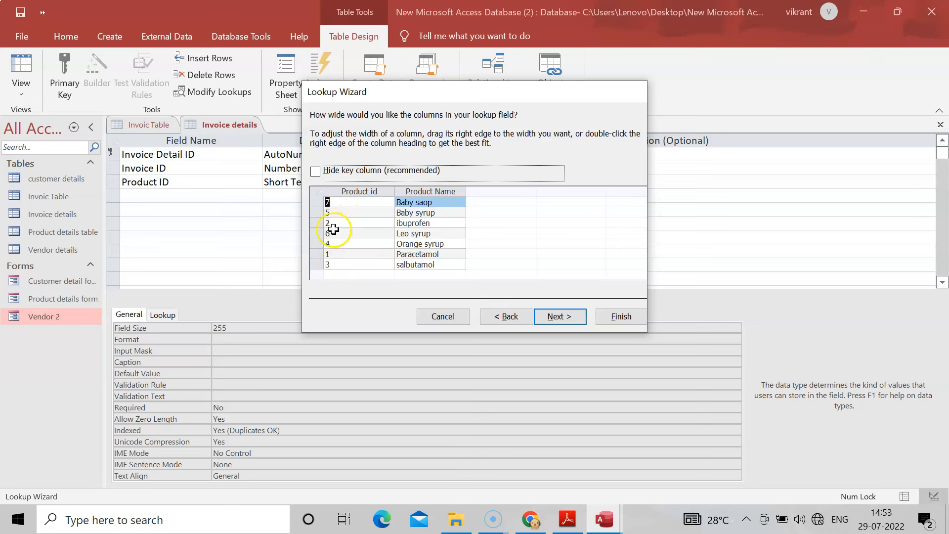
left_click(316, 172)
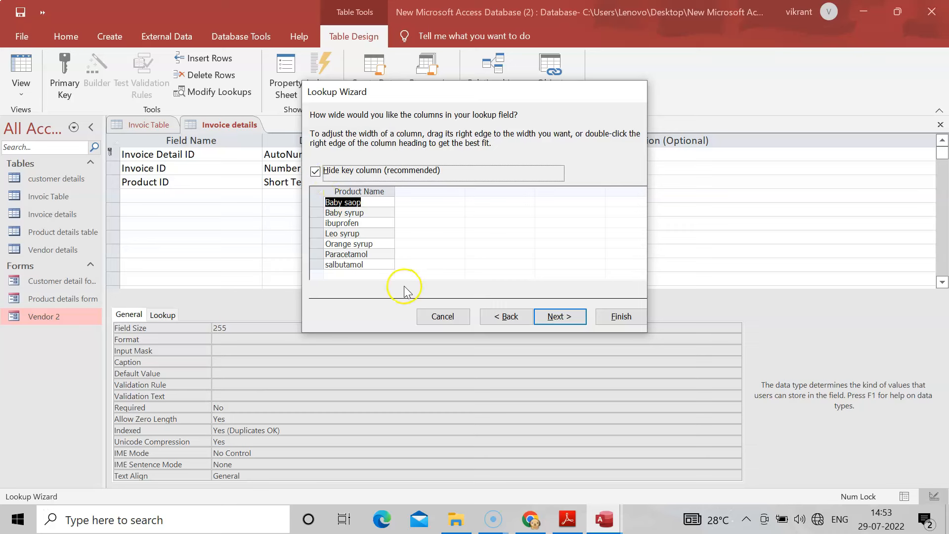
left_click(569, 319)
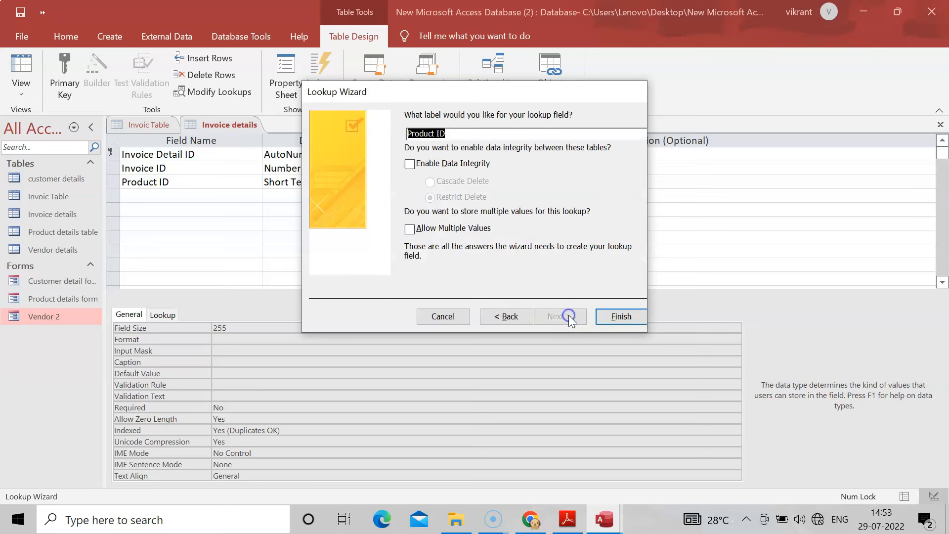
- Enable data integrity with Restrict Delete for the Product ID lookup, finish the wizard and save the table
left_click(621, 319)
left_click(416, 164)
left_click(613, 315)
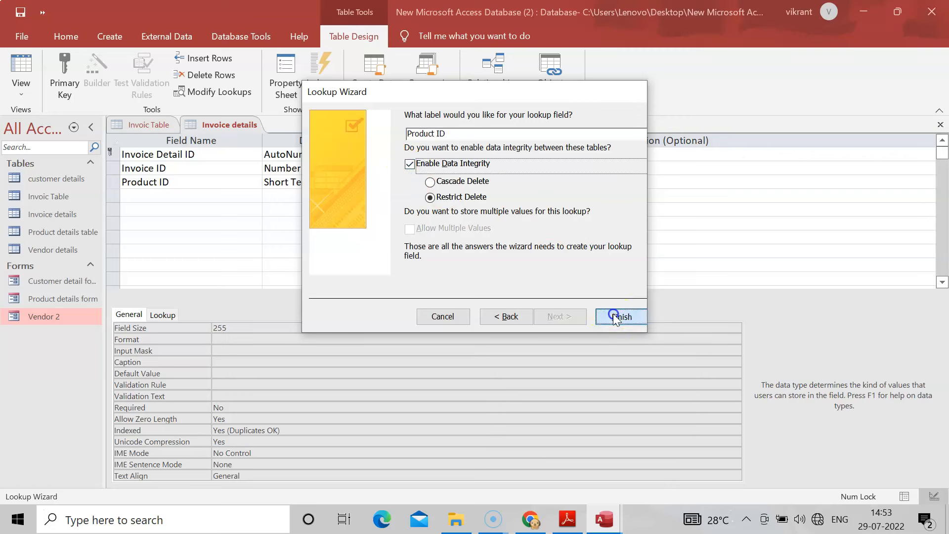
left_click(451, 301)
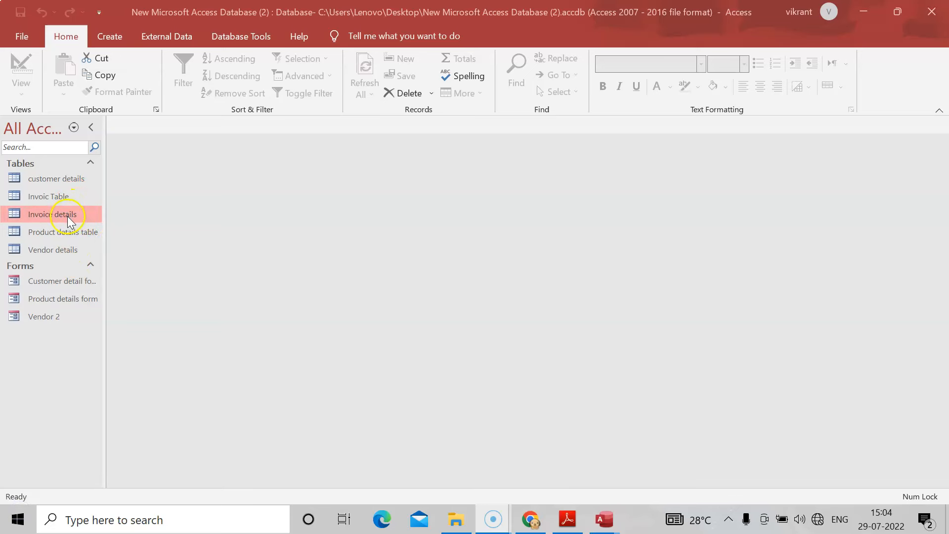
- Open the Invoice details table and switch it to Design View
double_click(68, 216)
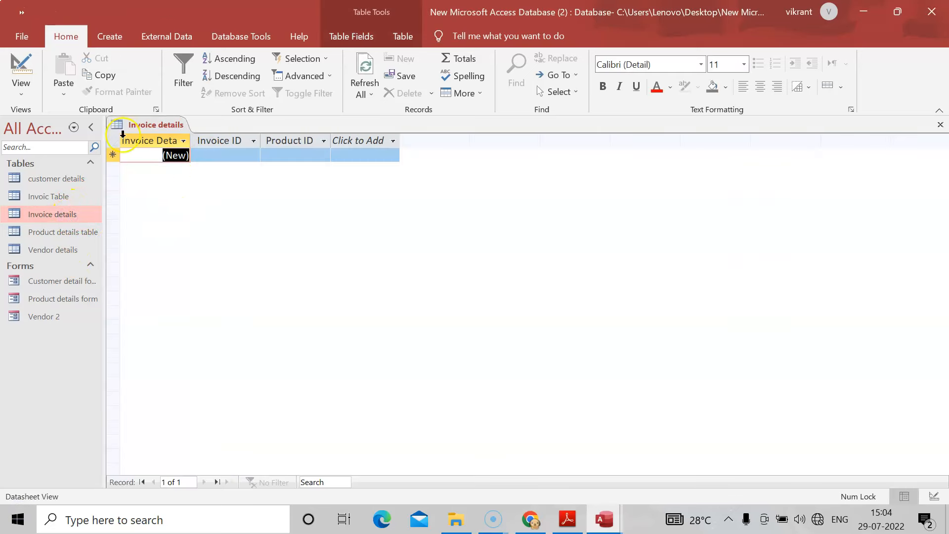
left_click(20, 68)
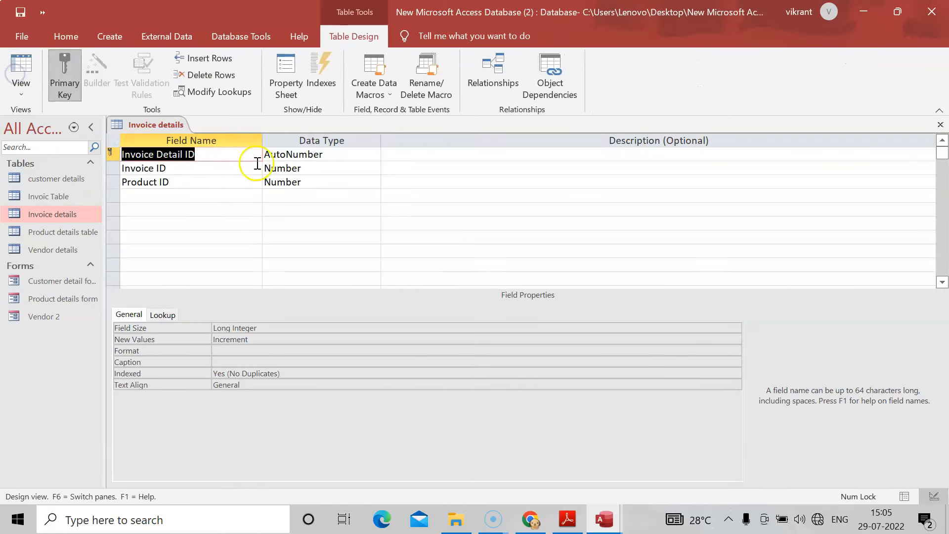
- Add a Quantity field with the Number data type to the Invoice details table, then save and close it
left_click(192, 198)
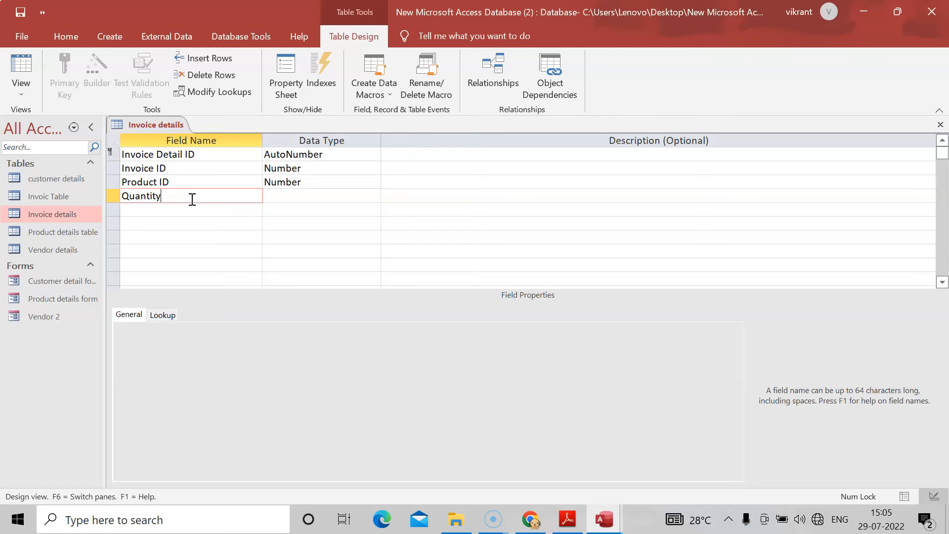
left_click(294, 201)
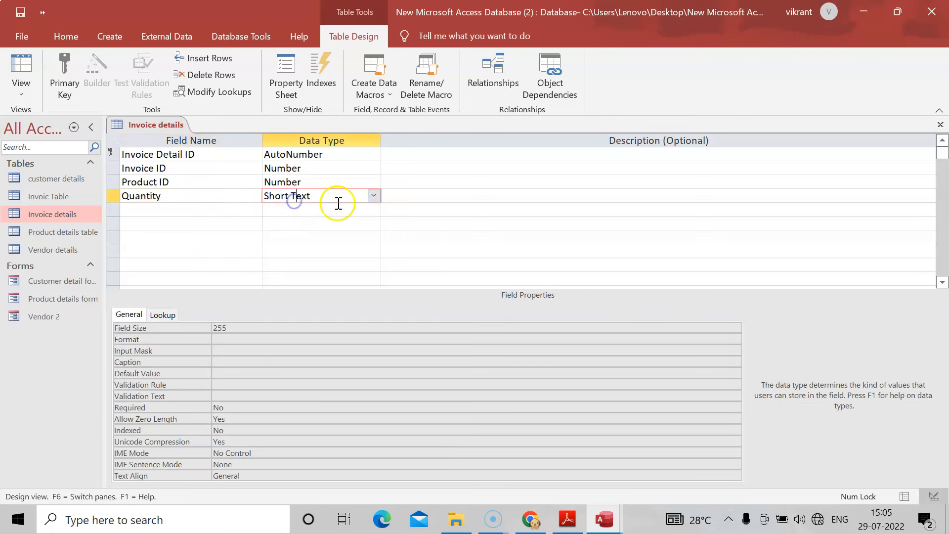
left_click(373, 196)
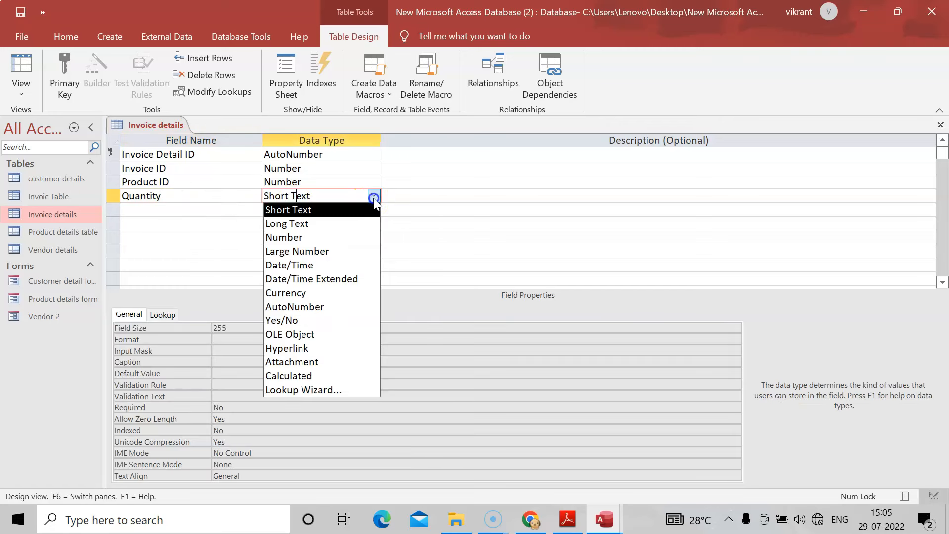
left_click(358, 240)
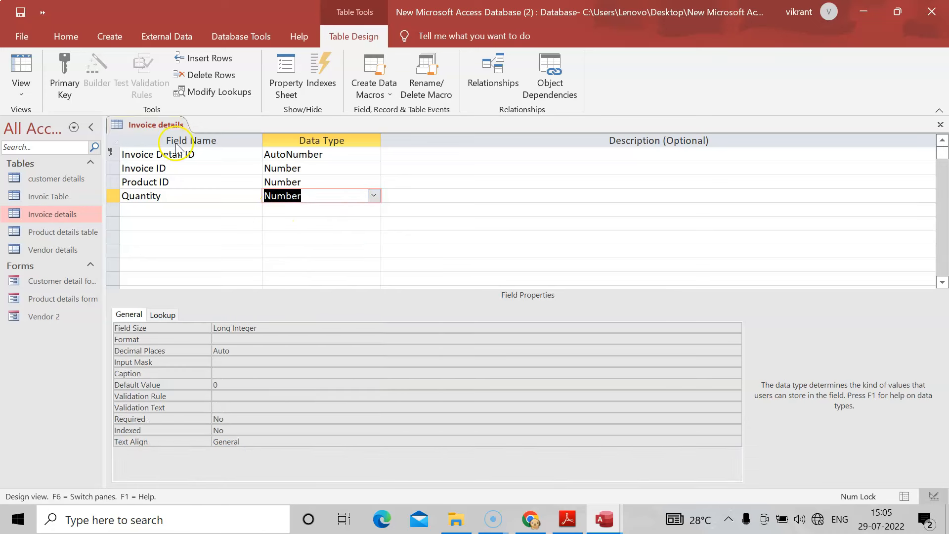
right_click(146, 125)
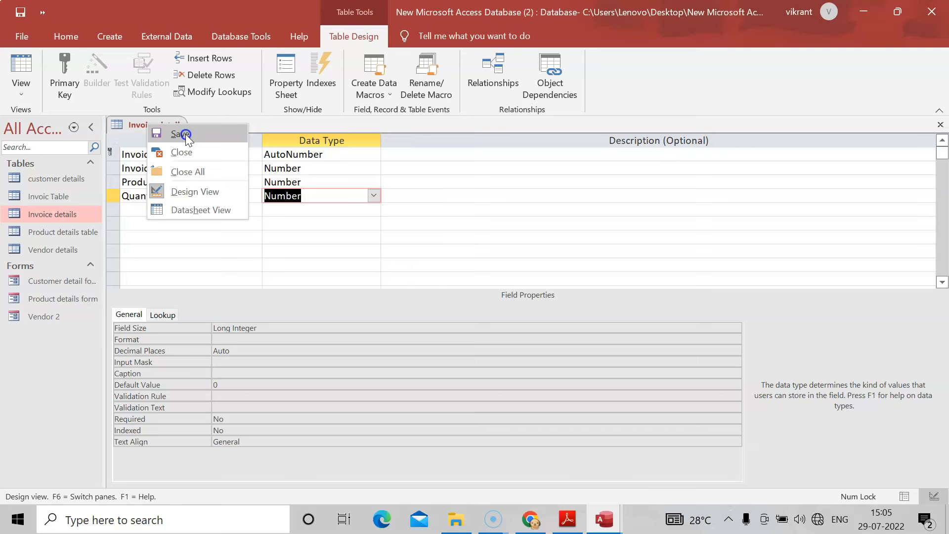
left_click(181, 134)
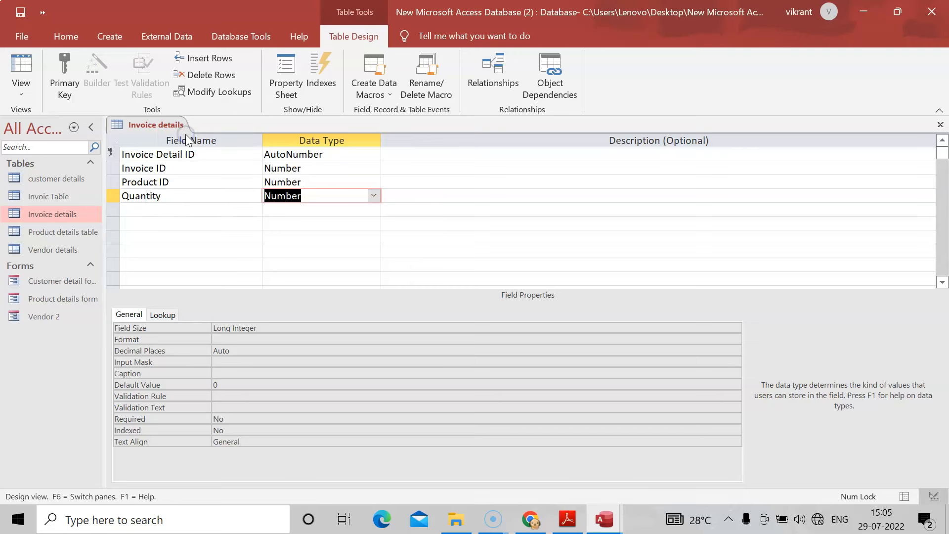
left_click(941, 126)
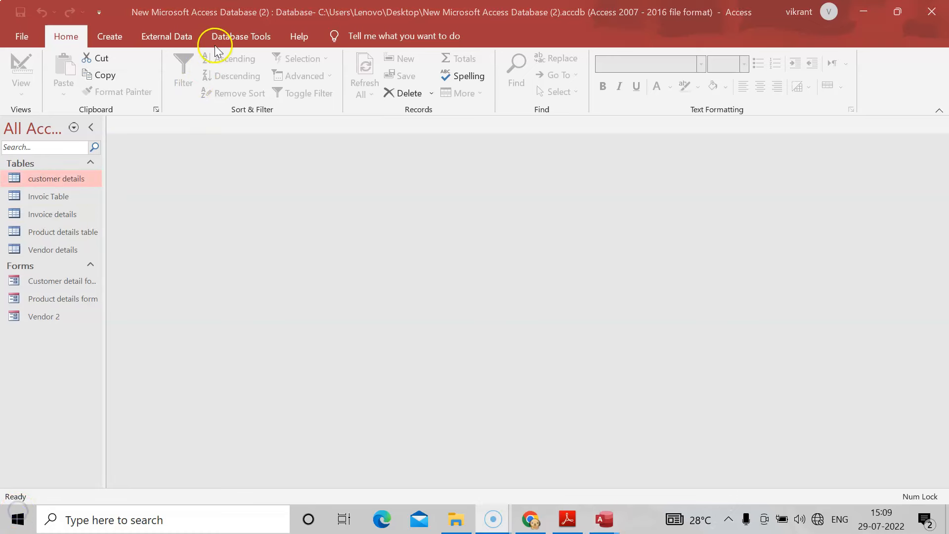
- Open the Relationships window for the database
left_click(235, 38)
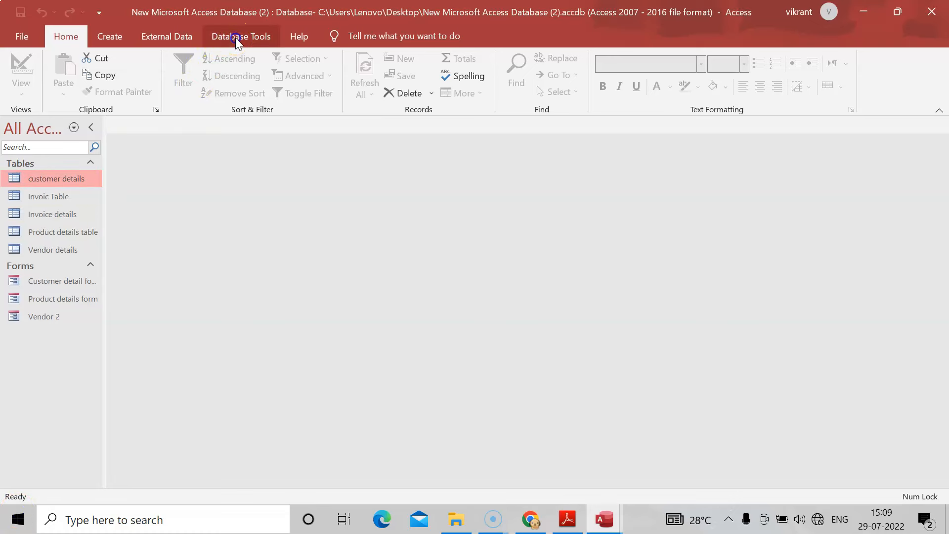
left_click(258, 37)
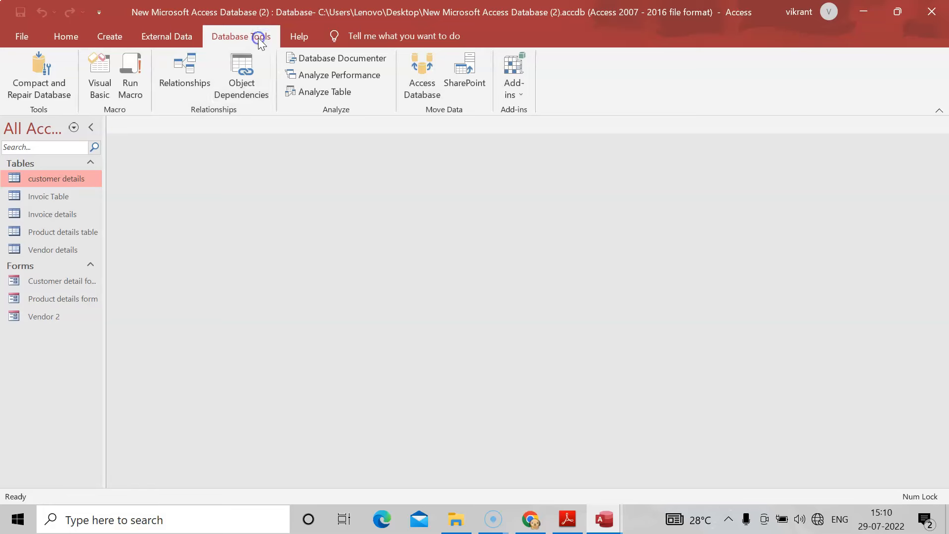
left_click(194, 74)
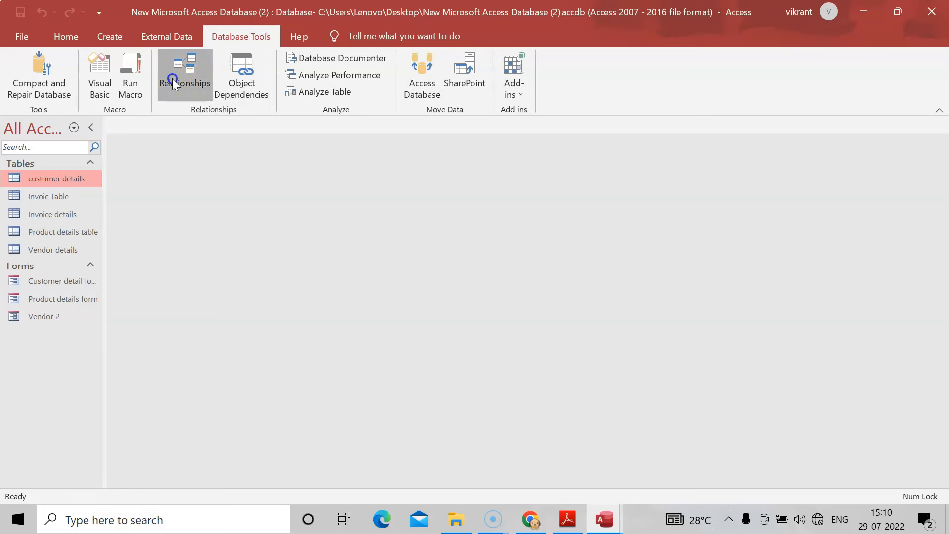
left_click(172, 80)
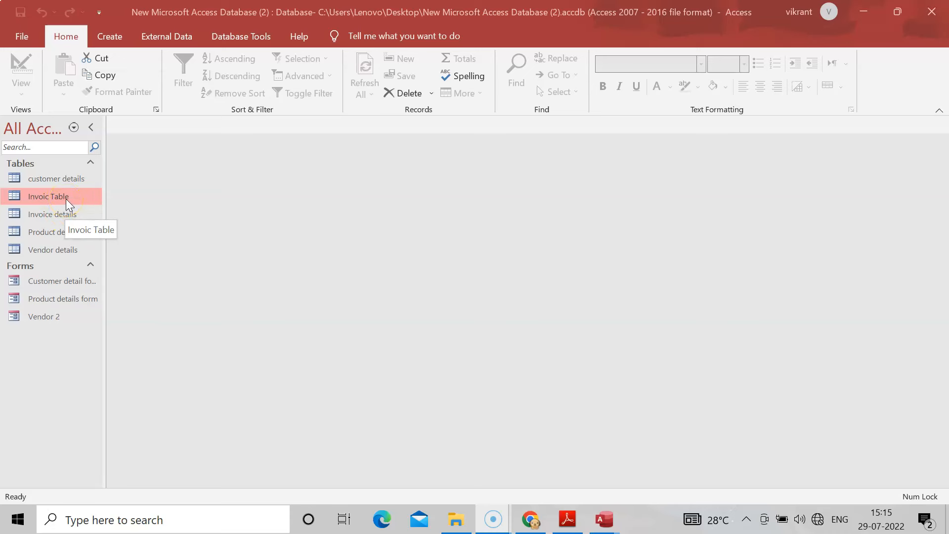
- Start the Form Wizard for the Invoic Table and include its Invoice ID, date of sale and Customer ID fields
left_click(115, 35)
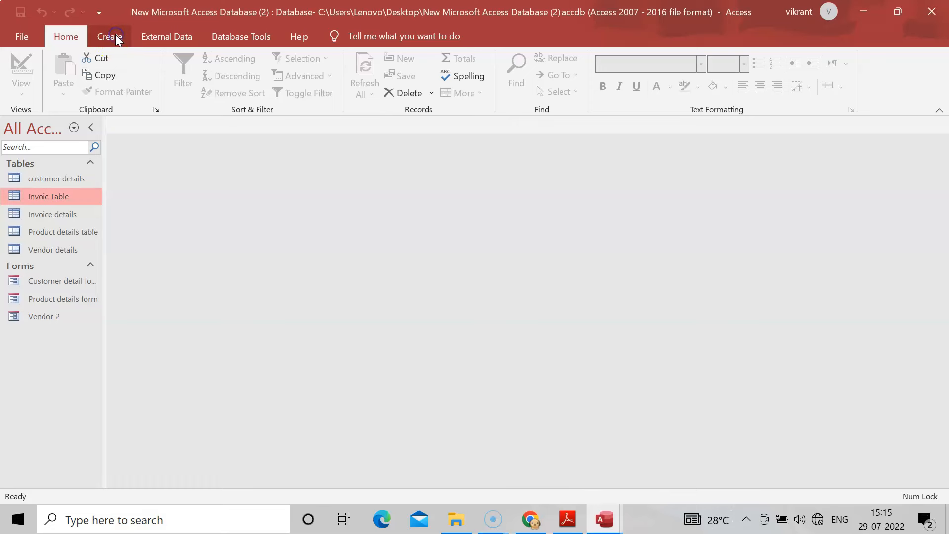
left_click(111, 37)
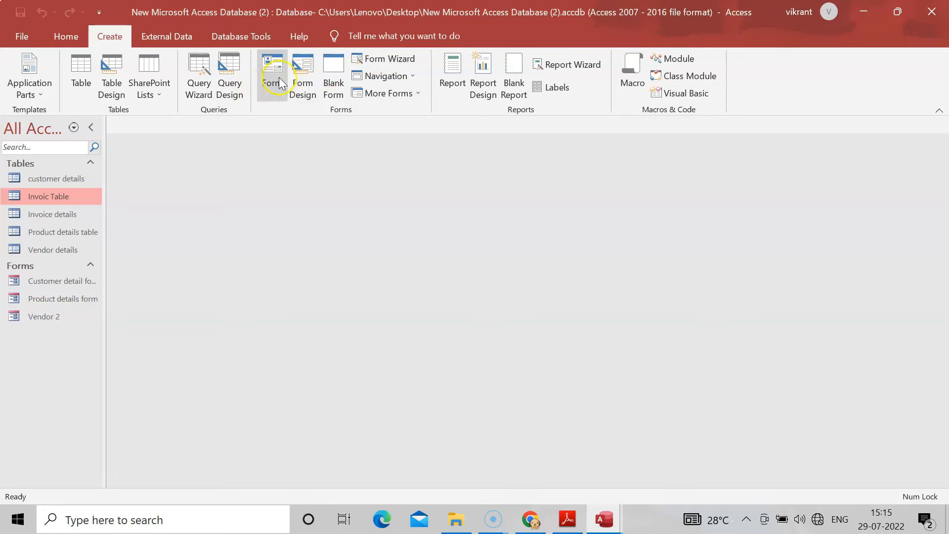
left_click(384, 65)
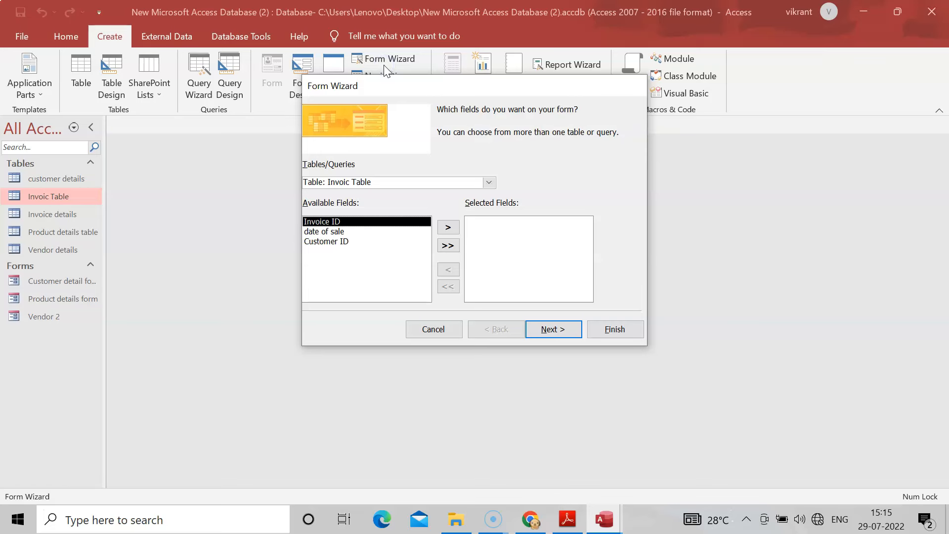
left_click(448, 228)
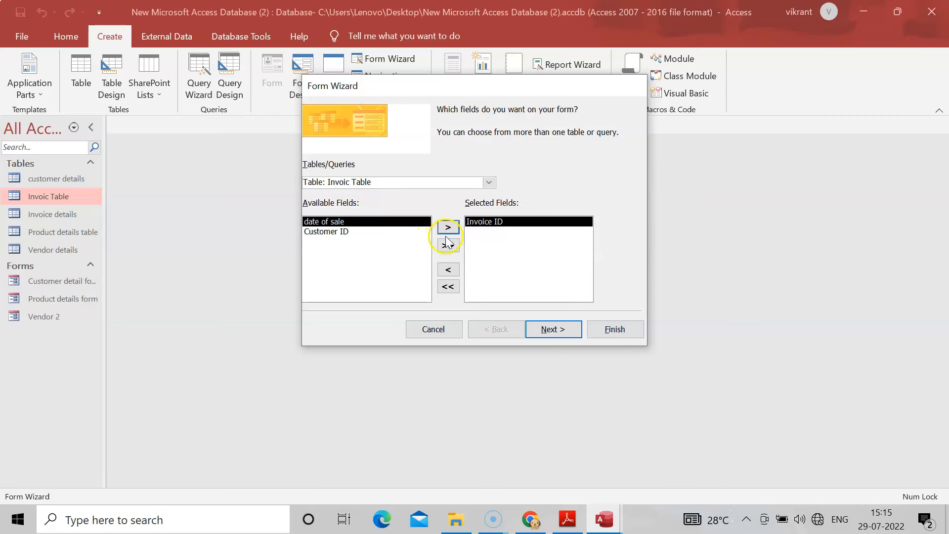
left_click(448, 228)
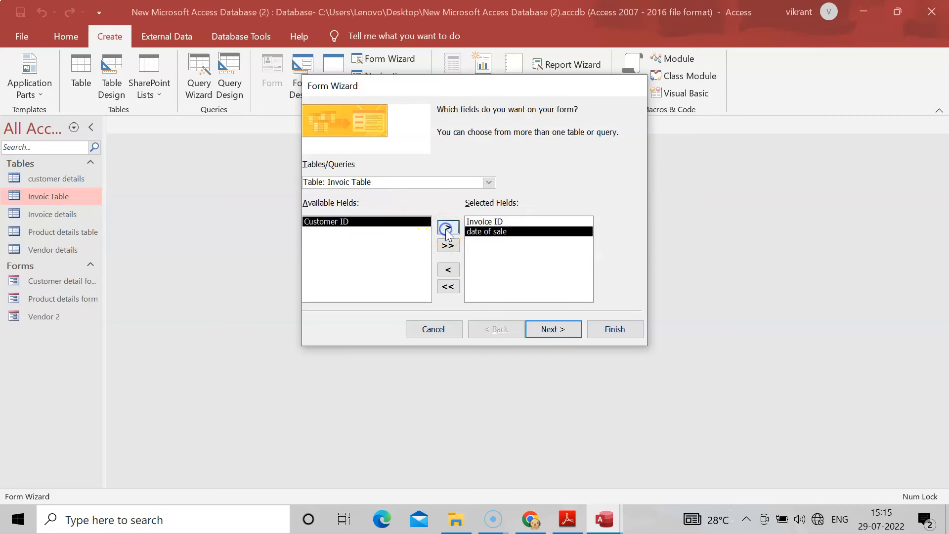
left_click(448, 227)
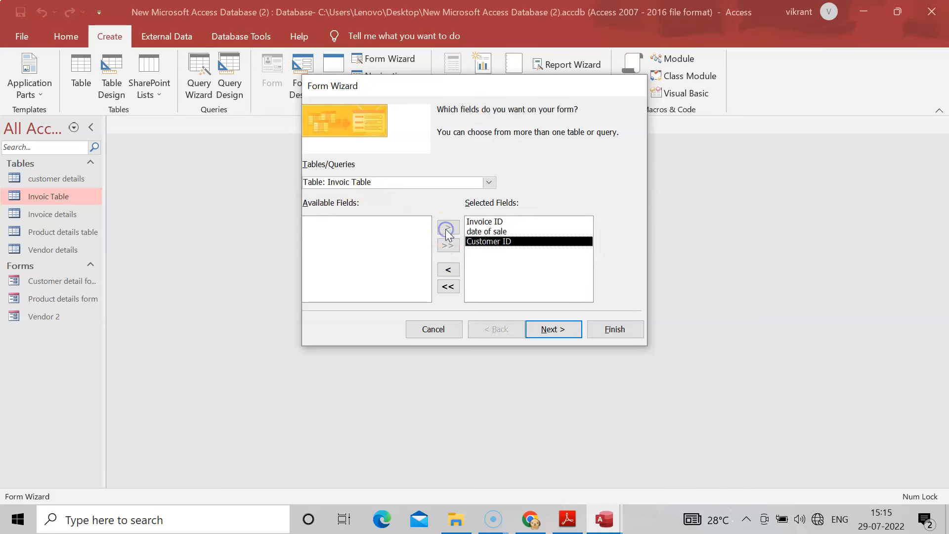
- Add the Product ID and Quantity fields of the Invoice details table to the form
left_click(488, 181)
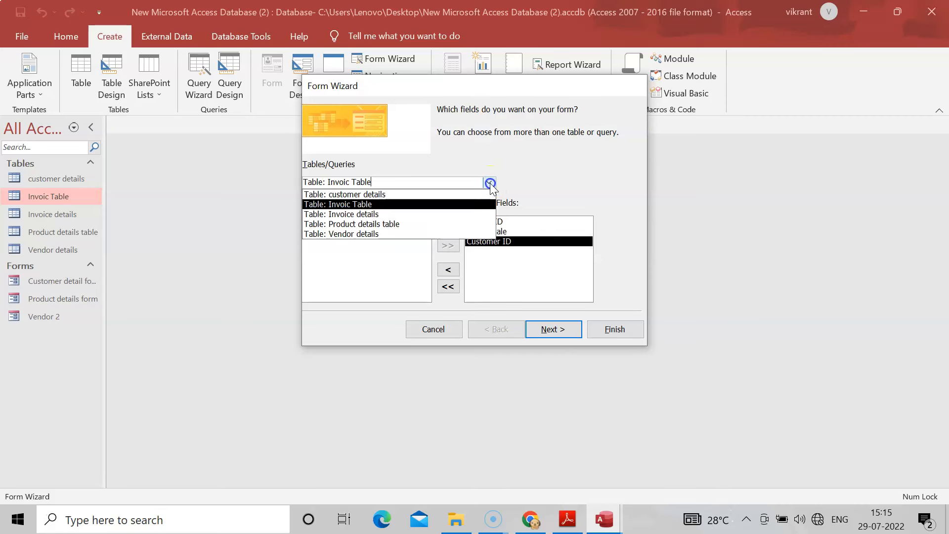
left_click(390, 215)
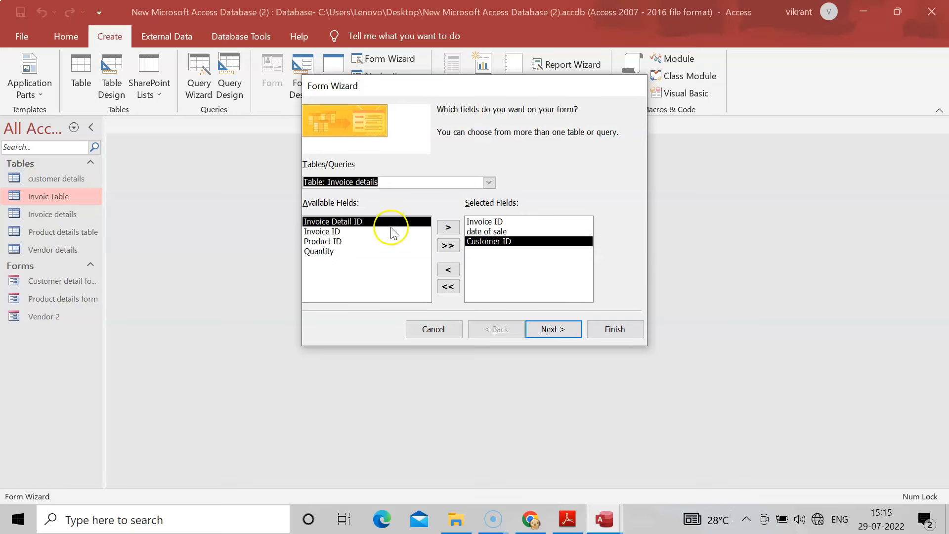
left_click(340, 241)
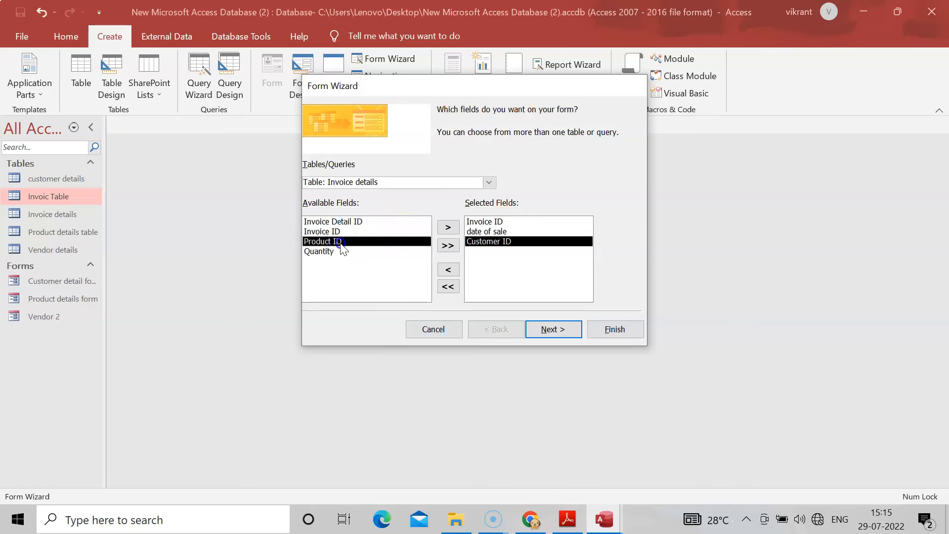
left_click(447, 230)
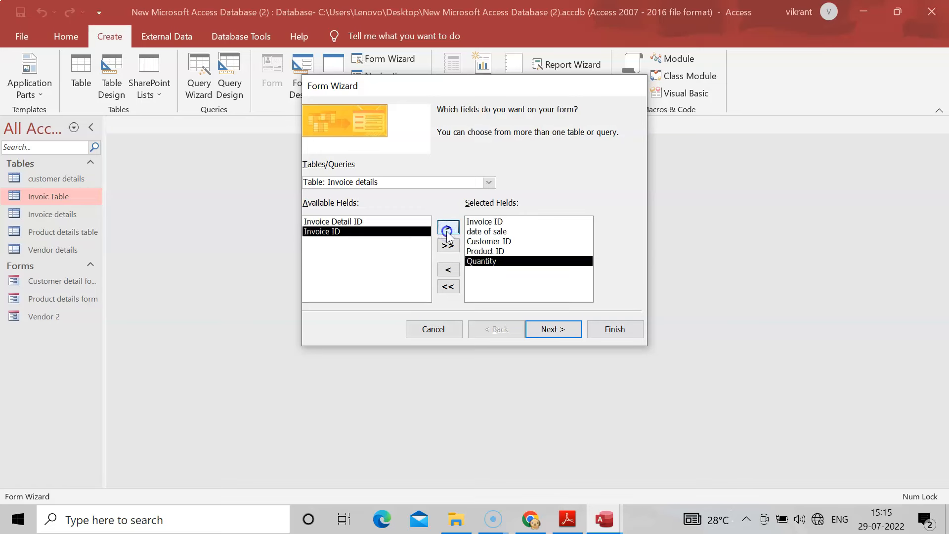
- Examine which fields the customer, invoice, invoice details, product and vendor tables still offer for the form
left_click(488, 183)
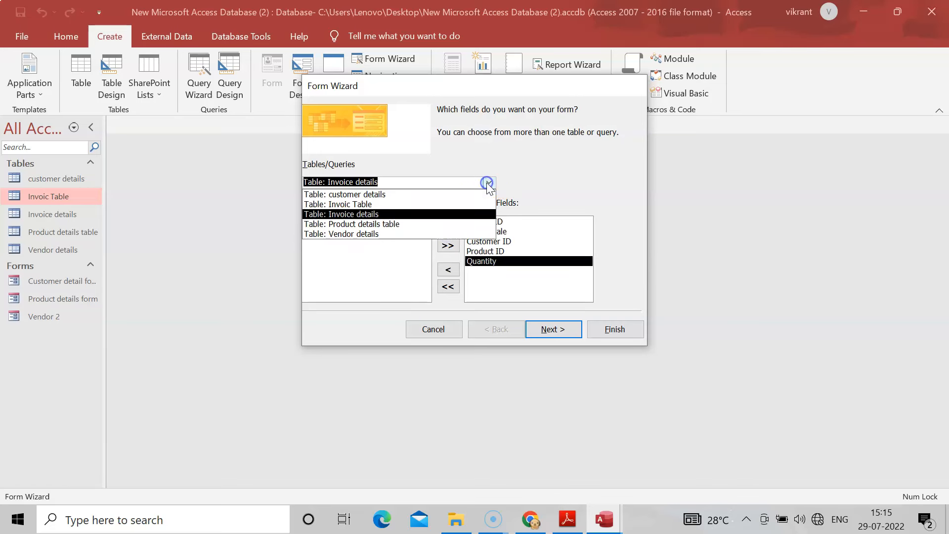
left_click(364, 195)
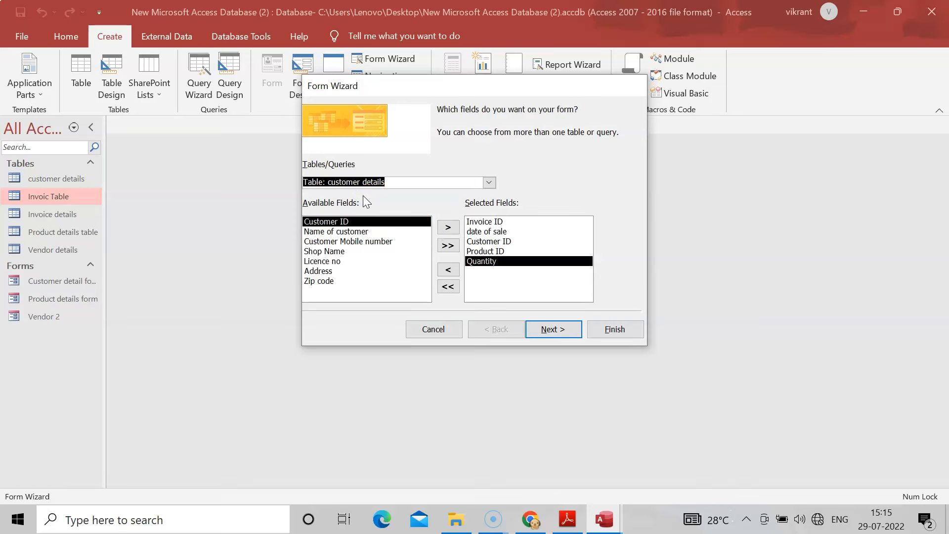
left_click(487, 187)
left_click(488, 183)
left_click(416, 204)
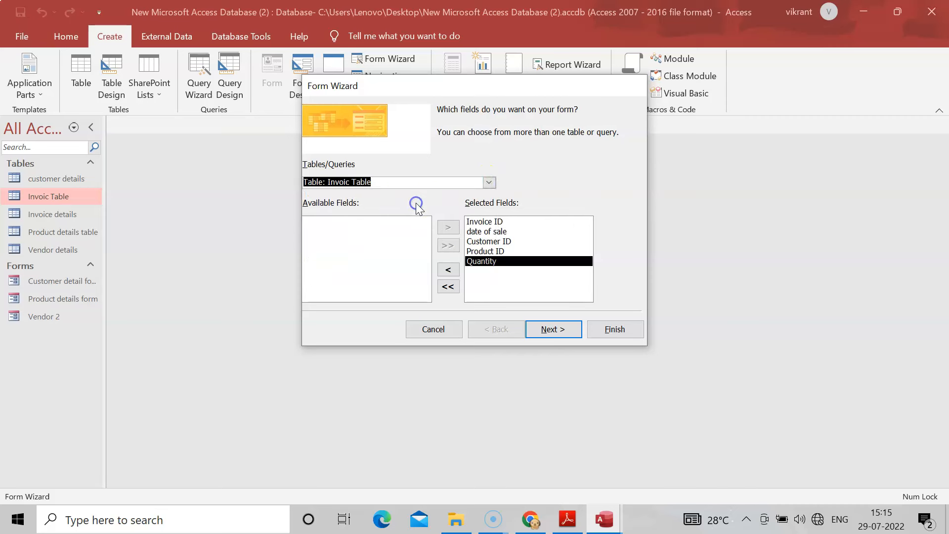
left_click(489, 183)
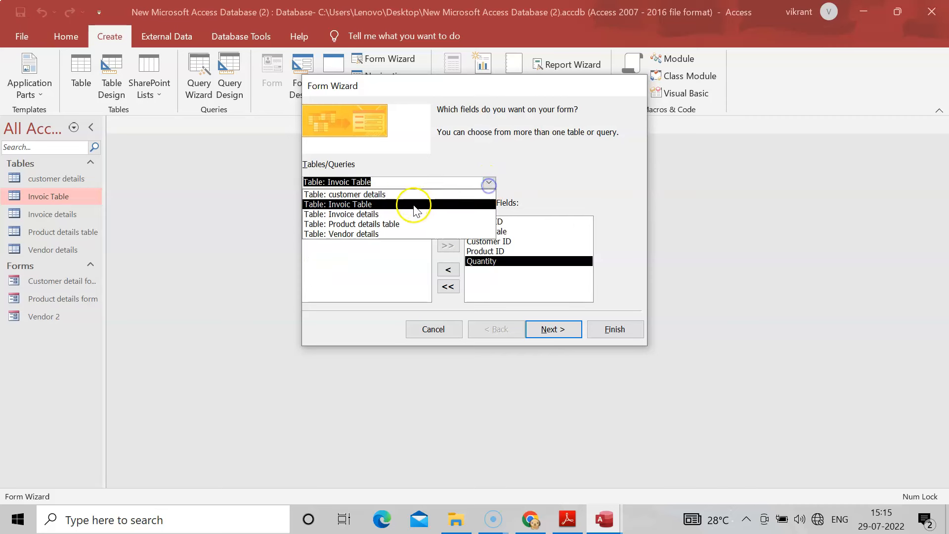
left_click(396, 212)
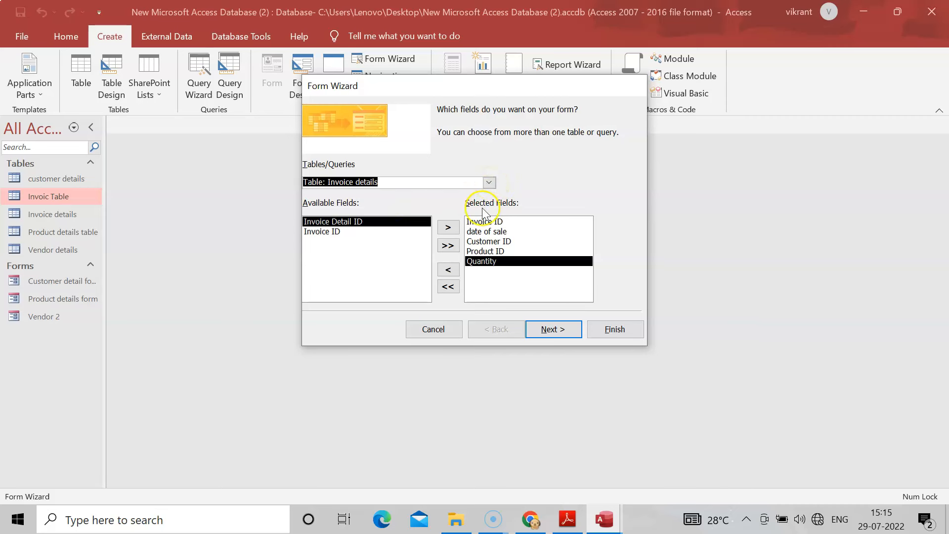
left_click(488, 182)
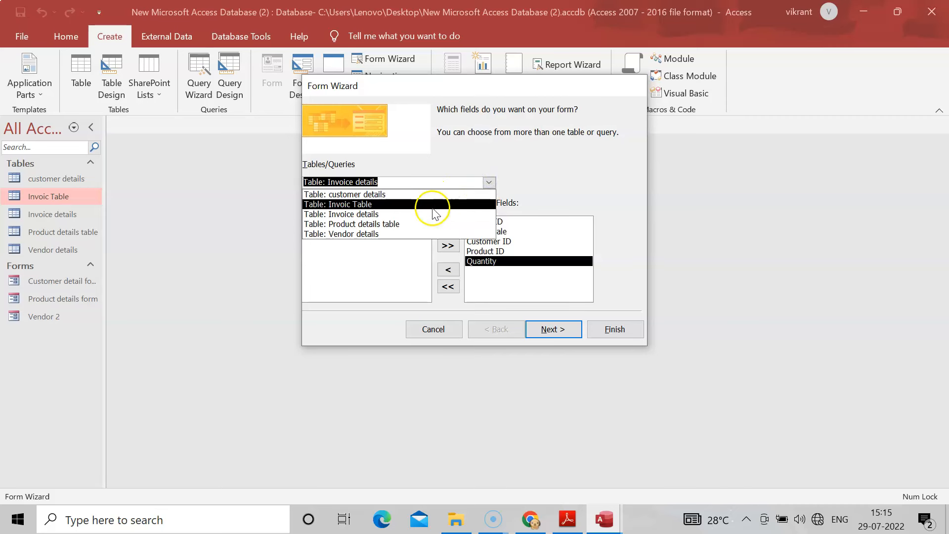
left_click(419, 224)
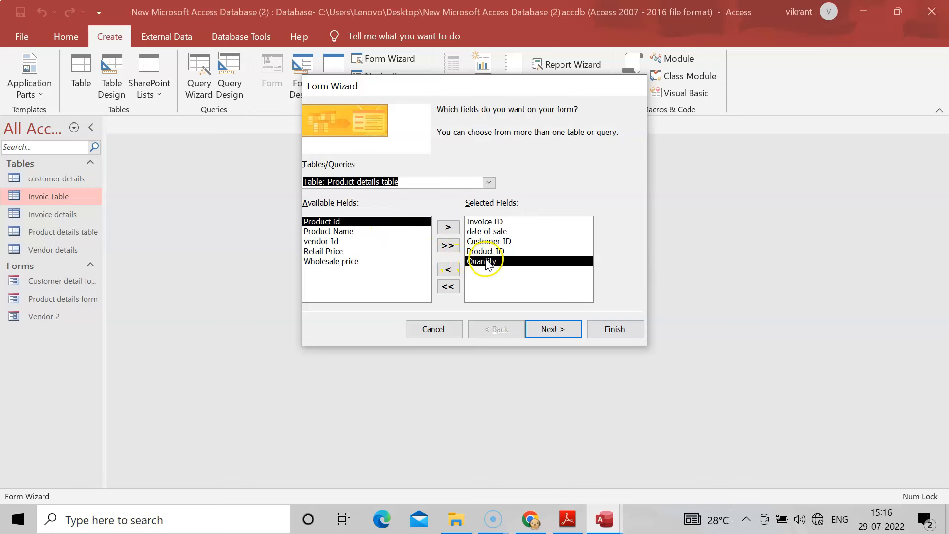
left_click(489, 183)
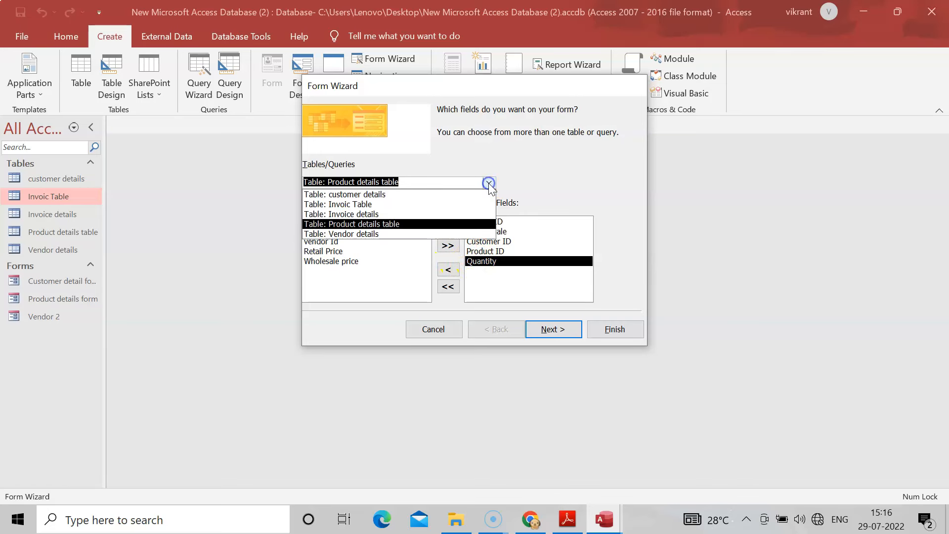
left_click(376, 234)
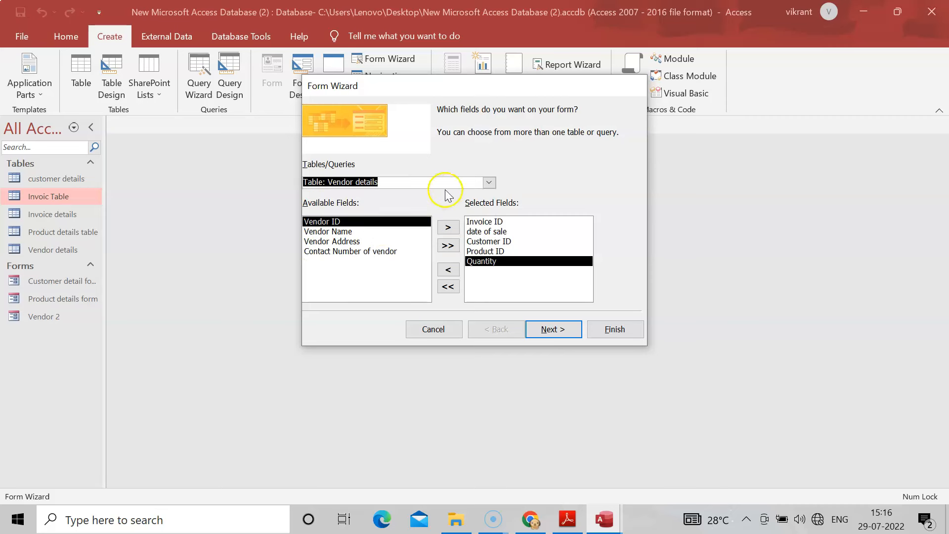
- Create the form viewed by Invoic Table with a Datasheet subform, keeping the titles Invoic Table and Invoice details Subform
left_click(550, 330)
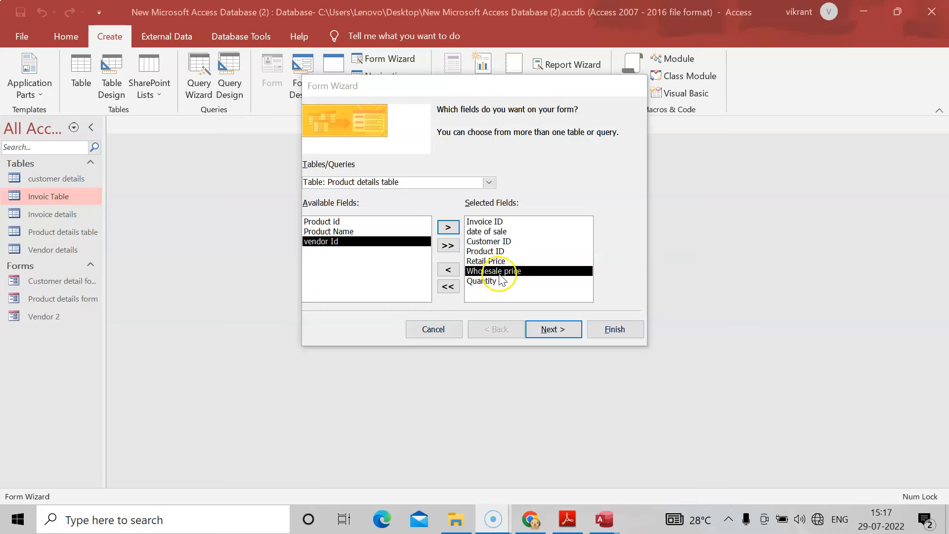
left_click(554, 331)
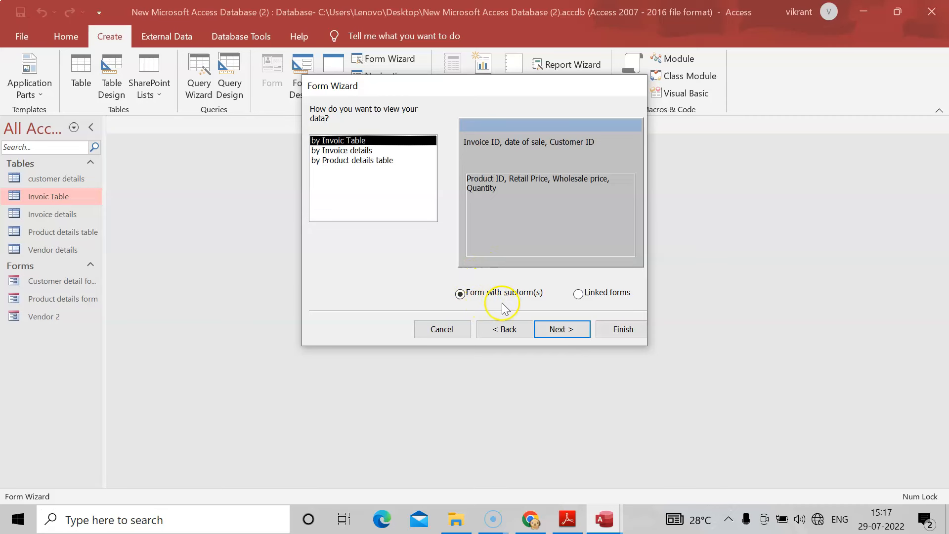
left_click(571, 329)
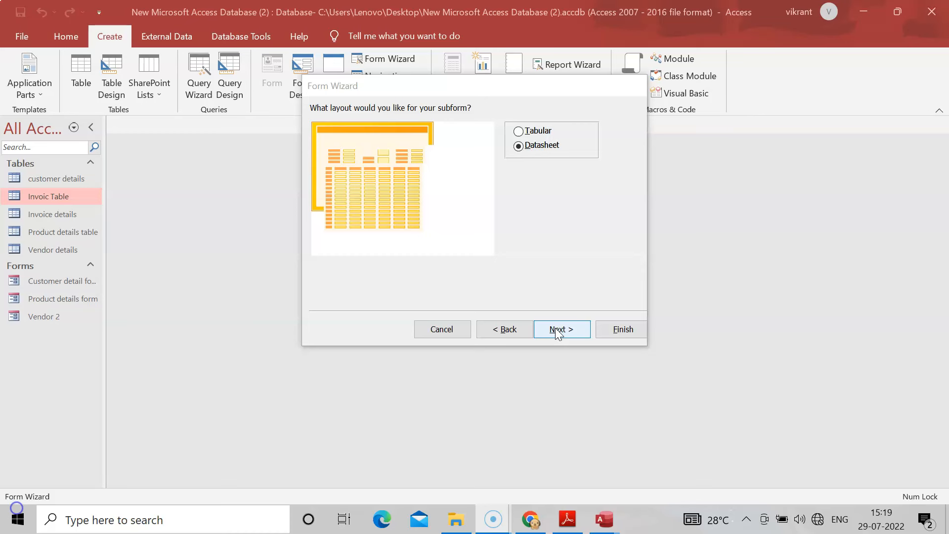
left_click(556, 328)
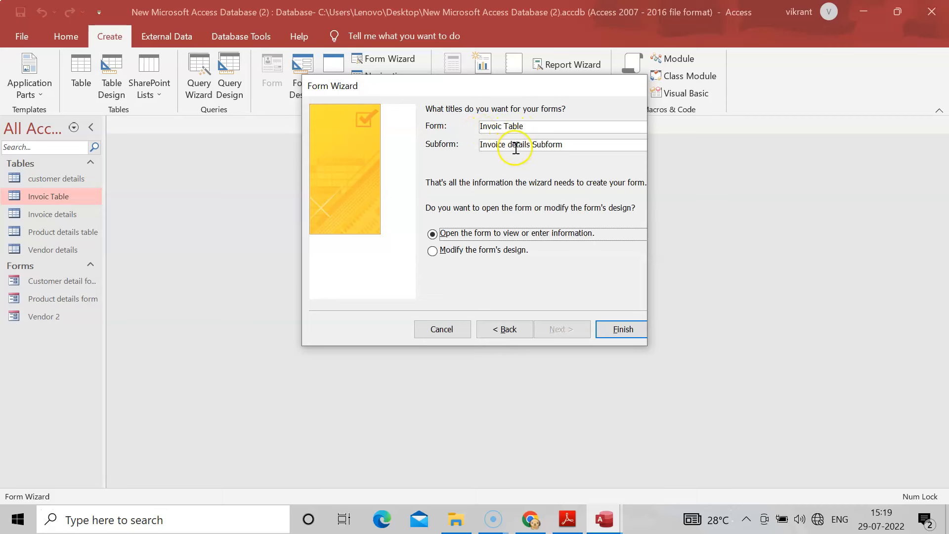
left_click(619, 329)
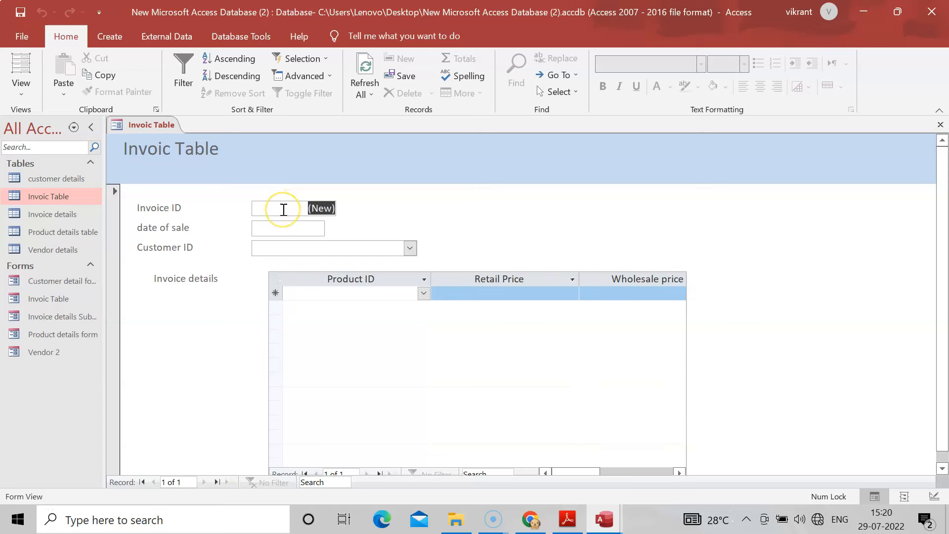
- Set the new invoice's date of sale to 29-07-2022 and choose the customer in Customer ID
left_click(292, 227)
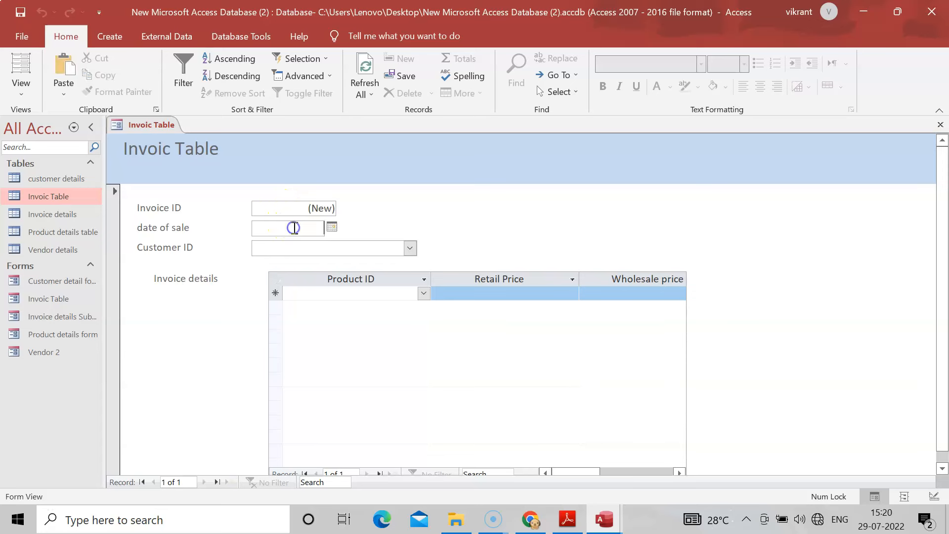
left_click(331, 227)
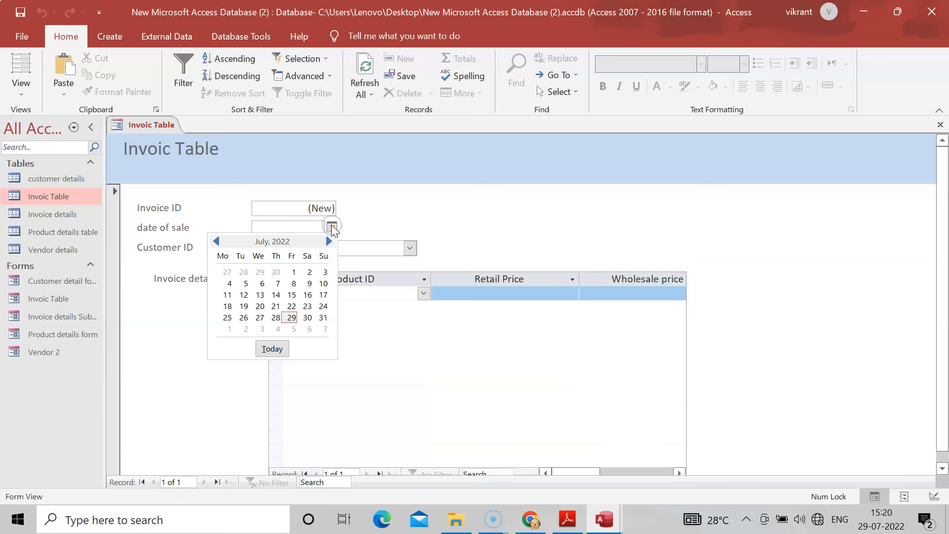
left_click(291, 318)
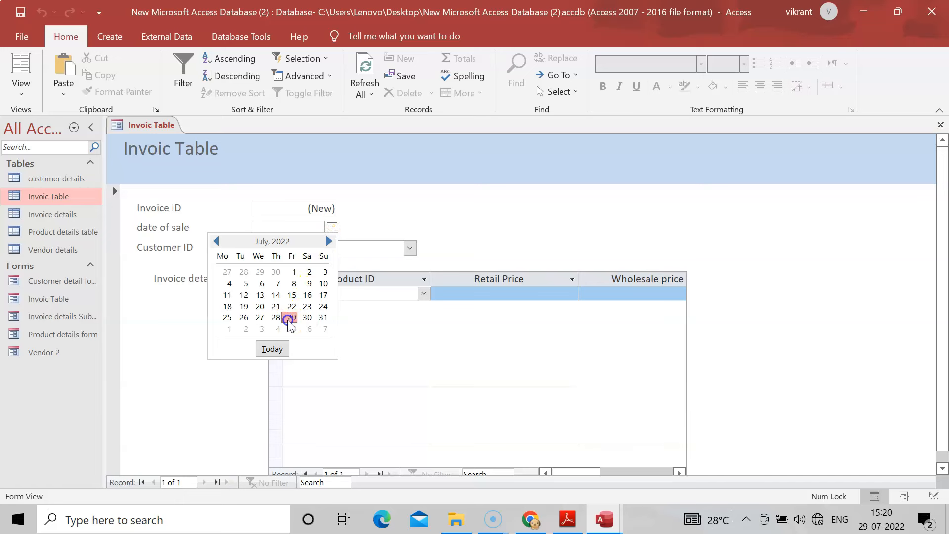
left_click(411, 249)
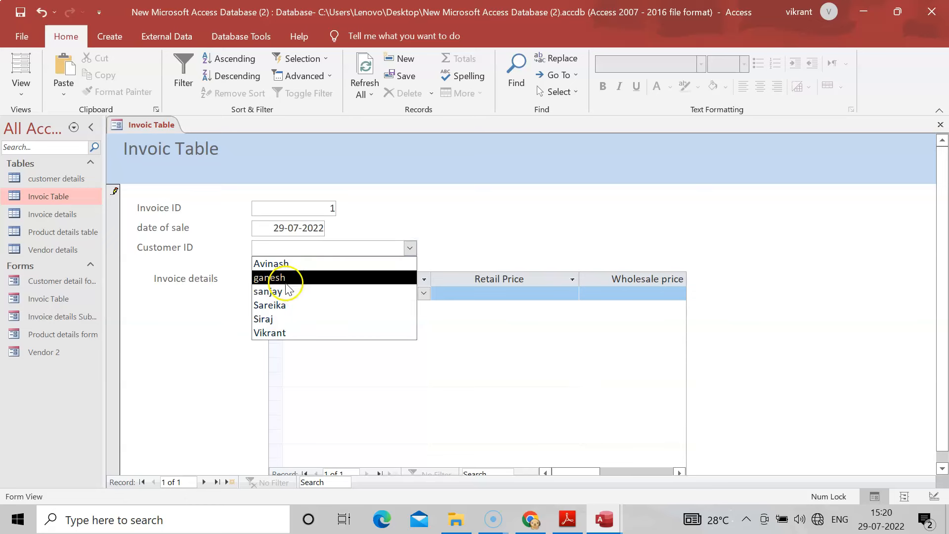
left_click(279, 335)
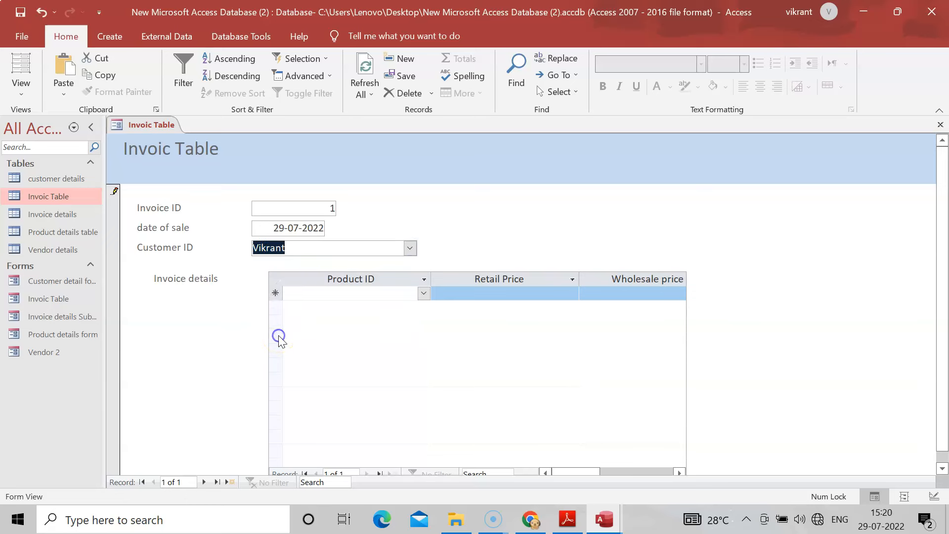
- Add ibuprofen to the invoice details with a quantity of 1
left_click(423, 294)
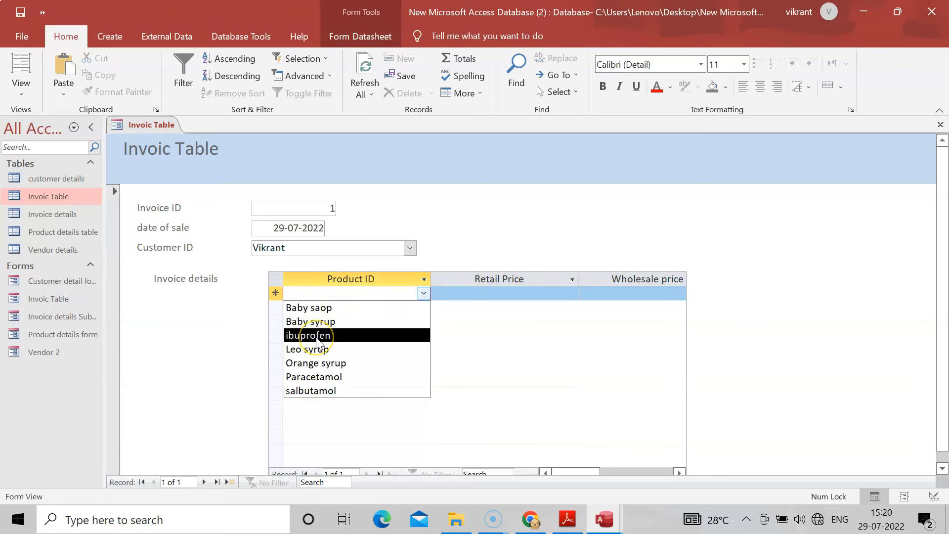
left_click(317, 338)
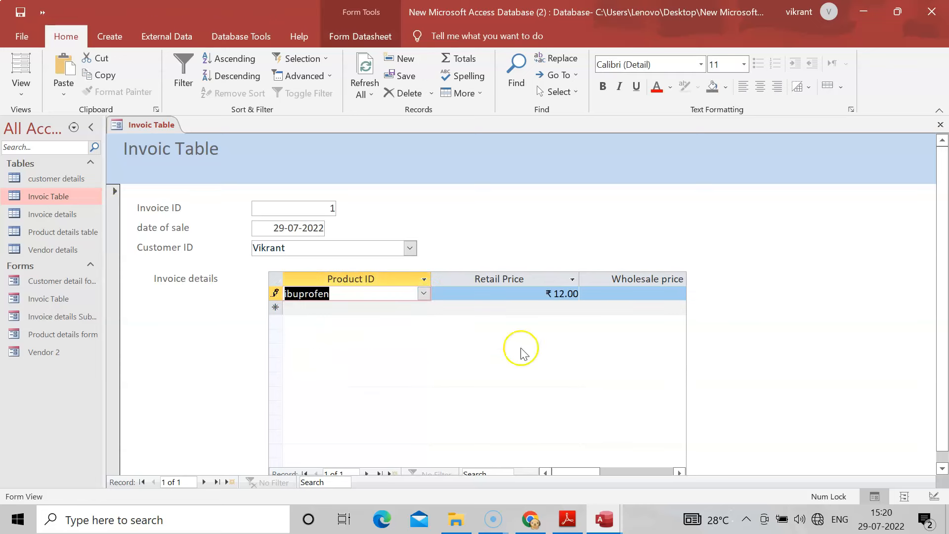
left_click_drag(572, 472, 593, 472)
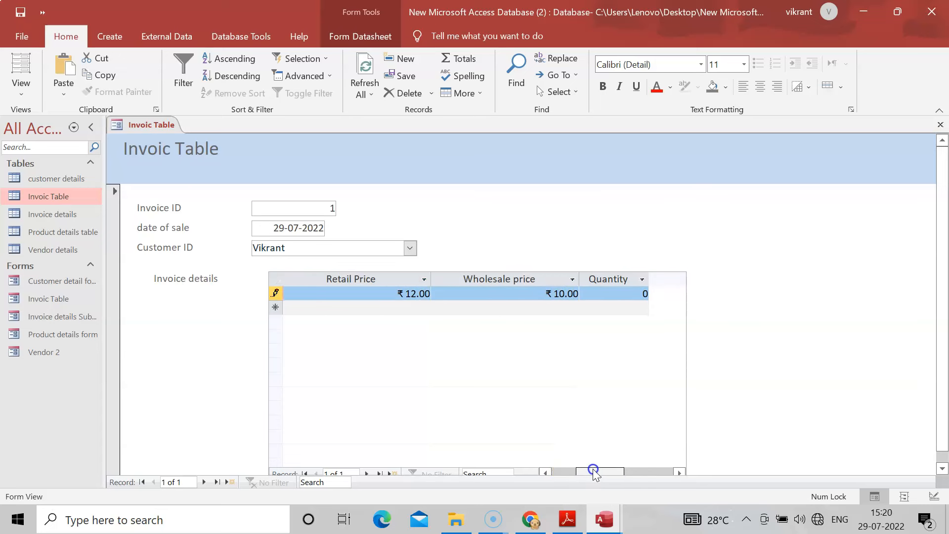
left_click(640, 294)
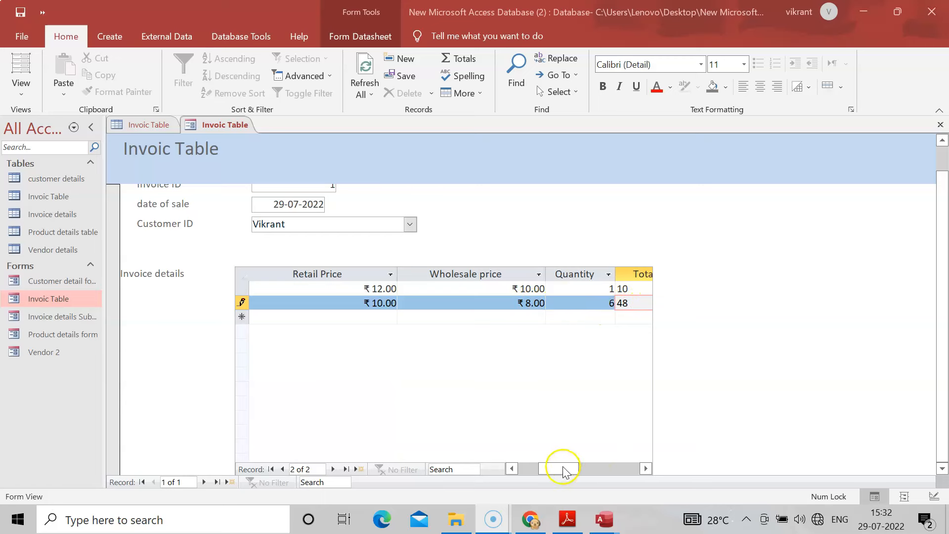
- Switch the Invoic Table form to Design View
mouse_move(568, 468)
left_mouse_down()
mouse_move(595, 464)
mouse_move(573, 468)
left_mouse_up()
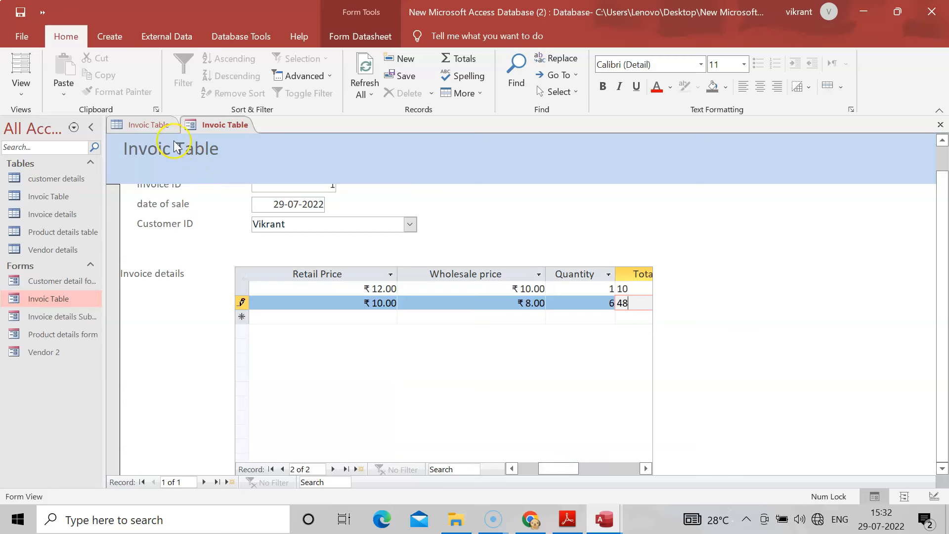
right_click(206, 130)
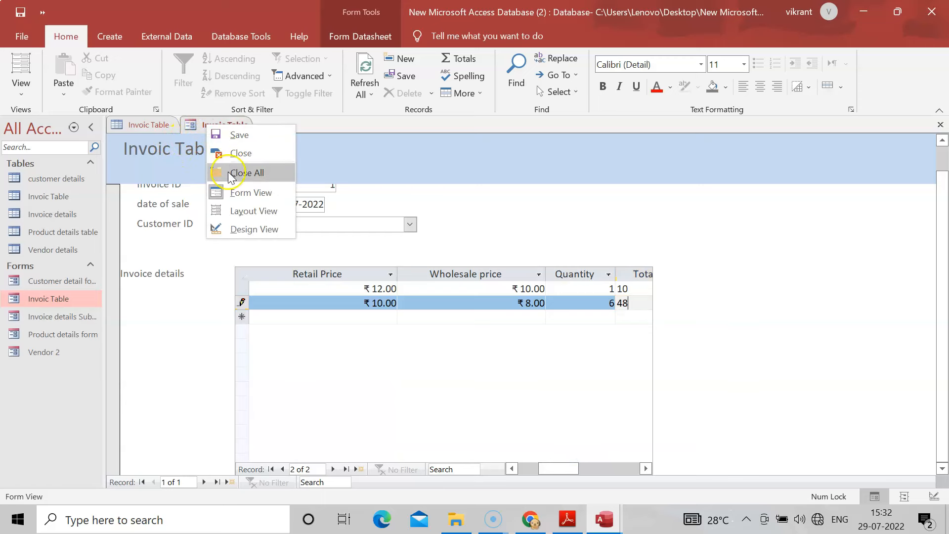
left_click(249, 229)
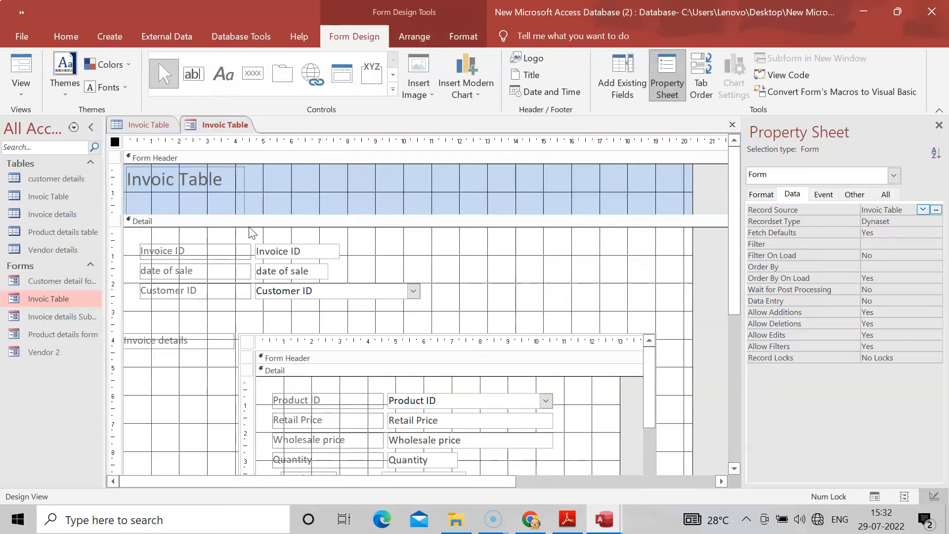
- Extend the invoice details subform's Detail section downward by about 1 cm to make room below Total
left_click_drag(734, 258, 721, 356)
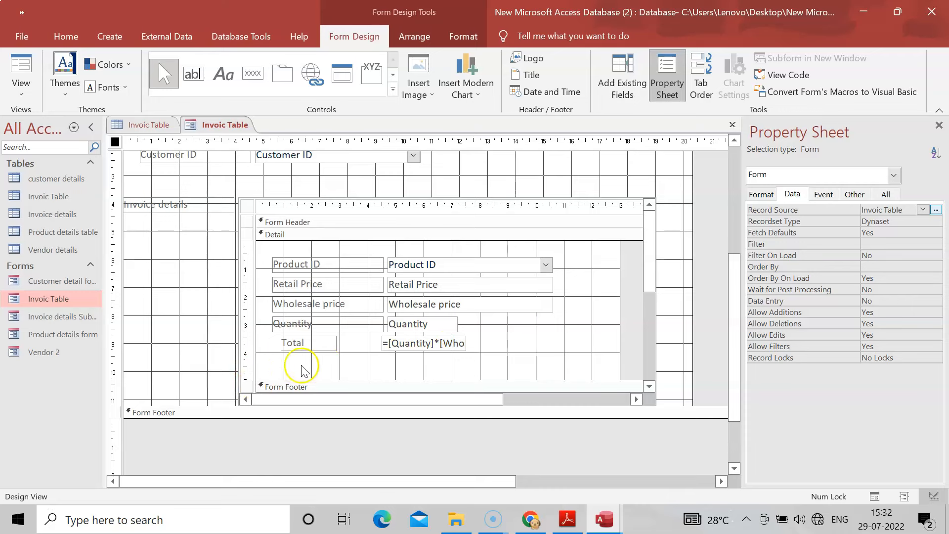
left_click_drag(646, 283, 650, 328)
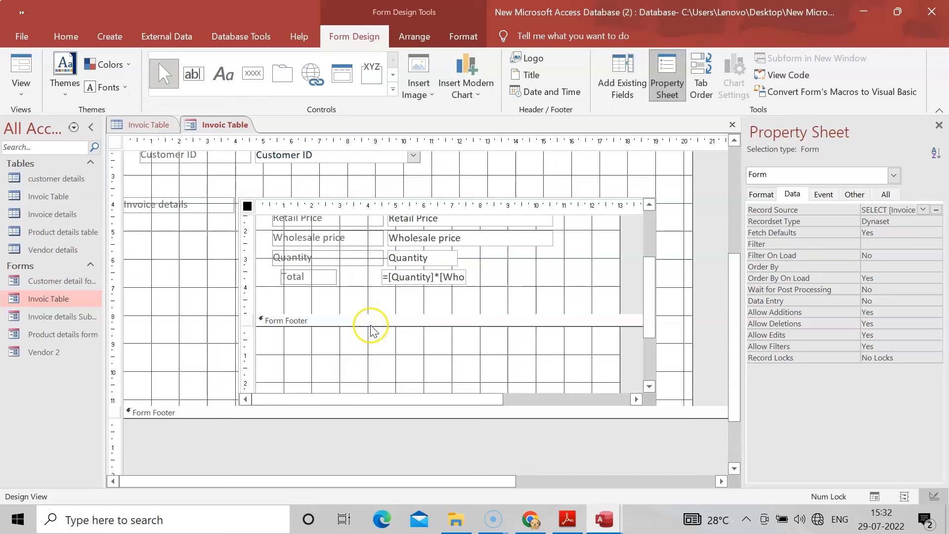
left_click(371, 323)
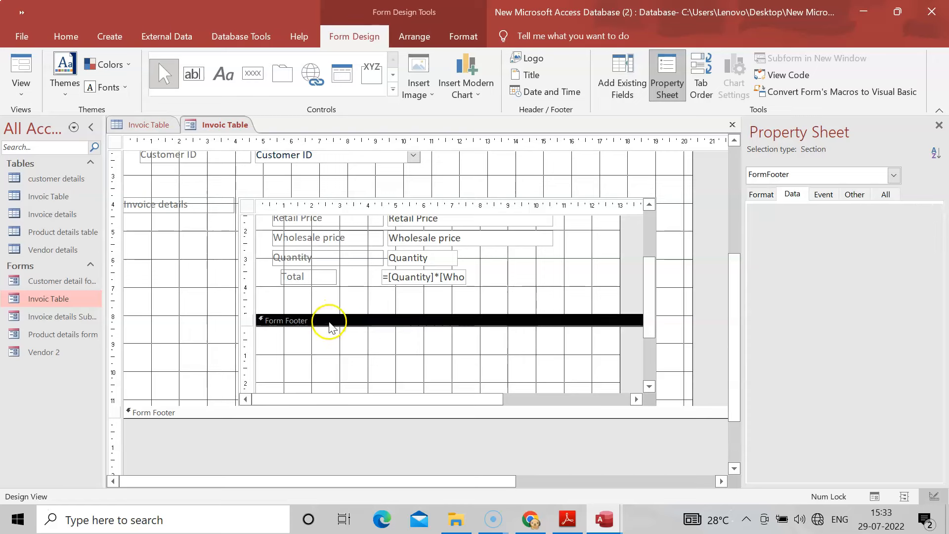
left_click(329, 310)
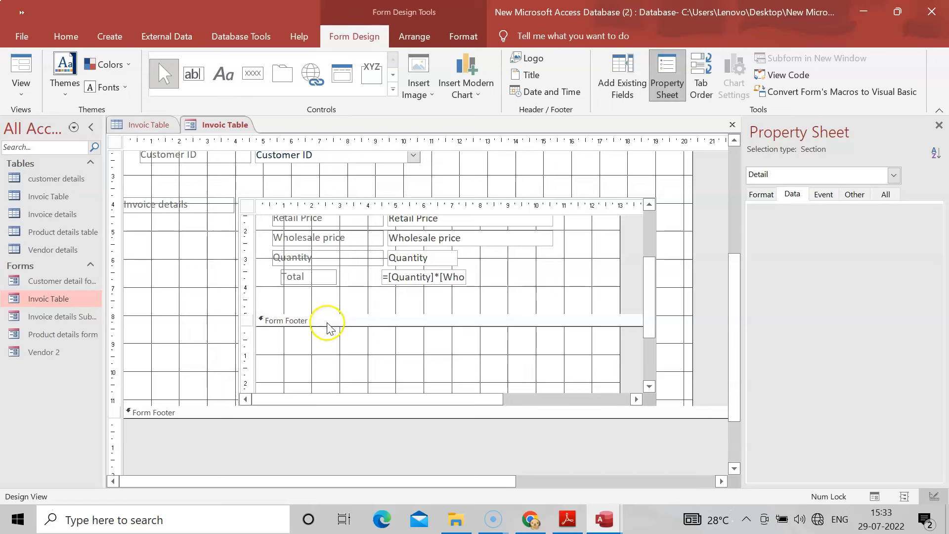
left_click(329, 312)
left_click_drag(330, 313, 327, 341)
left_click(308, 292)
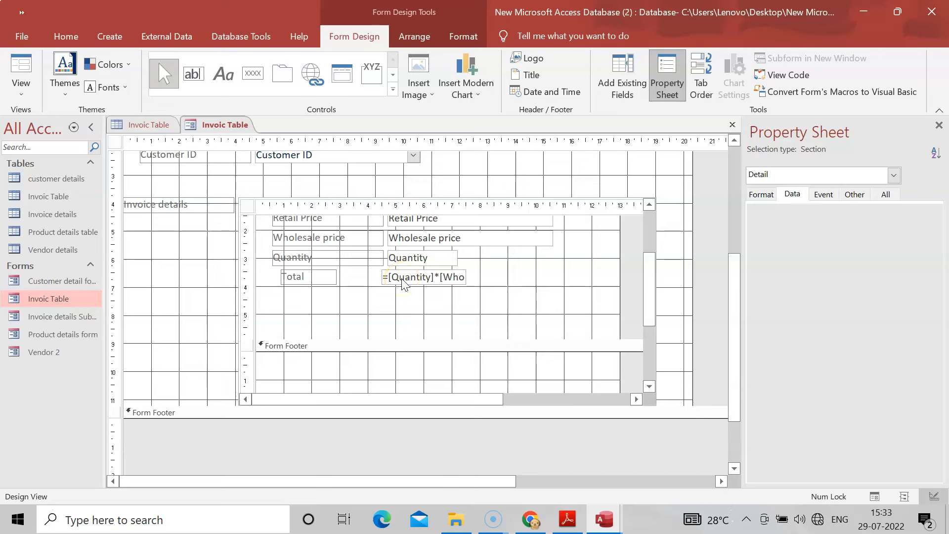
- Add a text box below Total in the subform's Detail section and label it Sub total
left_click(194, 73)
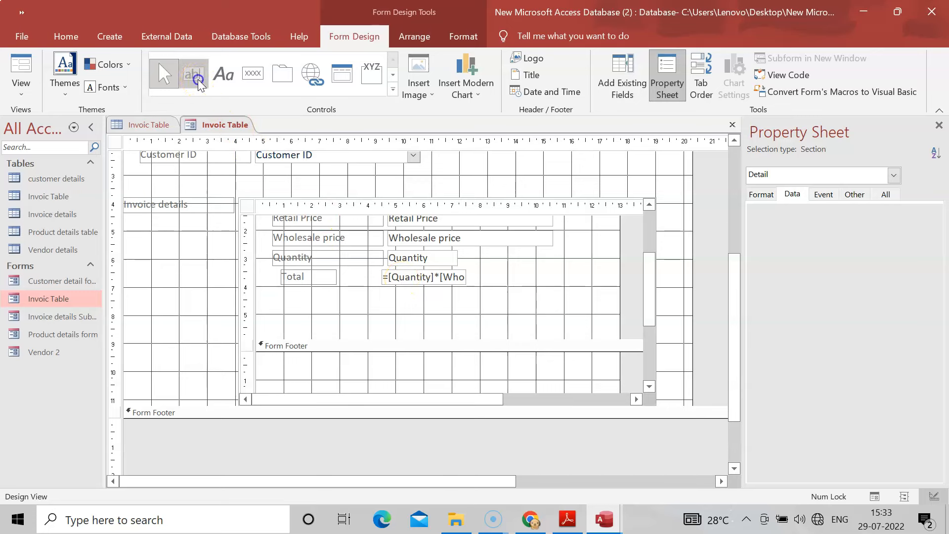
left_click(385, 293)
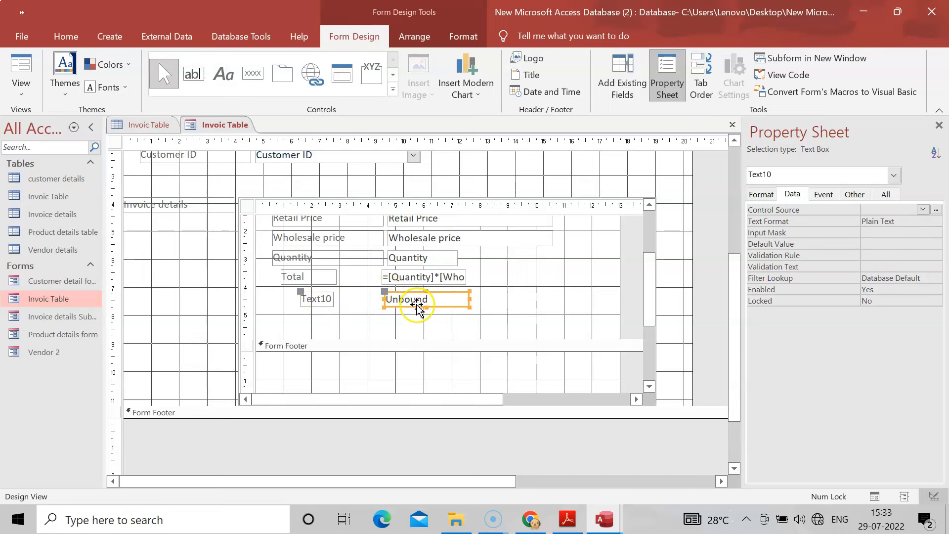
left_click(324, 299)
left_click(328, 300)
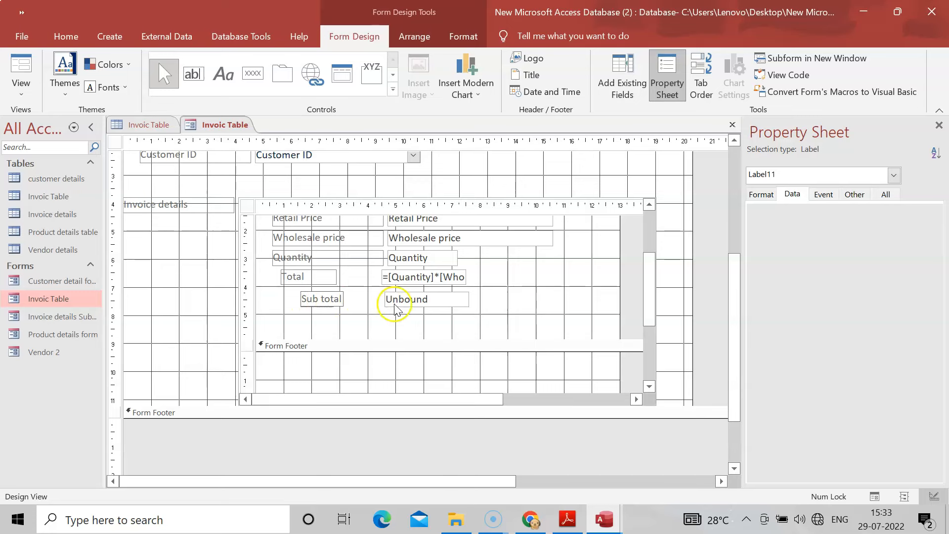
- Set the Sub total text box's control source to the Retail Price field
left_click(424, 302)
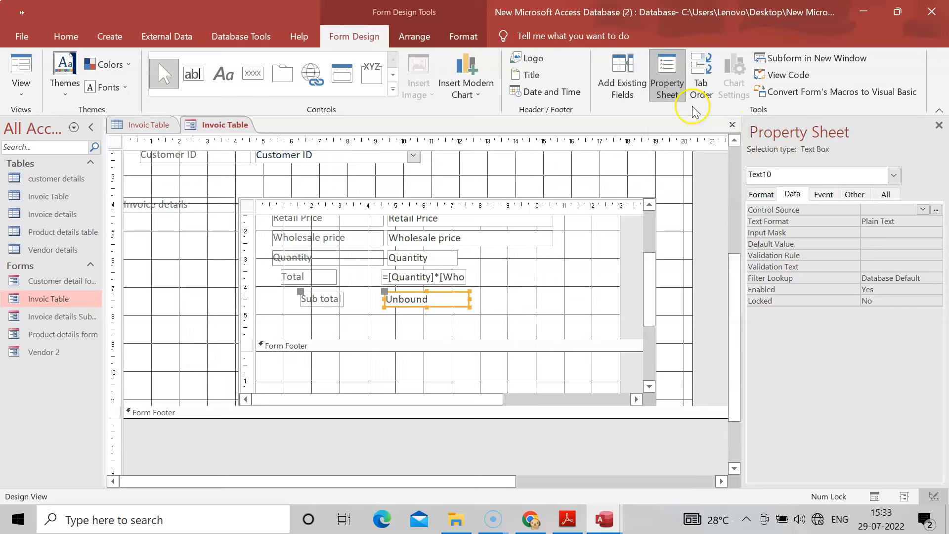
left_click(759, 194)
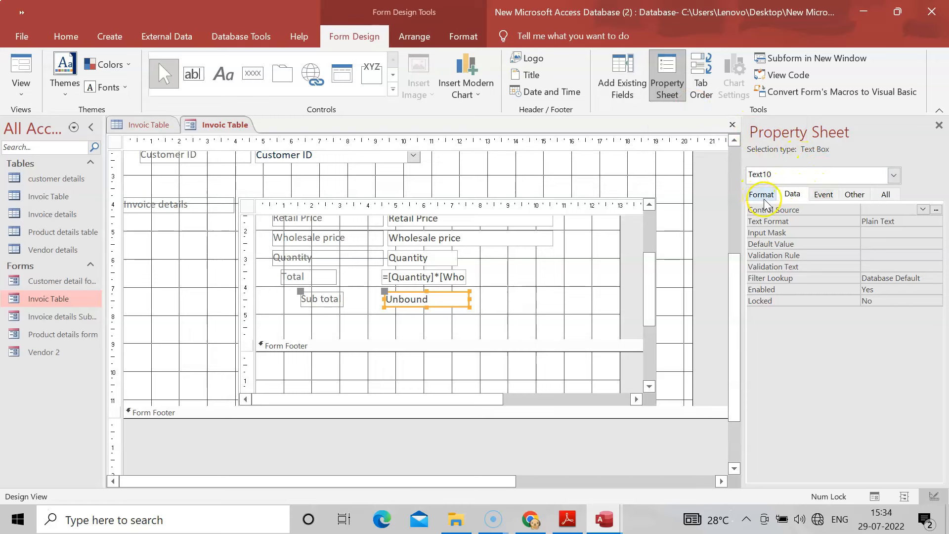
left_click(791, 194)
key("ctrl+Tab")
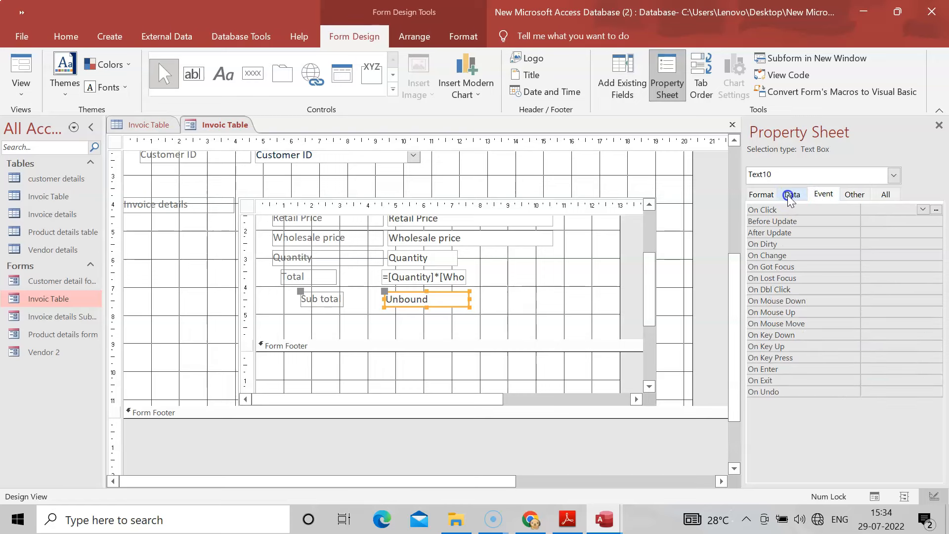
left_click(791, 195)
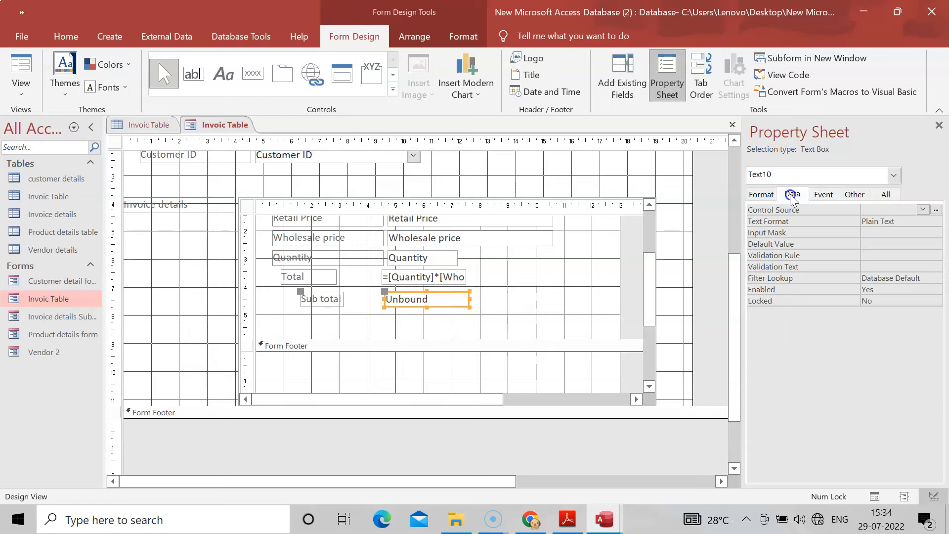
left_click(923, 211)
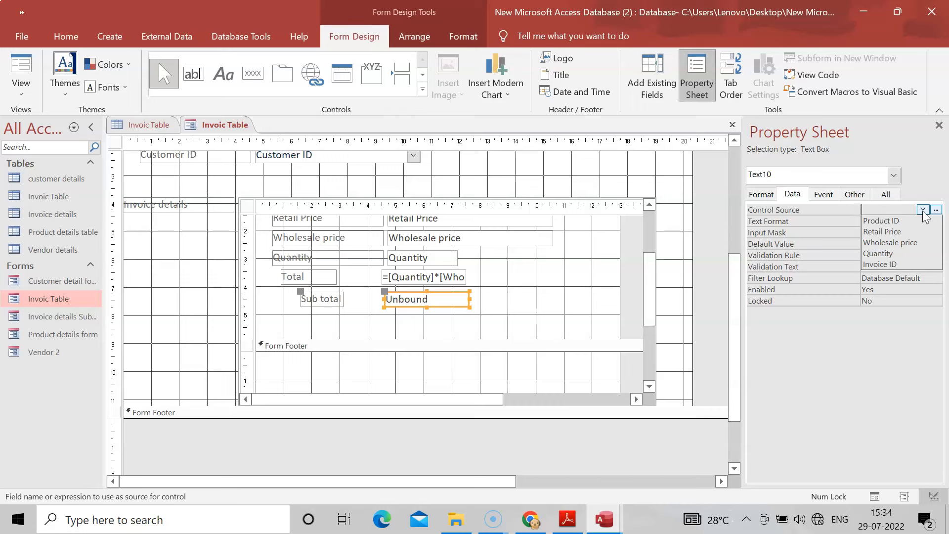
left_click(895, 232)
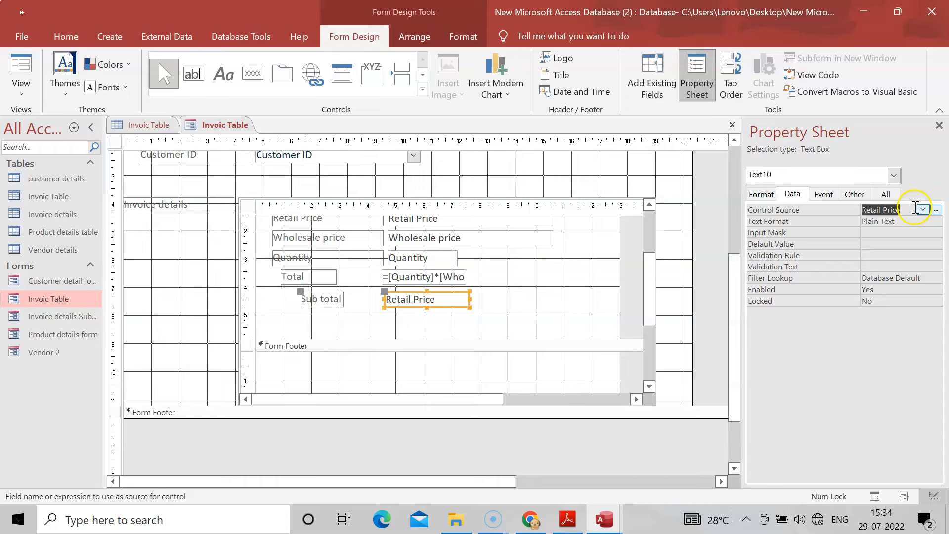
- Use the Expression Builder to make the Sub total text box's control source [Quantity] * [Retail Price]
left_click(937, 212)
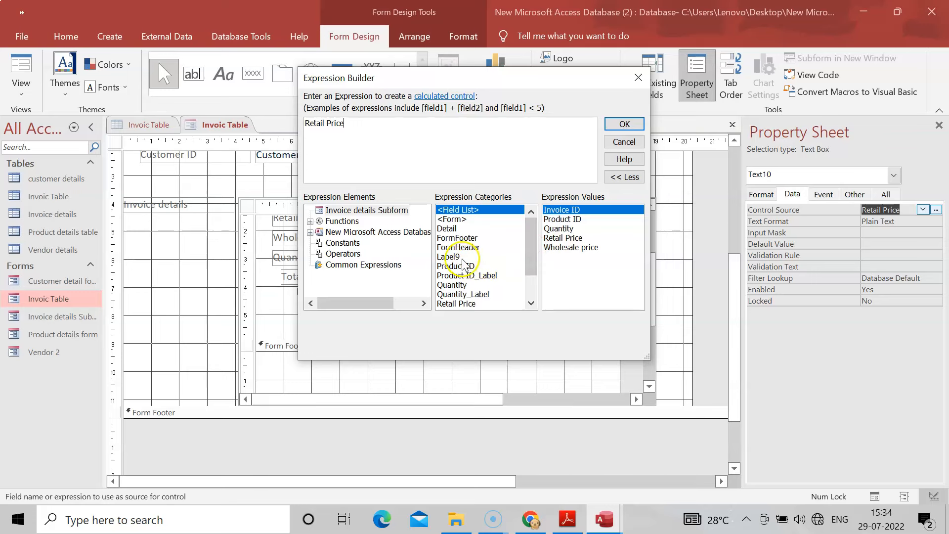
left_click(451, 286)
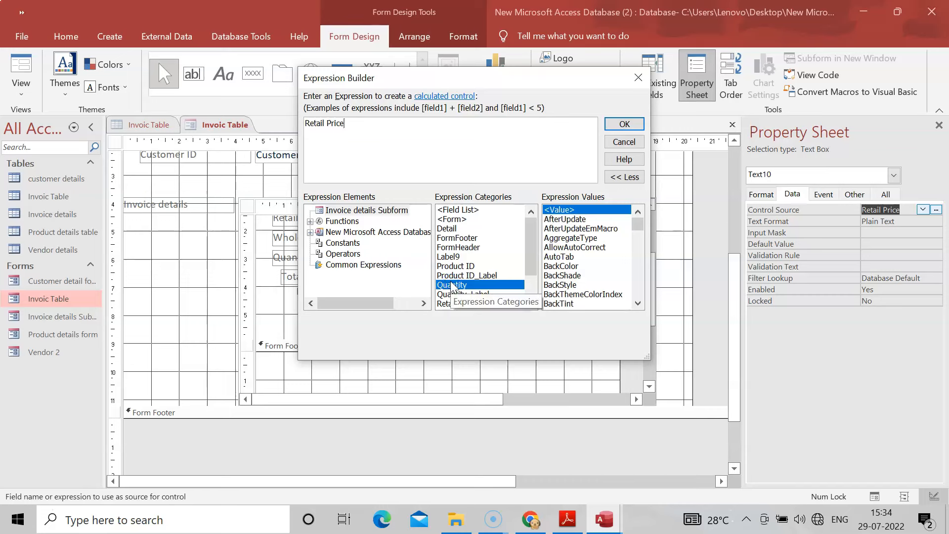
double_click(452, 285)
left_click(373, 124)
key("BackSpace")
key("BackSpace")
key("BackSpace")
key("BackSpace")
key("BackSpace")
key("BackSpace")
key("BackSpace")
key("BackSpace")
key("BackSpace")
key("BackSpace")
key("BackSpace")
key("BackSpace")
key("BackSpace")
key("BackSpace")
key("BackSpace")
key("BackSpace")
key("BackSpace")
key("BackSpace")
key("BackSpace")
key("BackSpace")
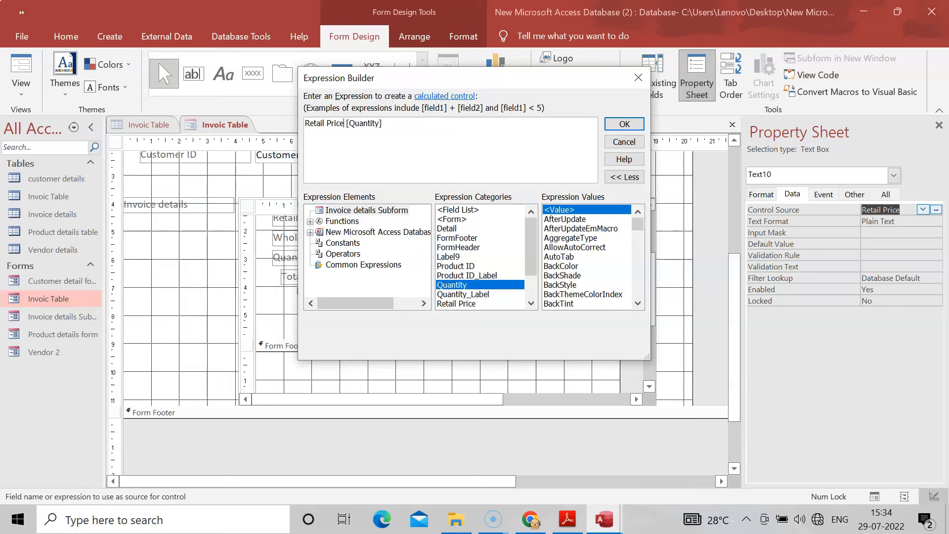
left_click(353, 124)
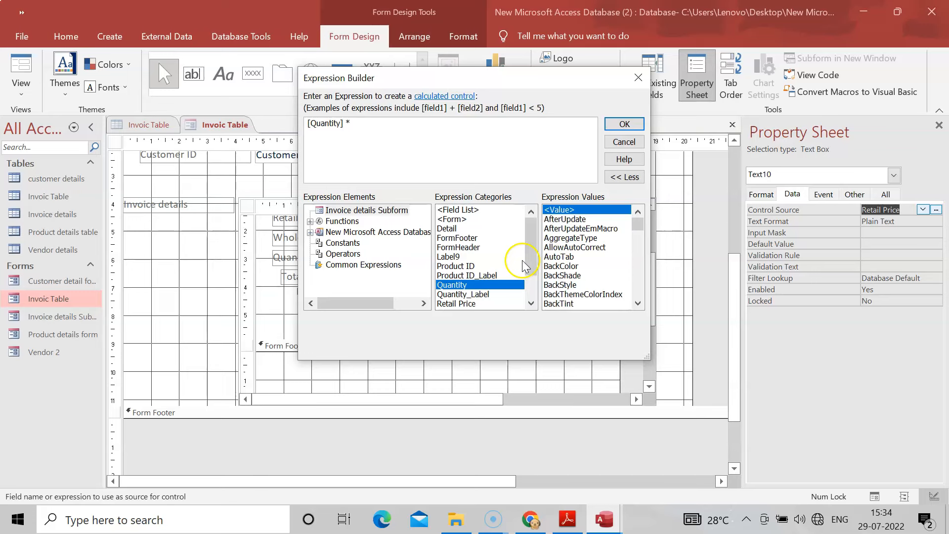
left_click(464, 304)
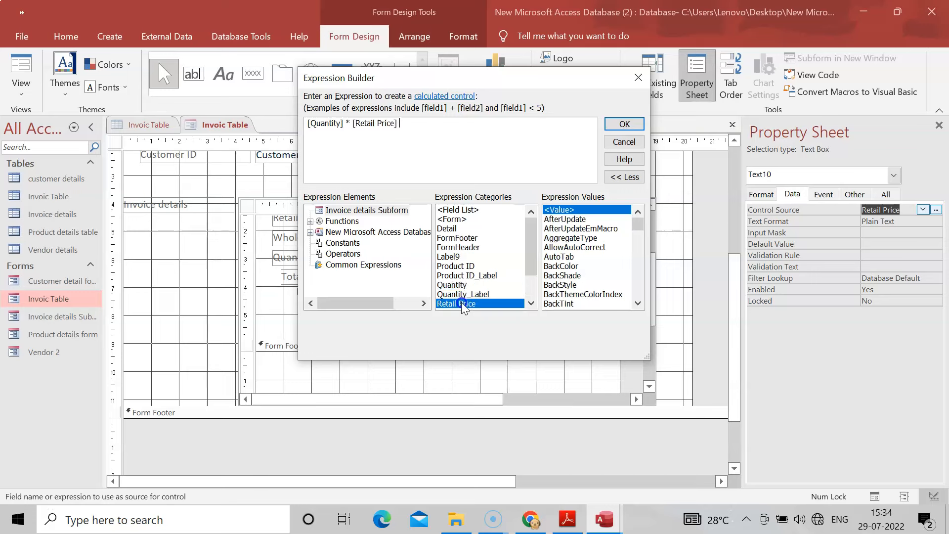
left_click(612, 128)
left_click(613, 127)
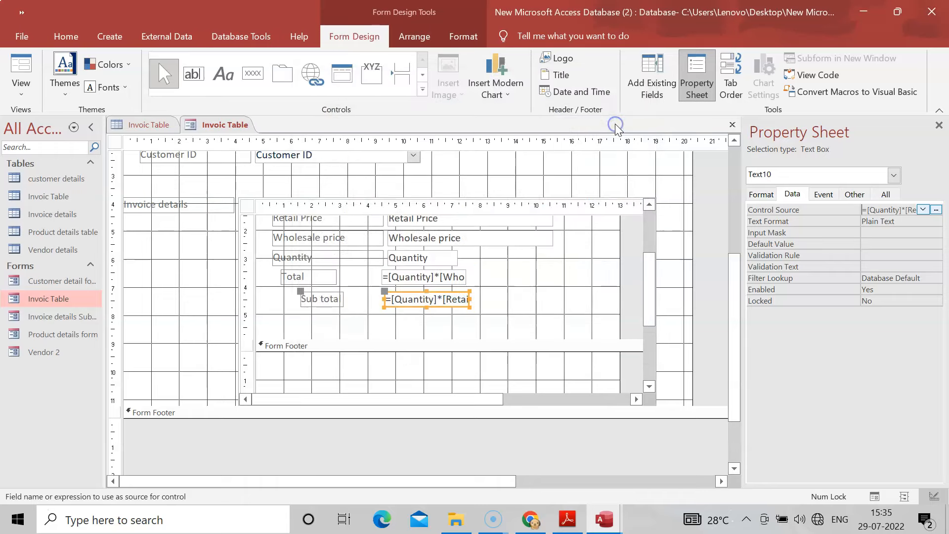
- Save the Invoic Table form design and close its property sheet
left_click(210, 135)
right_click(209, 123)
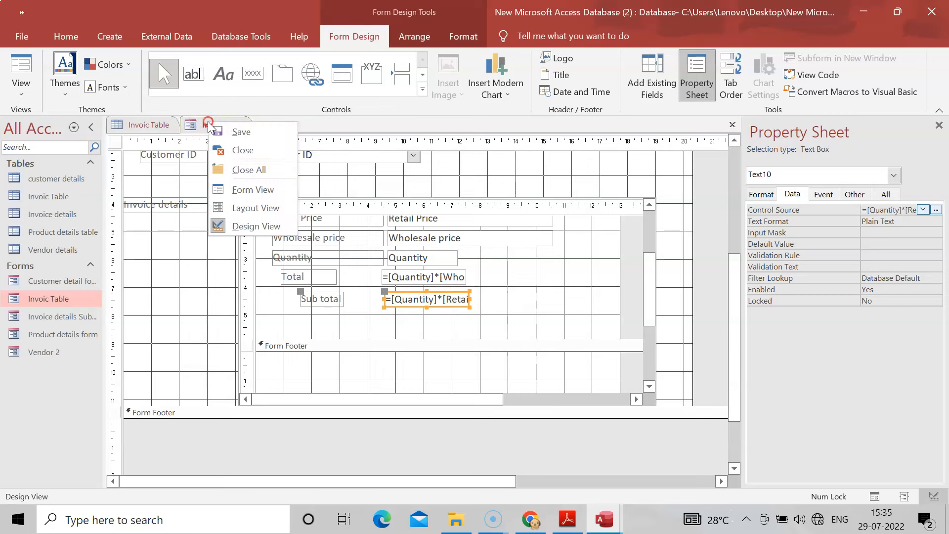
left_click(231, 133)
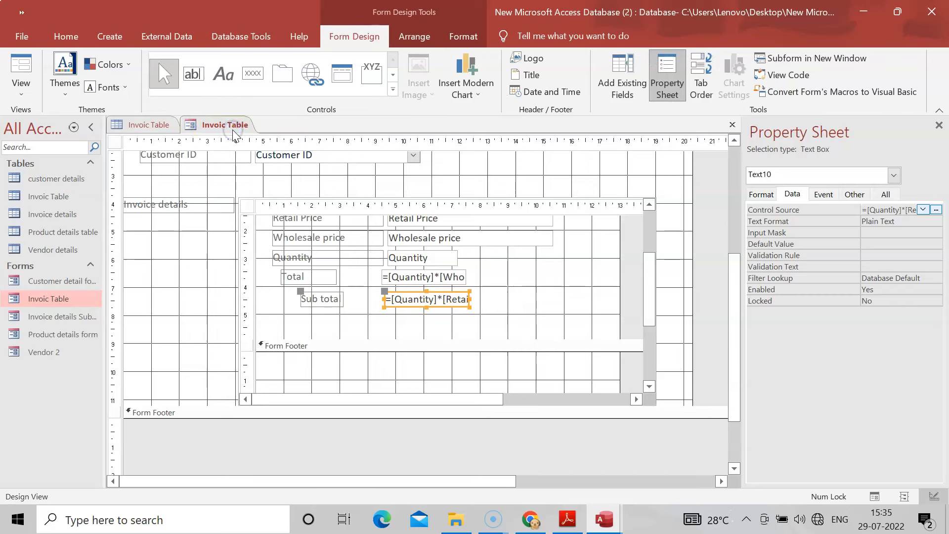
left_click(939, 125)
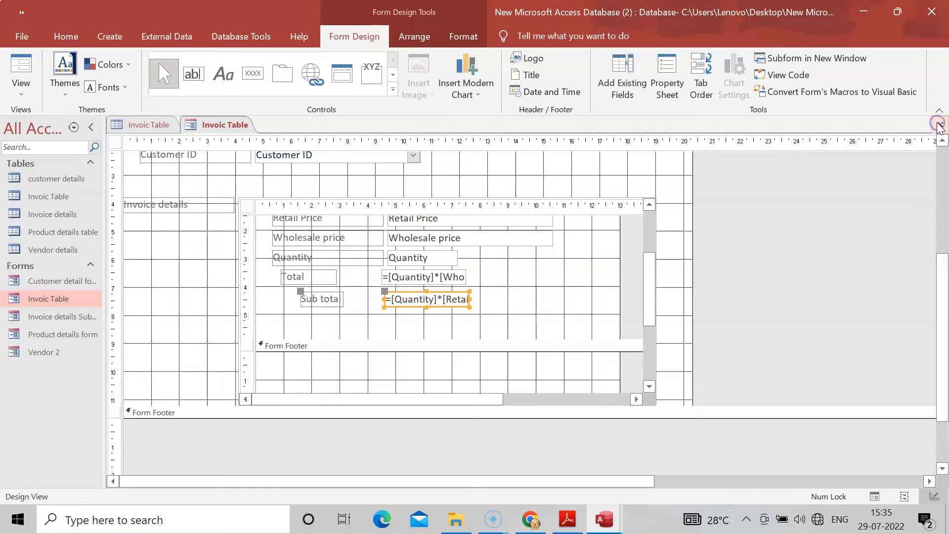
- Close the form design, reopen the Invoic Table form and add Orange syrup as a new product line in its subform
left_click(940, 125)
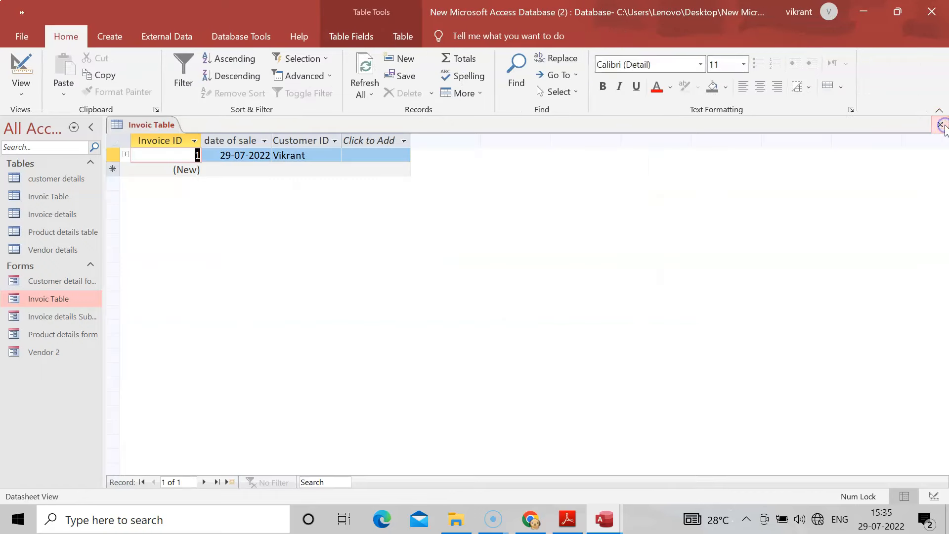
double_click(64, 298)
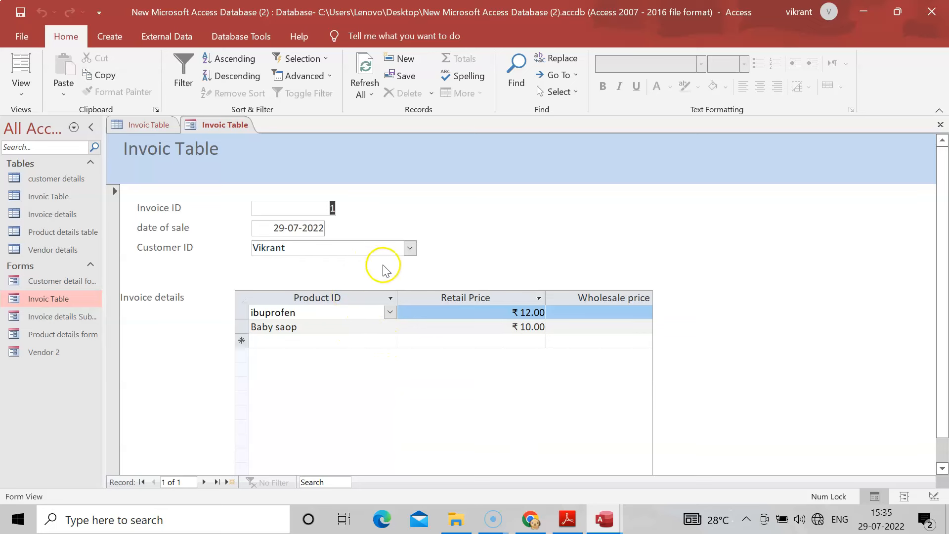
left_click(333, 342)
left_click(389, 341)
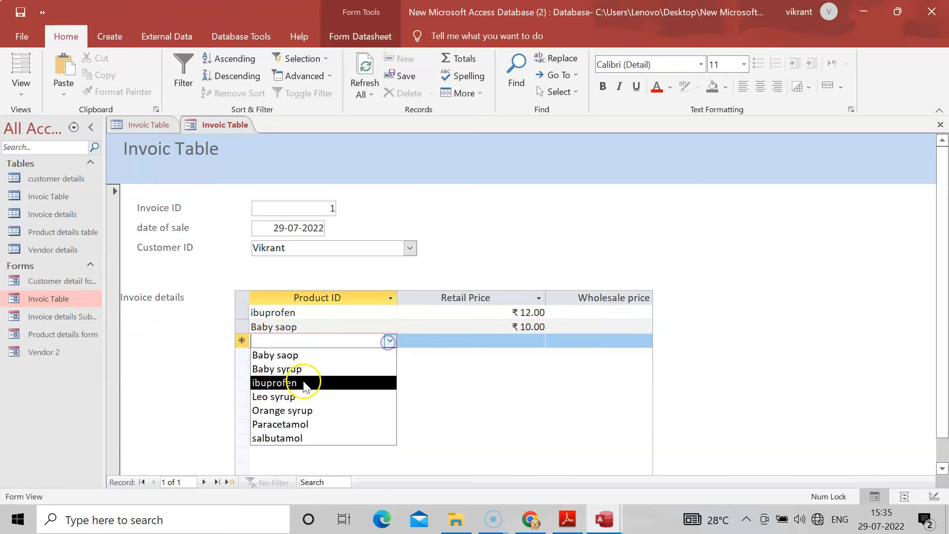
left_click(290, 411)
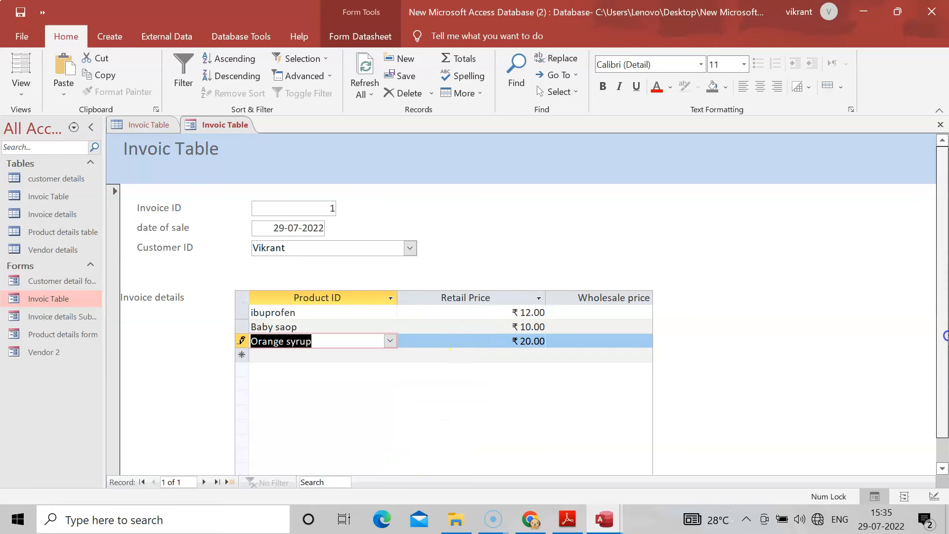
- Set the Orange syrup line's quantity to 2 and commit it so its Total and Sub total calculate
scroll(944, 336, "down", 1)
left_click_drag(538, 473, 565, 472)
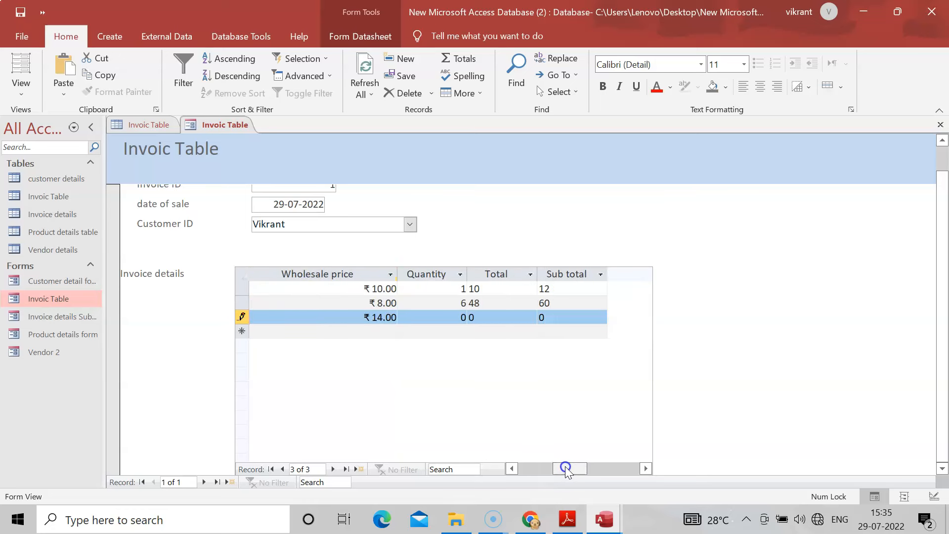
left_click(460, 318)
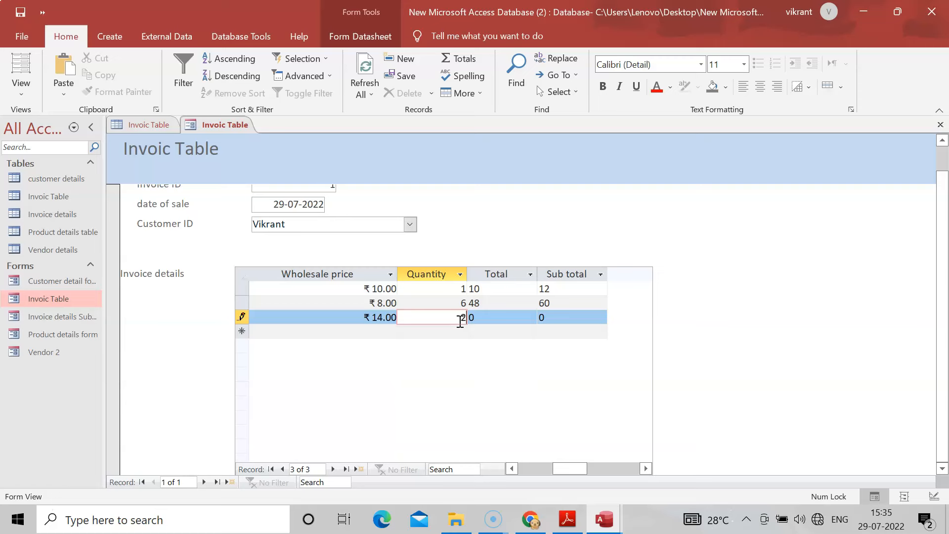
key("Tab")
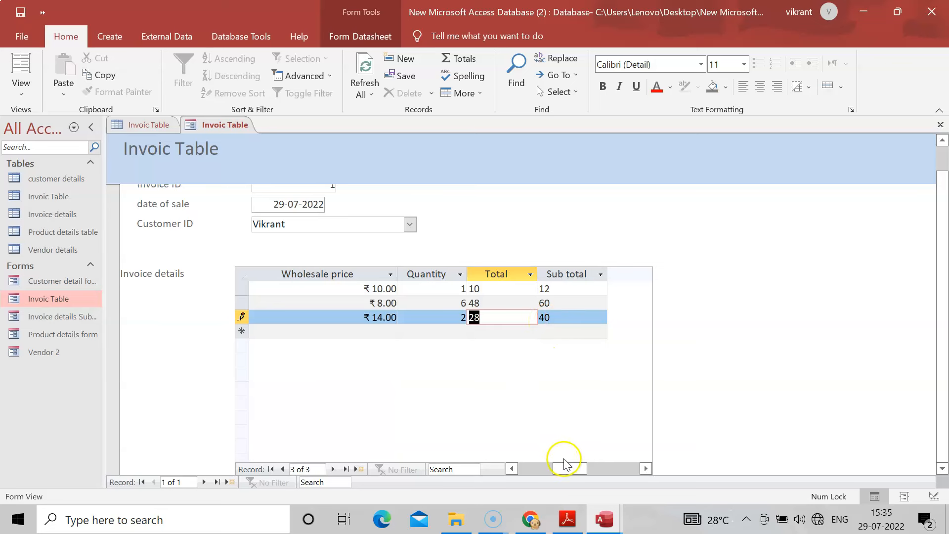
left_click_drag(565, 467, 587, 467)
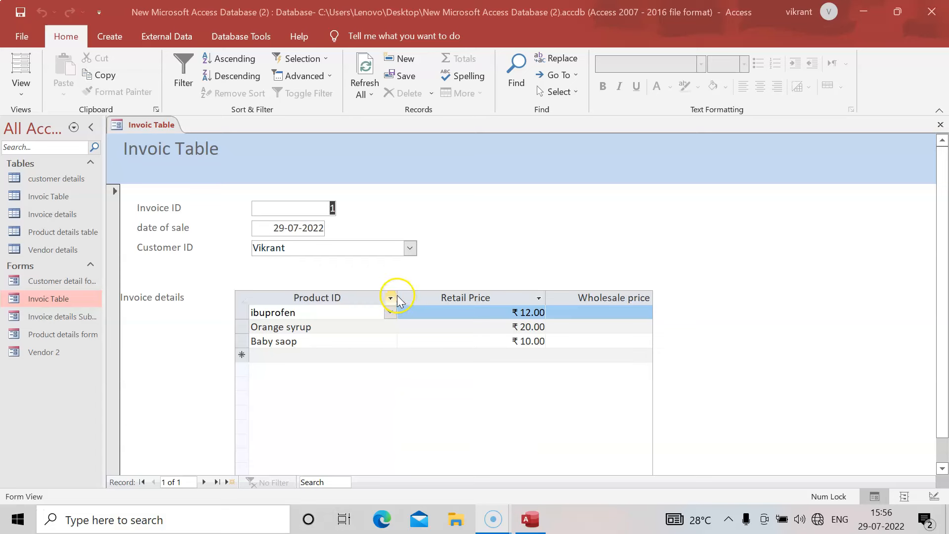
- Narrow the subform's Product ID, Retail Price and Wholesale price columns so the columns through Sub total fit in view
left_click_drag(397, 298, 321, 299)
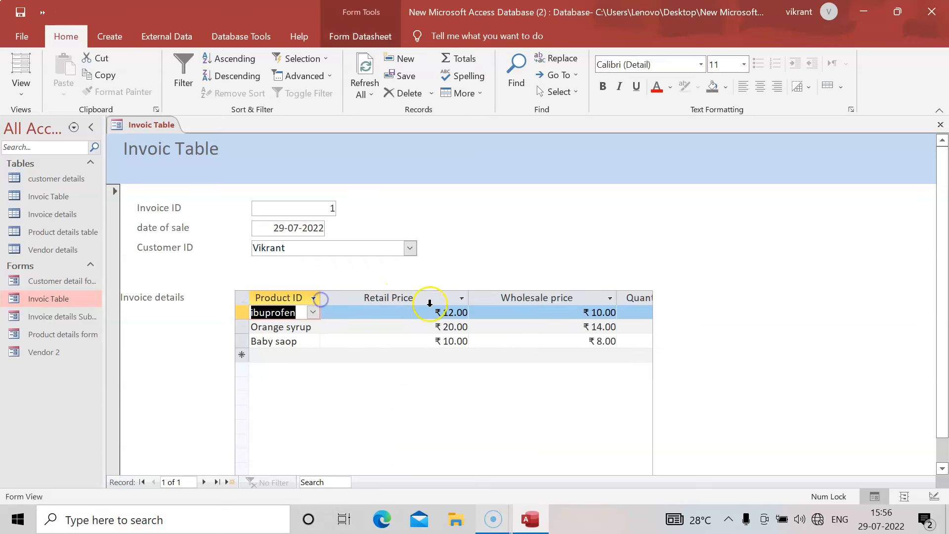
left_click_drag(467, 302, 383, 307)
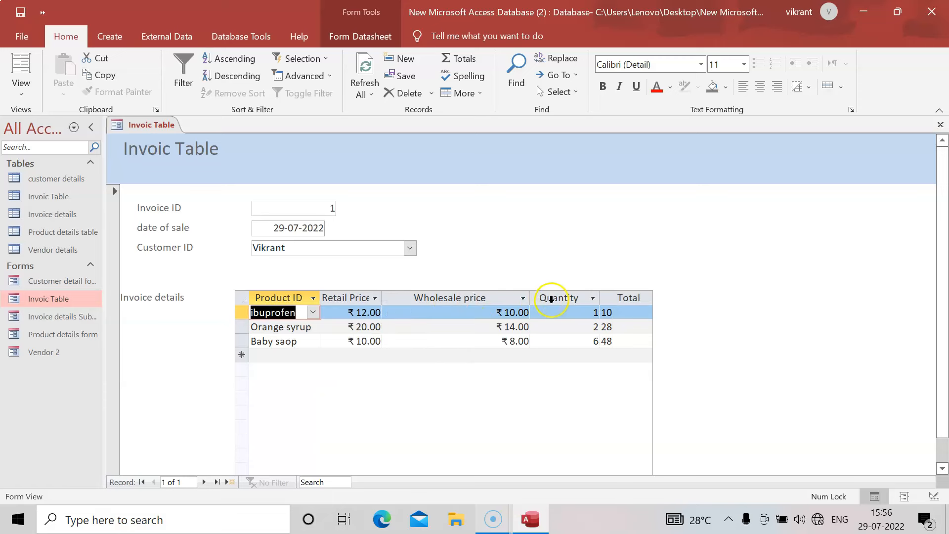
left_click_drag(529, 299, 453, 299)
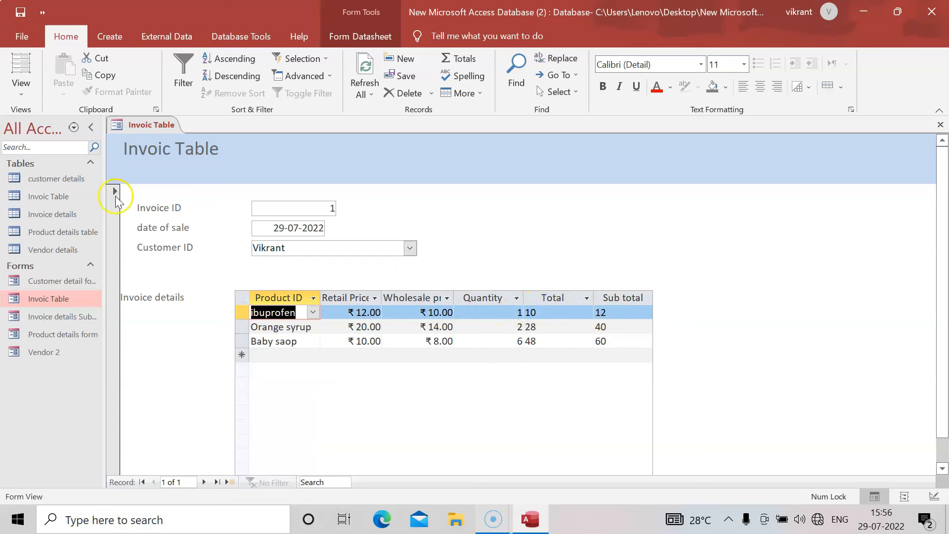
- Export the Invoic Table form as a PDF to the Desktop, keeping the name Invoic Table and replacing the existing file
right_click(76, 298)
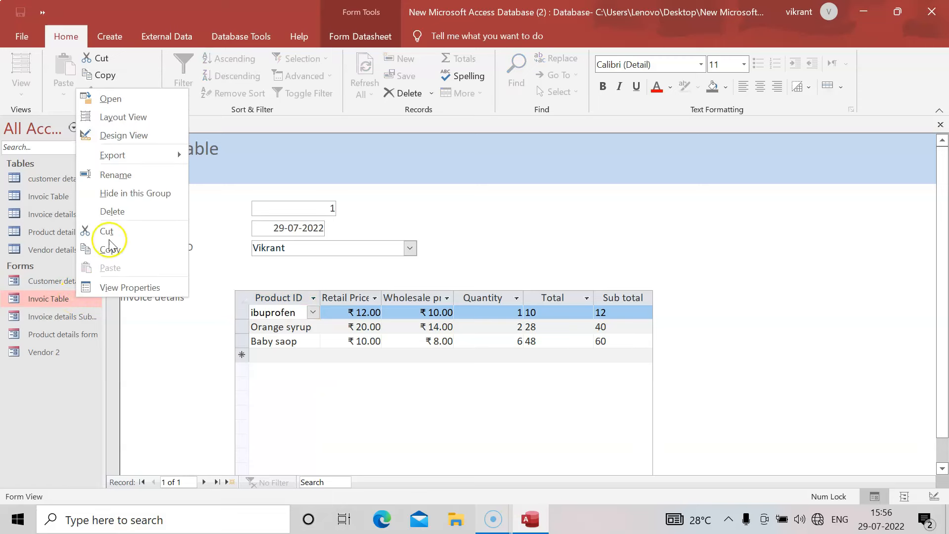
mouse_move(156, 155)
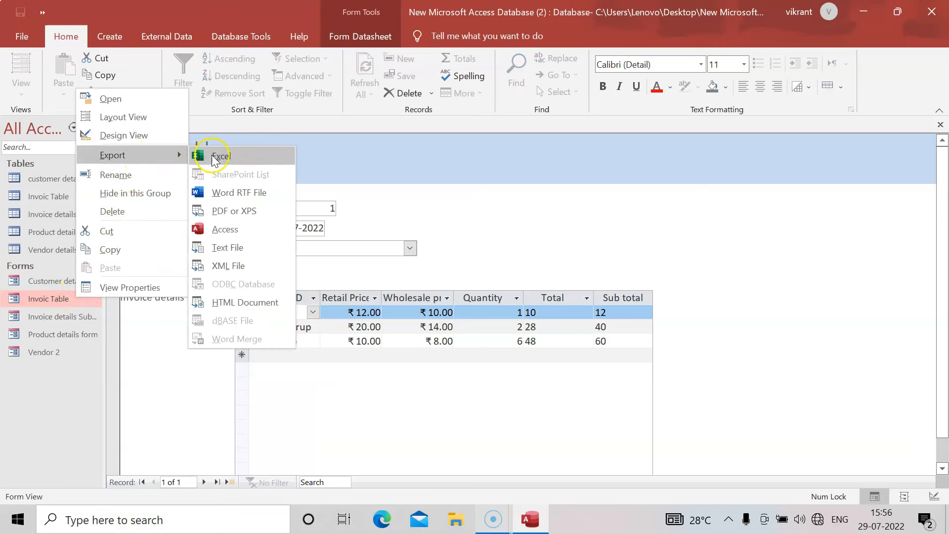
left_click(251, 211)
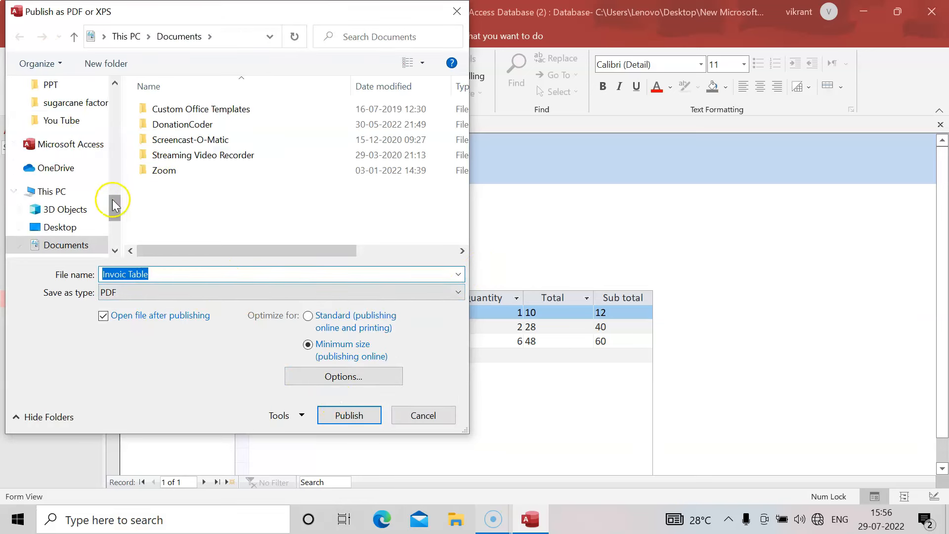
left_click(78, 228)
left_click(342, 415)
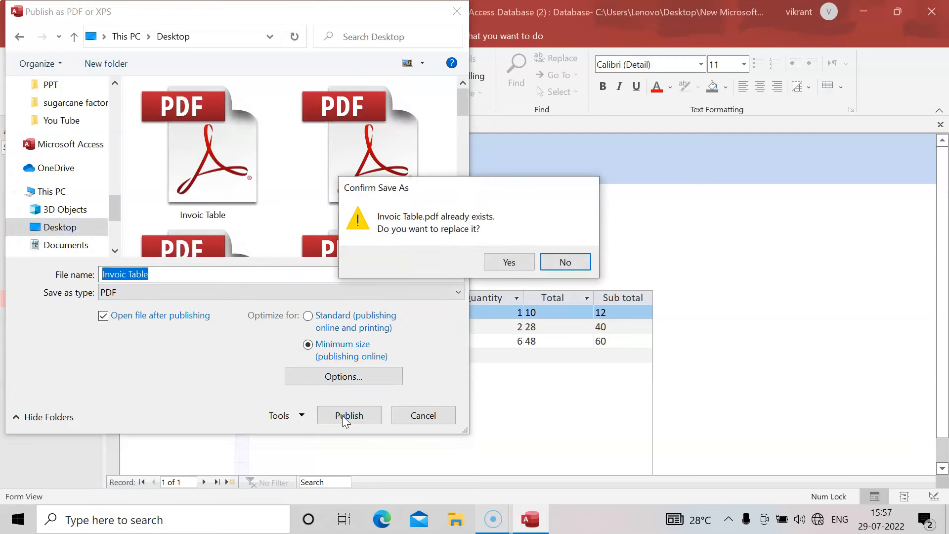
left_click(507, 263)
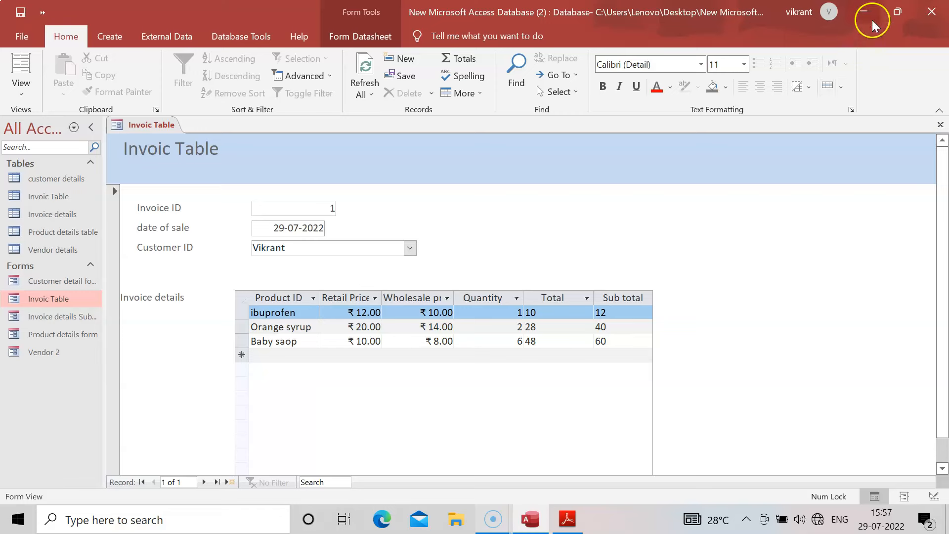
- Minimize the database window and view the published Invoic Table PDF in Adobe Reader
left_click(863, 10)
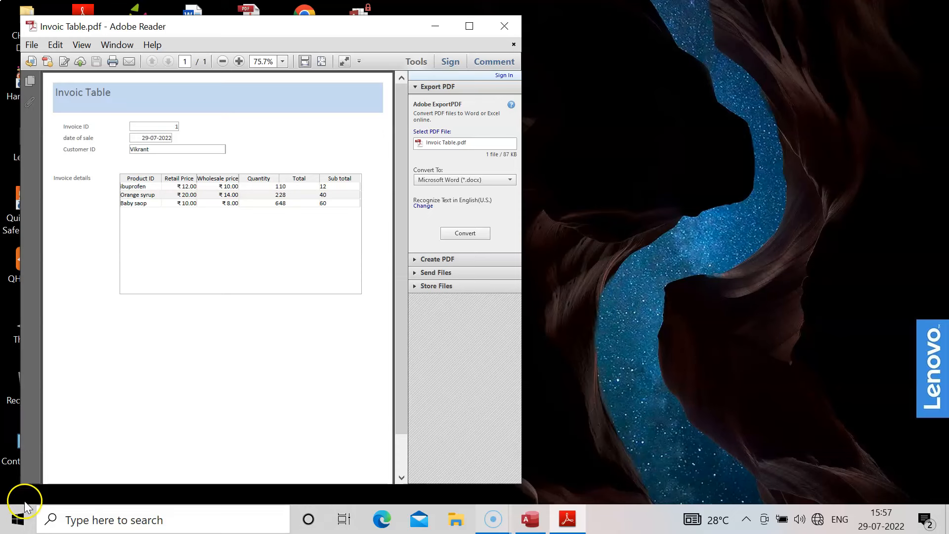
right_click(20, 514)
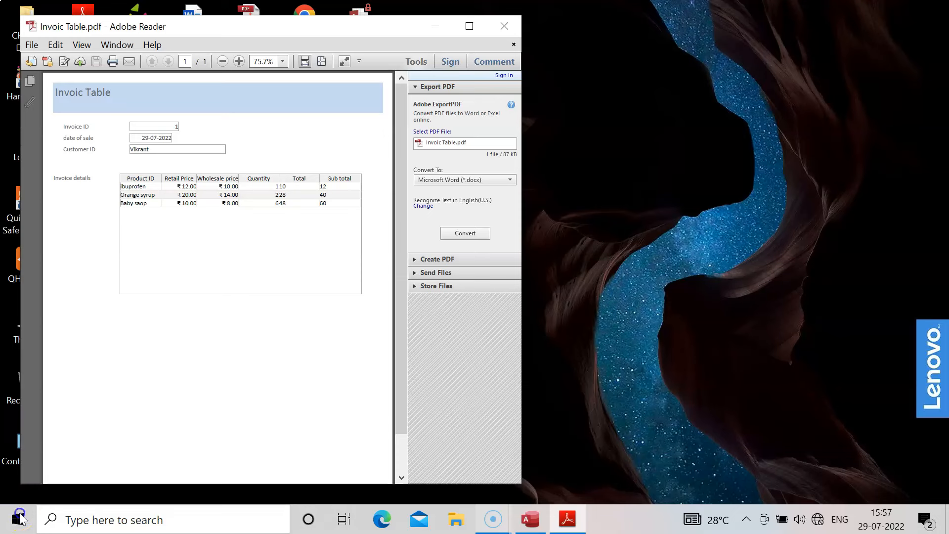